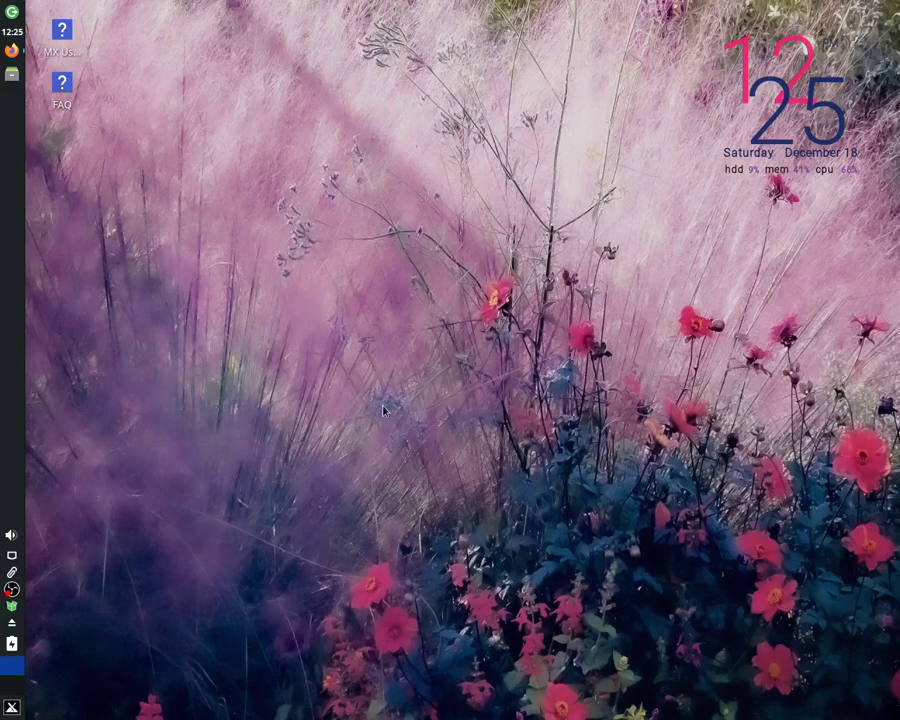
left_click_drag(235, 335, 383, 208)
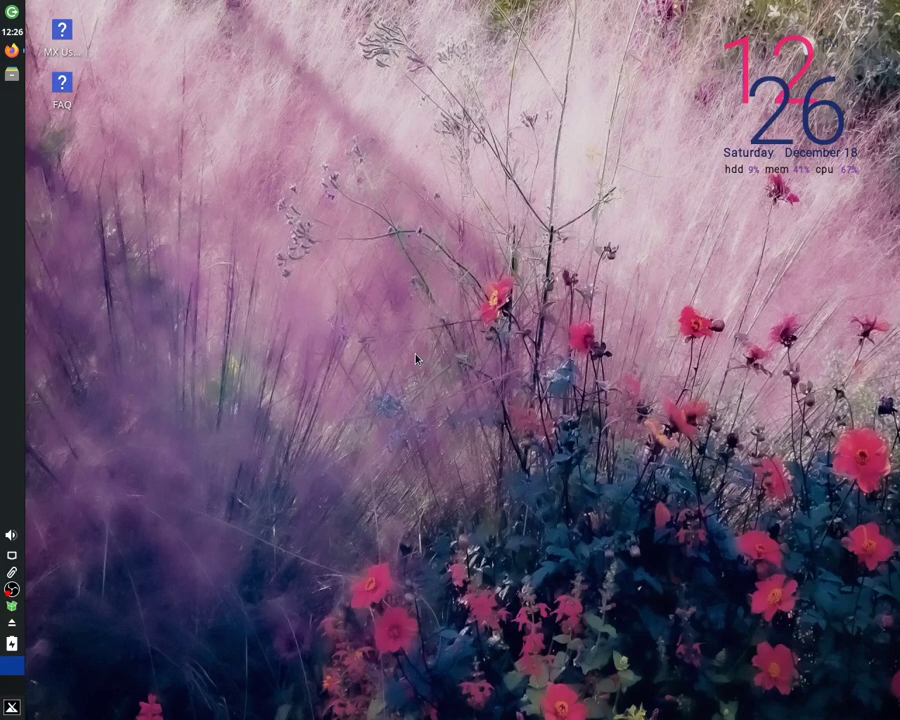
Switch to Firefox and examine the Windows 11 wallpaper page on Wallpaper Flare
left_click(14, 55)
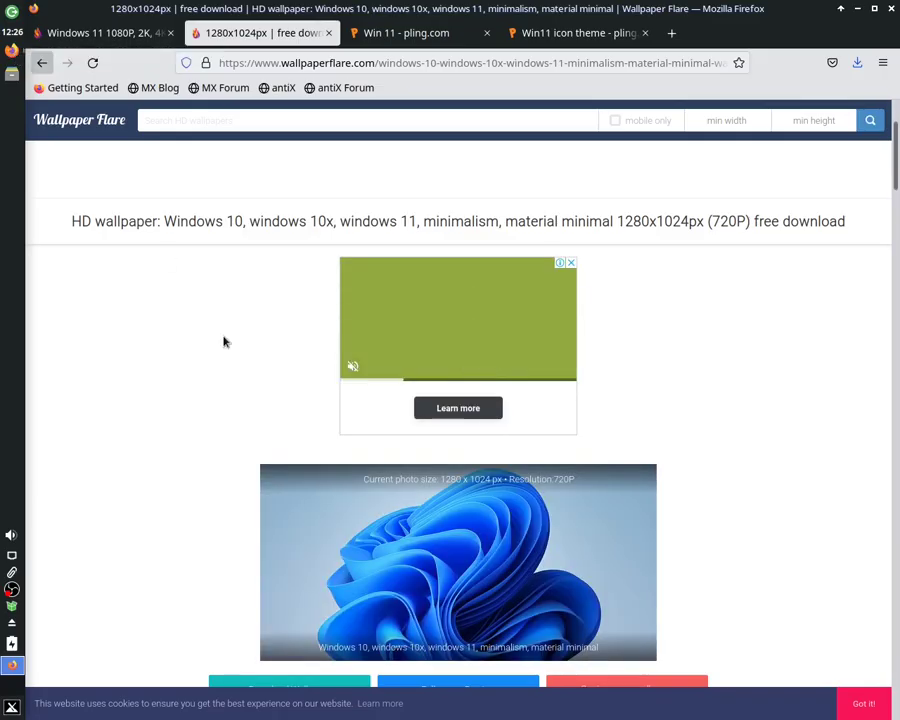
scroll(223, 342, "down", 10)
scroll(224, 342, "down", 10)
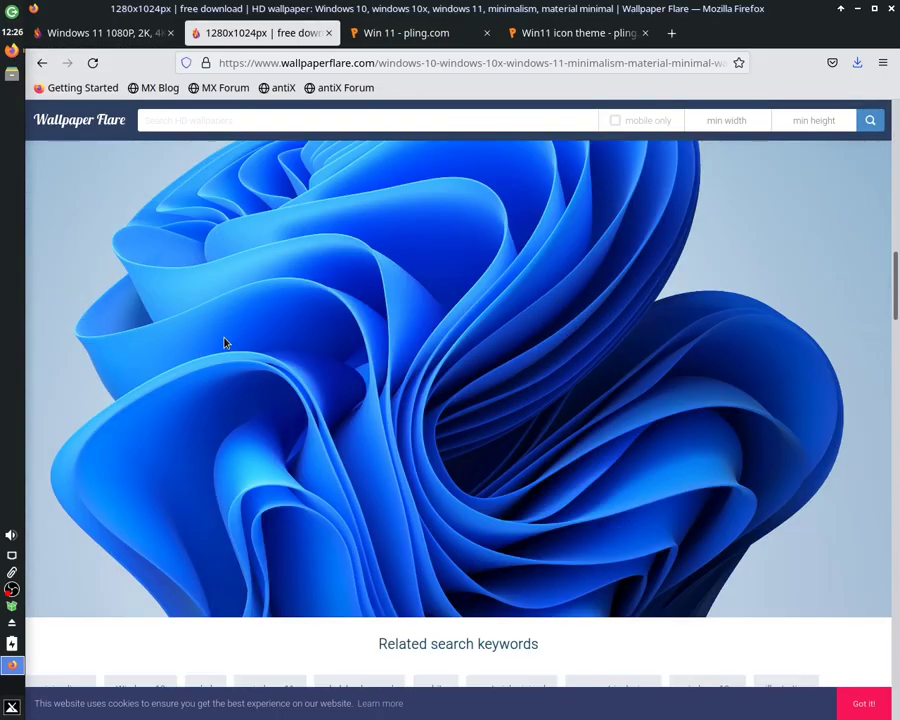
scroll(224, 342, "up", 10)
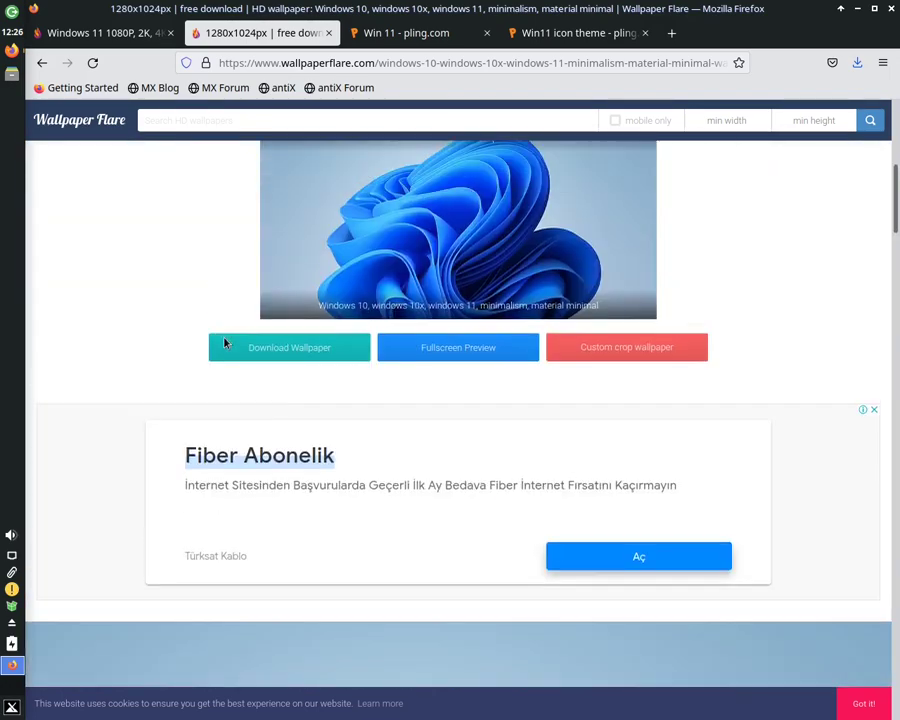
scroll(224, 342, "down", 9)
scroll(224, 342, "down", 3)
scroll(225, 342, "up", 10)
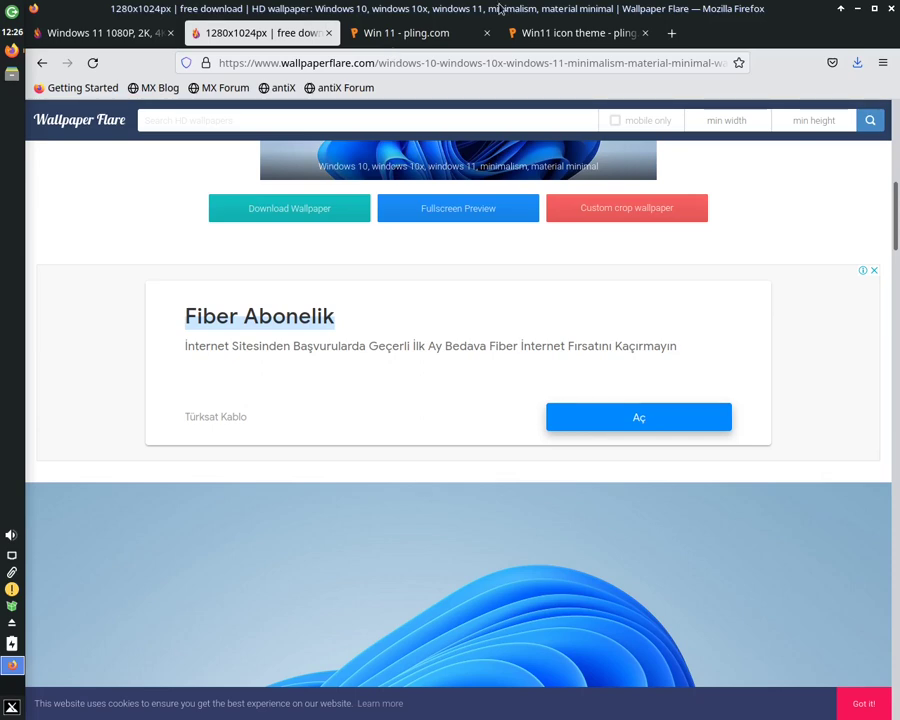
Examine the pling.com pages of the Win 11 XFCE theme and the Win11 icon theme, then leave the browser
left_click(389, 40)
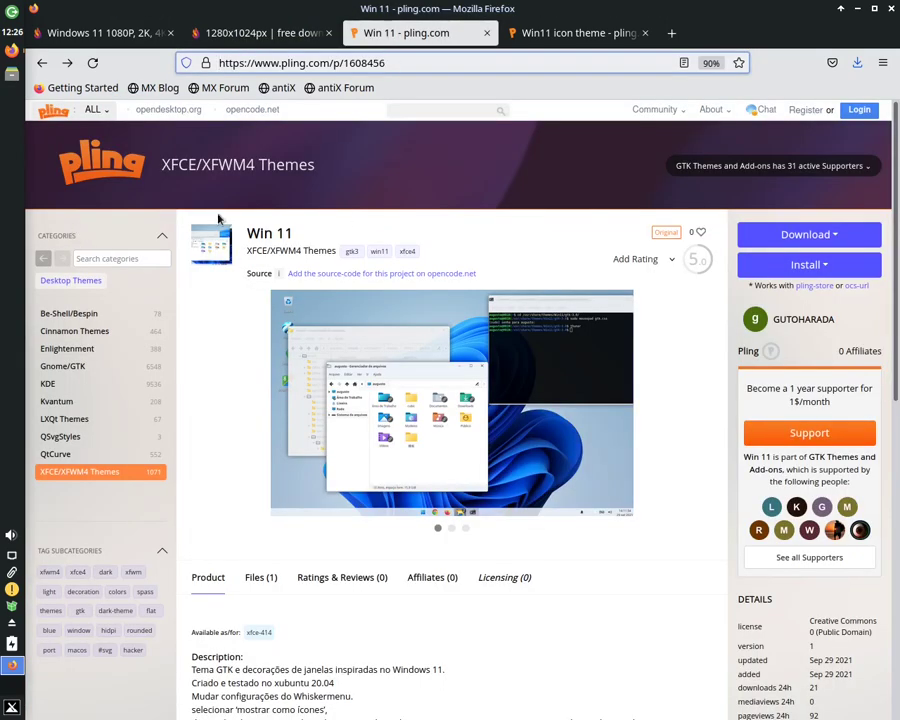
left_click_drag(293, 232, 243, 235)
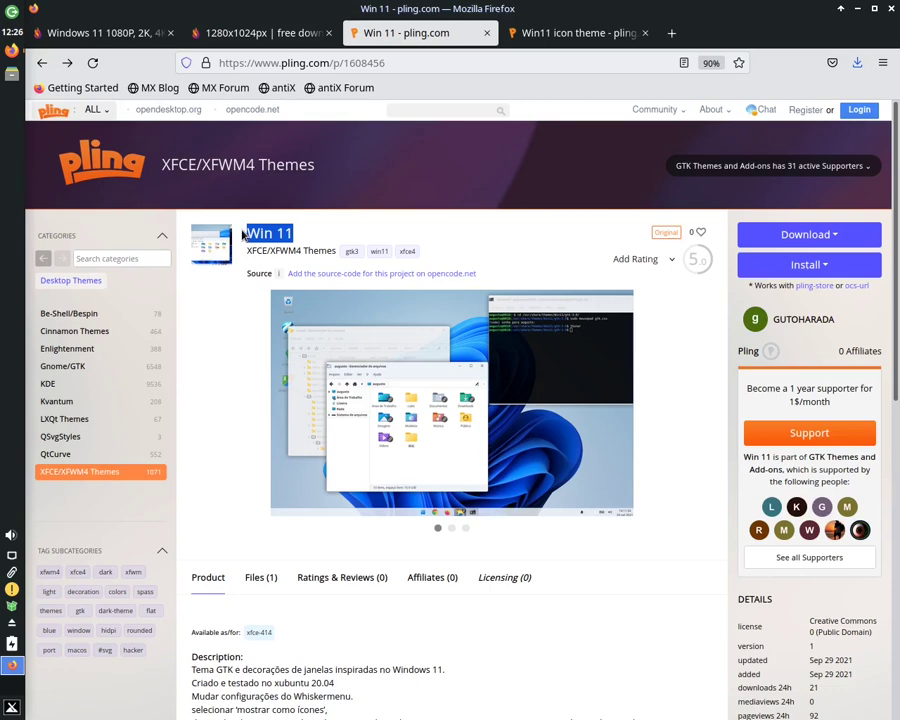
left_click(350, 232)
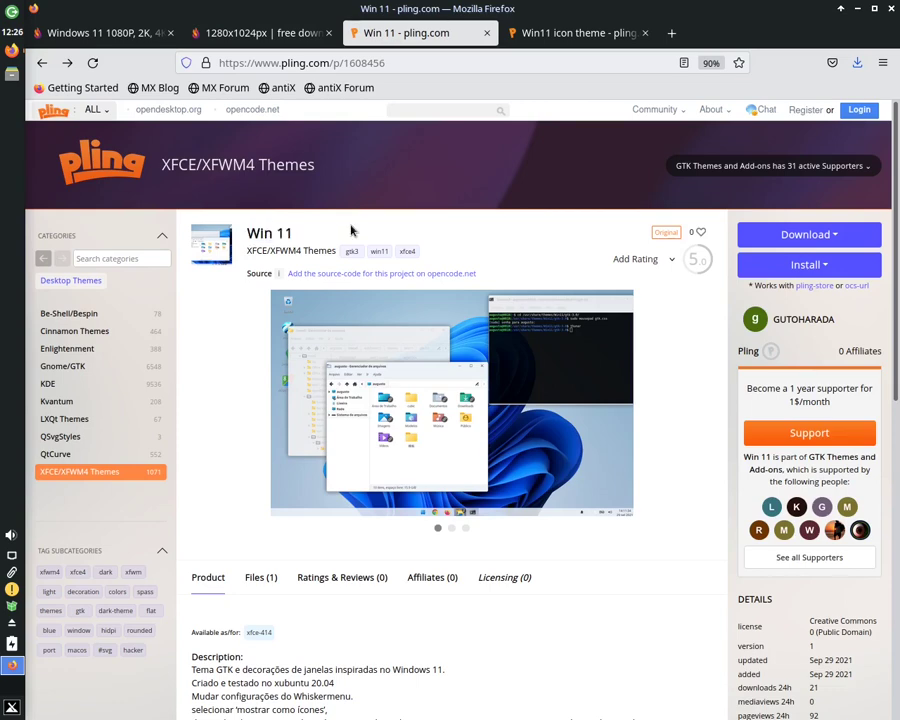
left_click(565, 33)
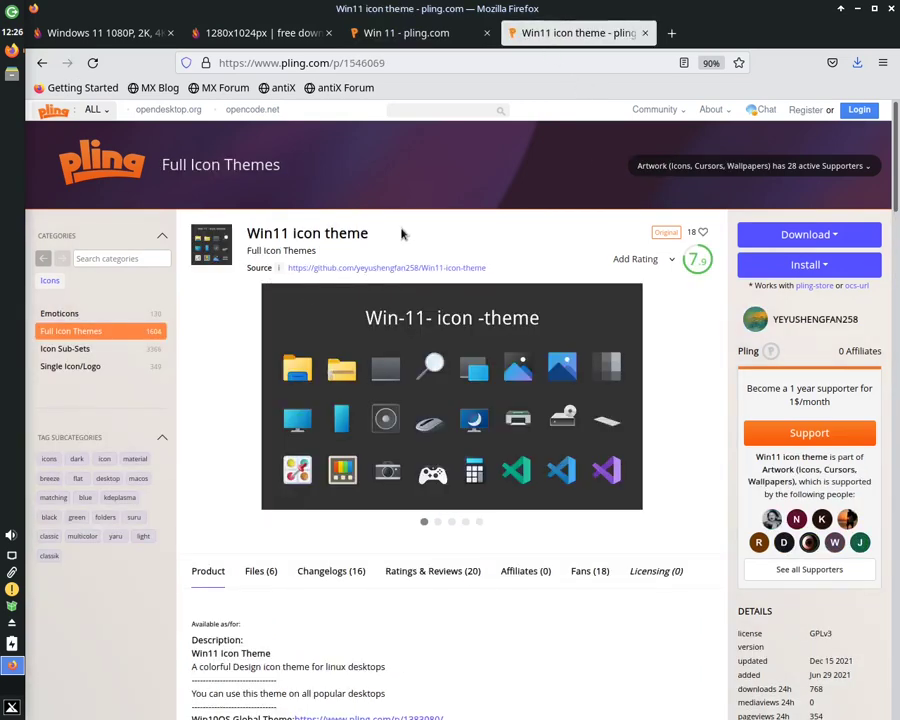
left_click_drag(233, 213, 444, 251)
left_click(443, 252)
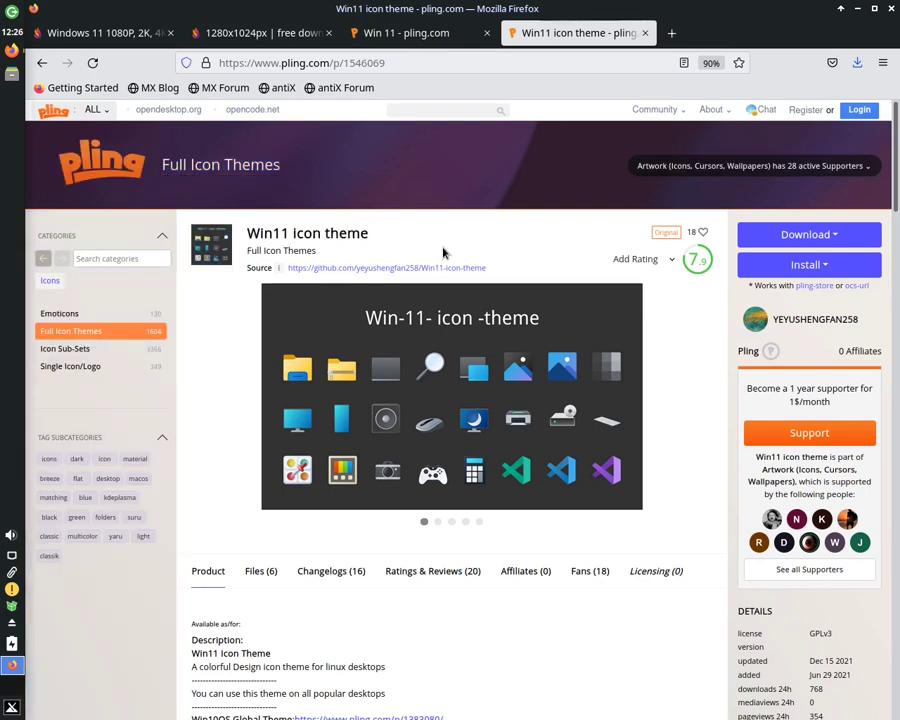
left_click(889, 10)
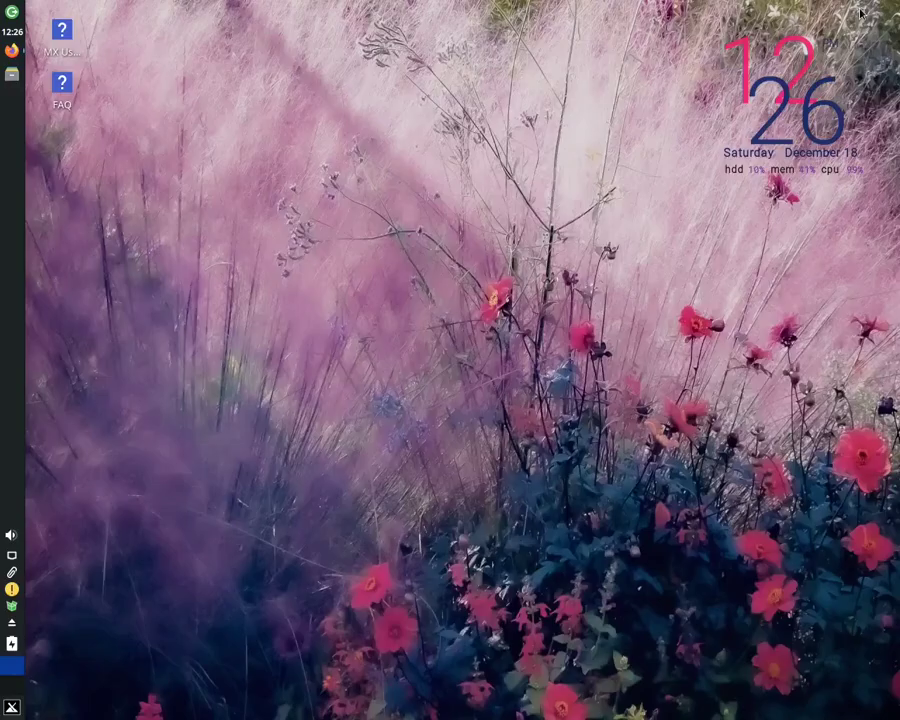
Open the Downloads folder in the file manager, with its window moved toward the middle of the desktop
left_click(14, 76)
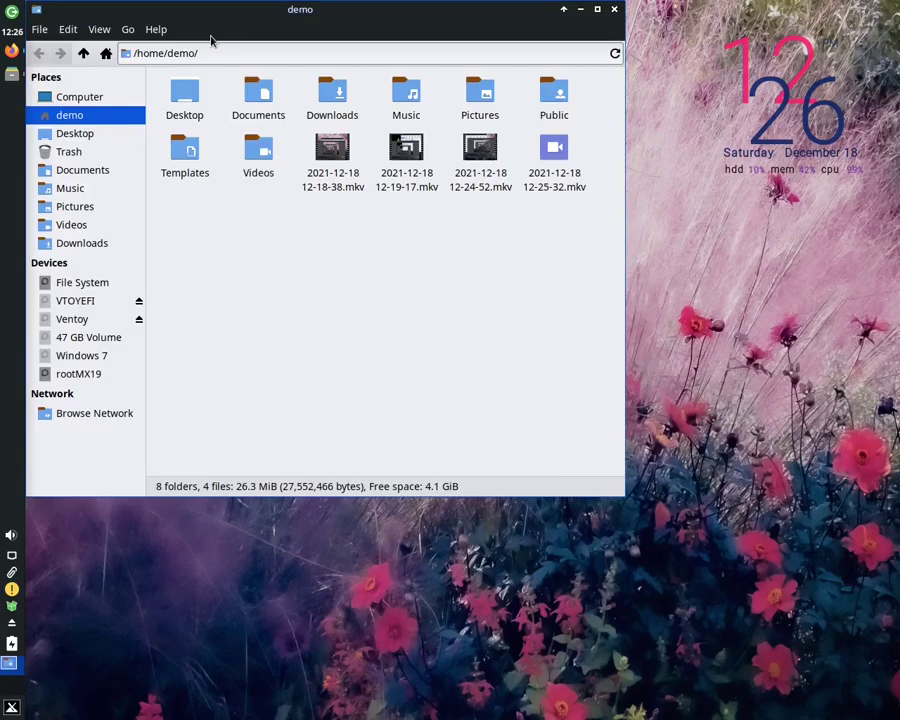
left_click_drag(211, 40, 357, 157)
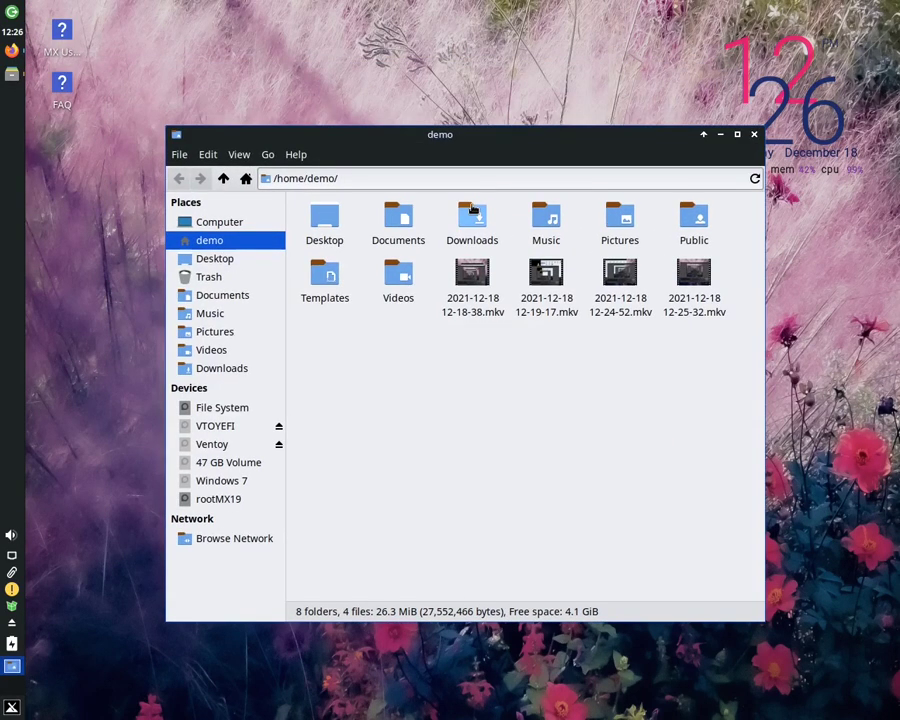
double_click(472, 207)
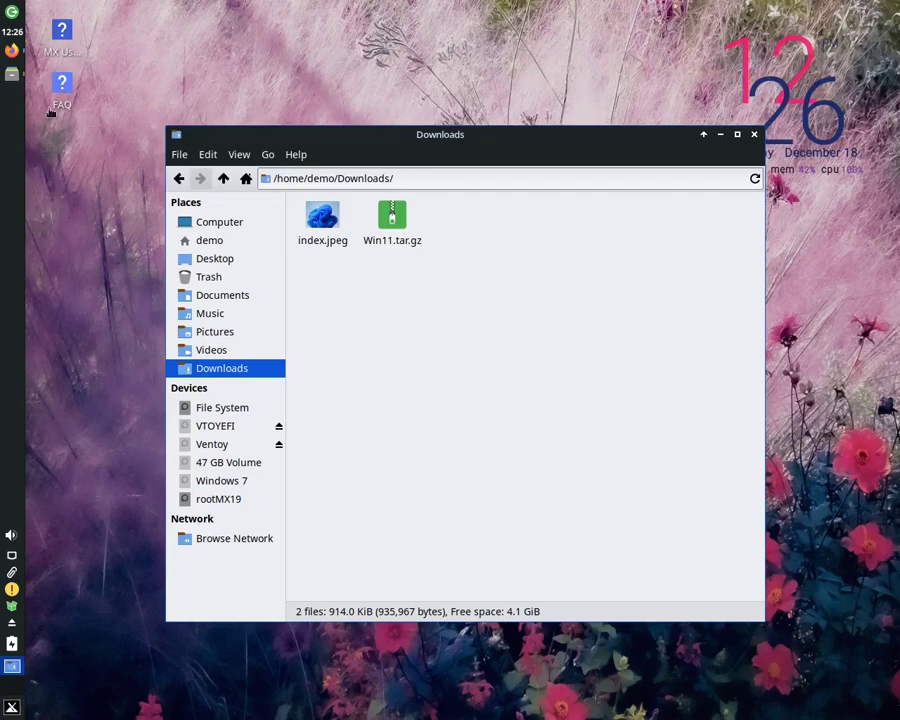
Switch to Firefox and download the standard Win11 icon theme archive, saving Win11.tar.xz to disk
key("alt+Tab")
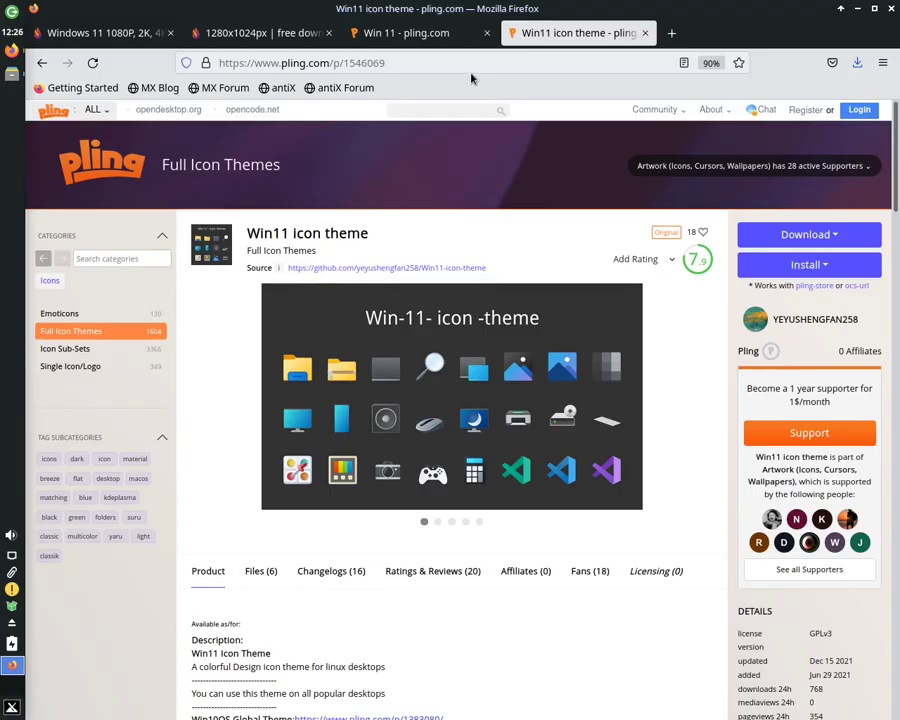
left_click(776, 234)
left_click(785, 287)
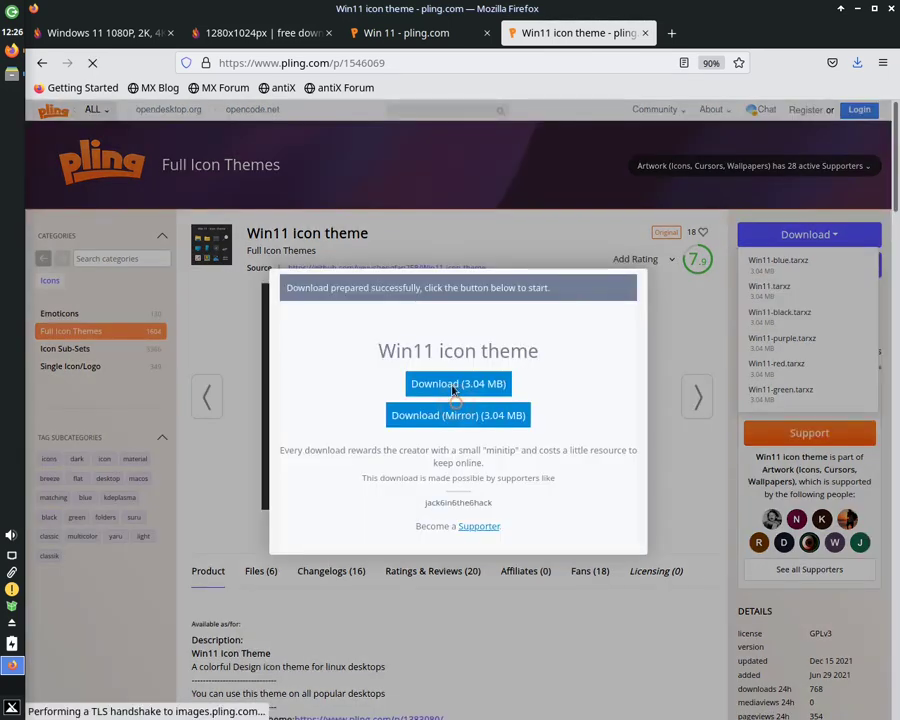
left_click(453, 389)
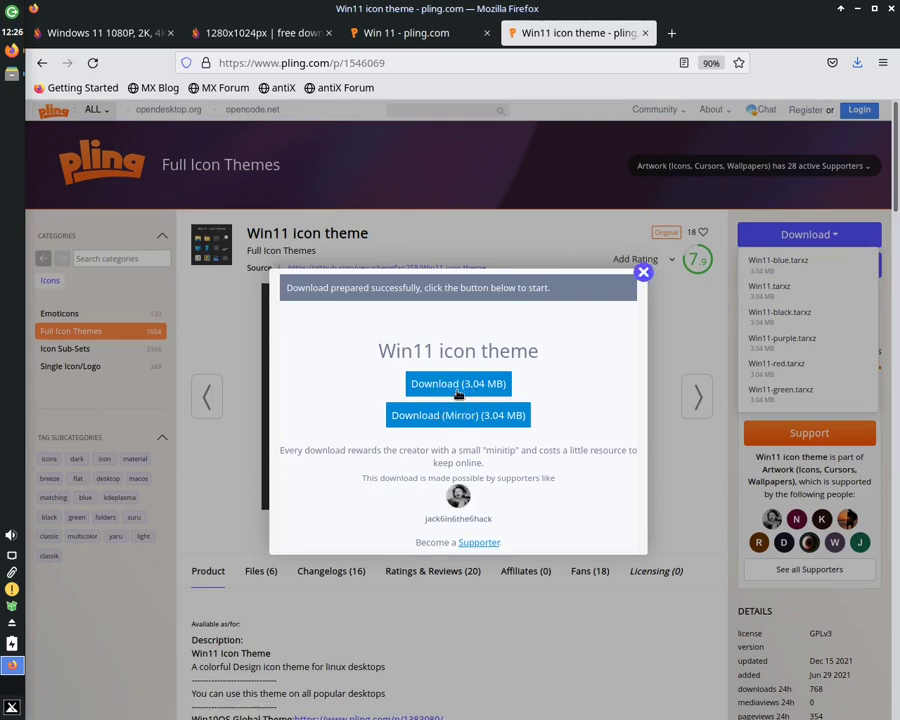
left_click(458, 390)
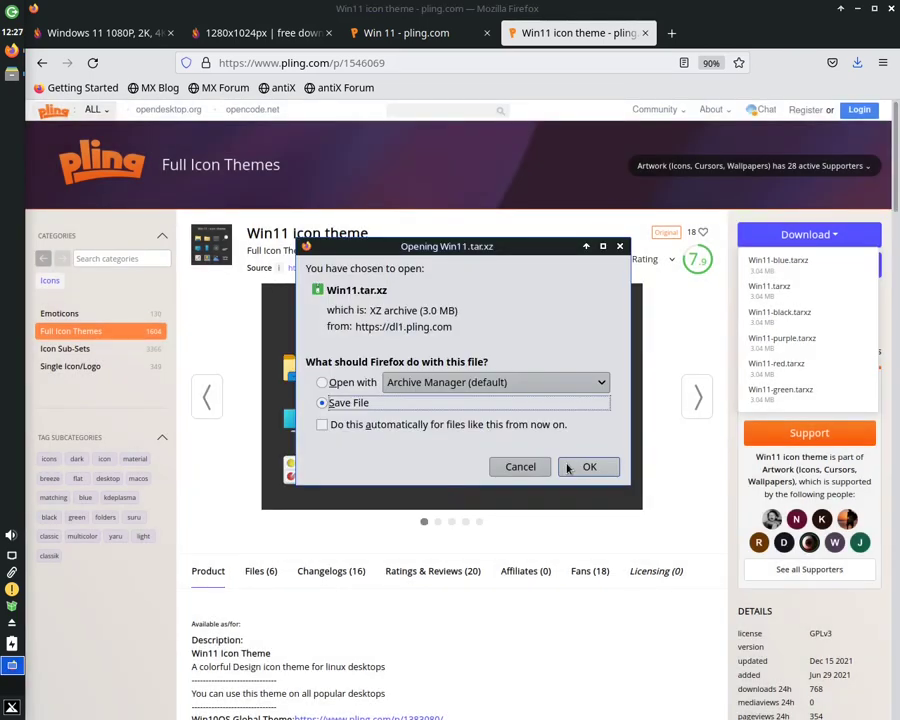
left_click(569, 467)
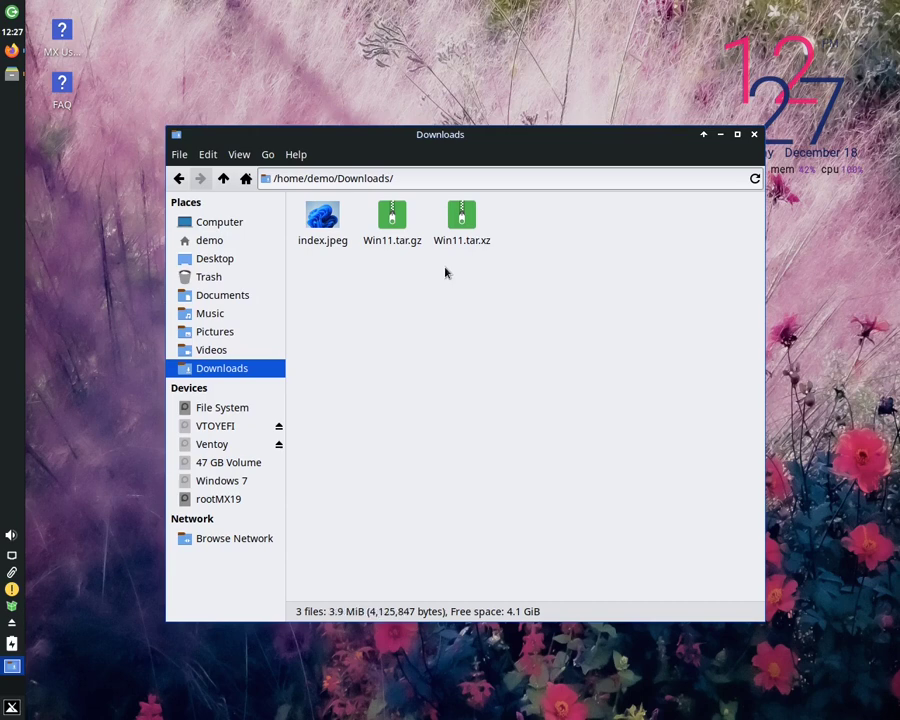
Cut index.jpeg from the Downloads folder and go to the Pictures folder
right_click(326, 231)
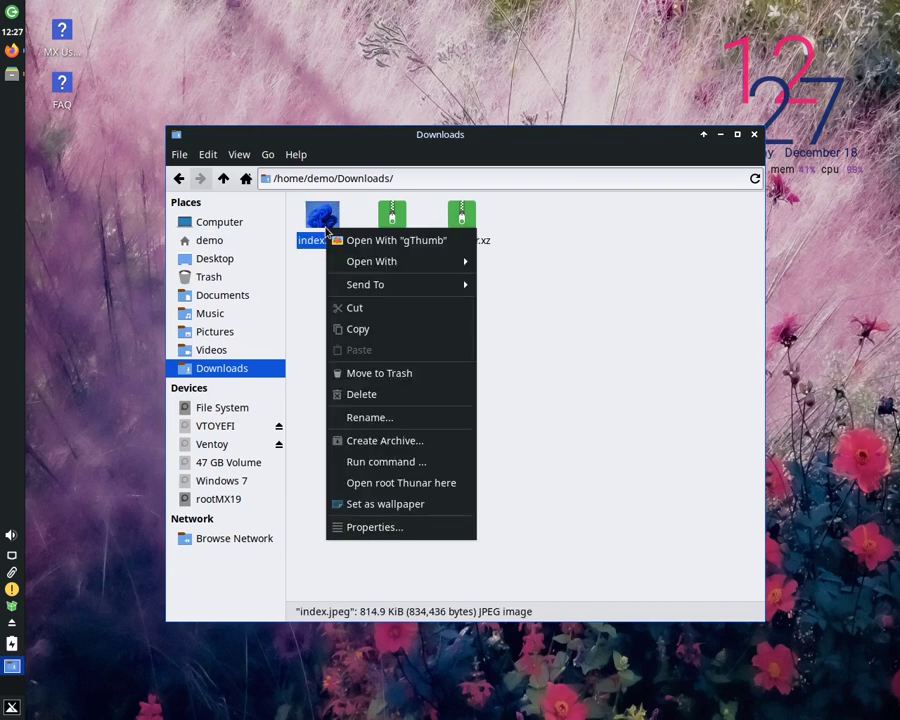
left_click(350, 312)
left_click(201, 336)
Create a new folder named Wallpapers inside Pictures
right_click(397, 333)
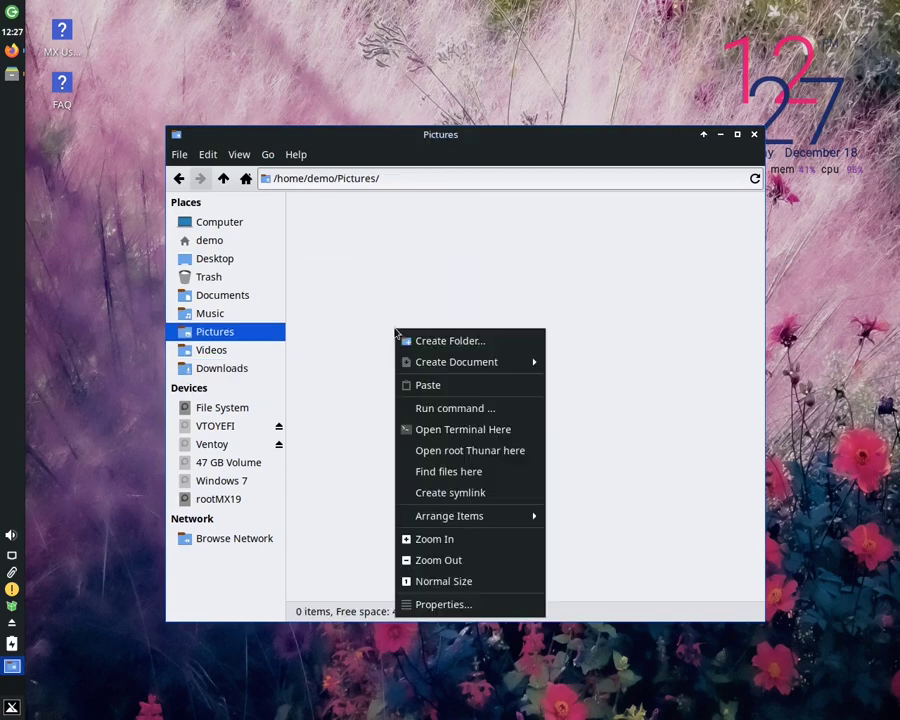
left_click(456, 343)
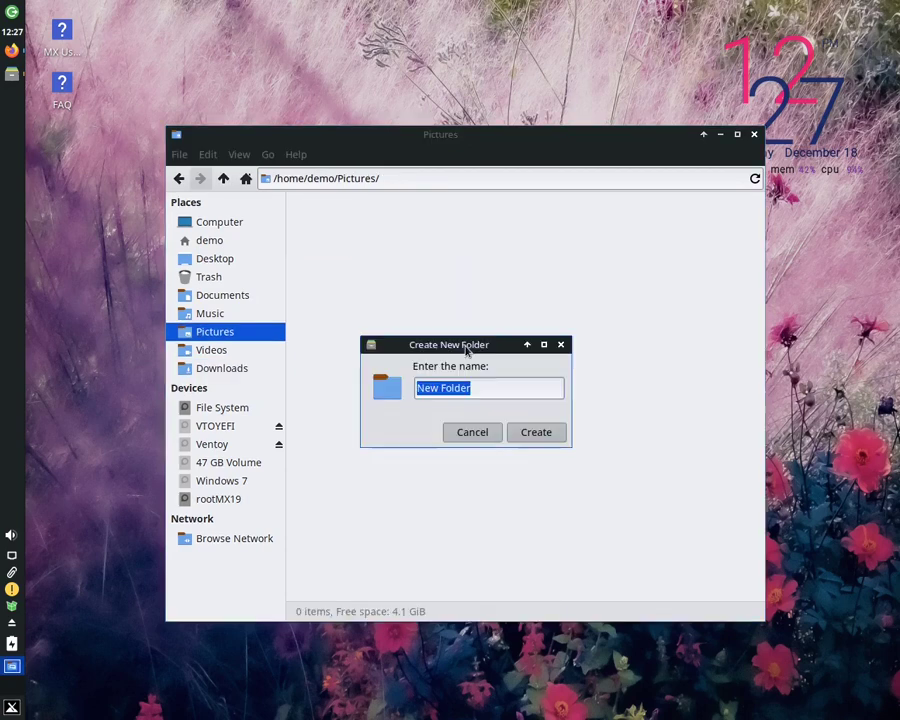
type("Wallpapae")
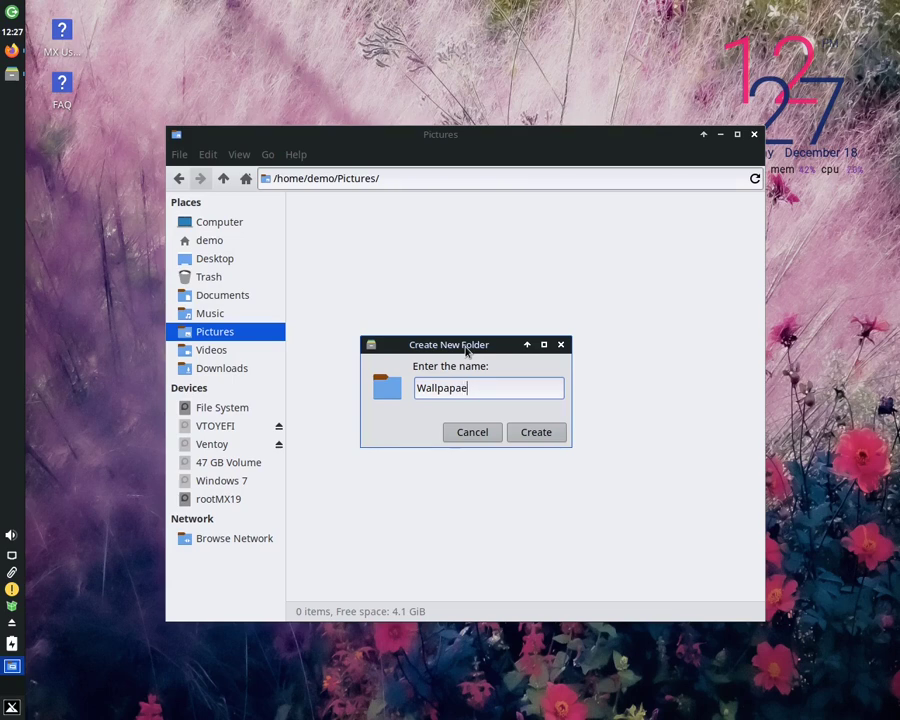
key("BackSpace")
key("BackSpace")
key("BackSpace")
type("papers")
left_click(532, 438)
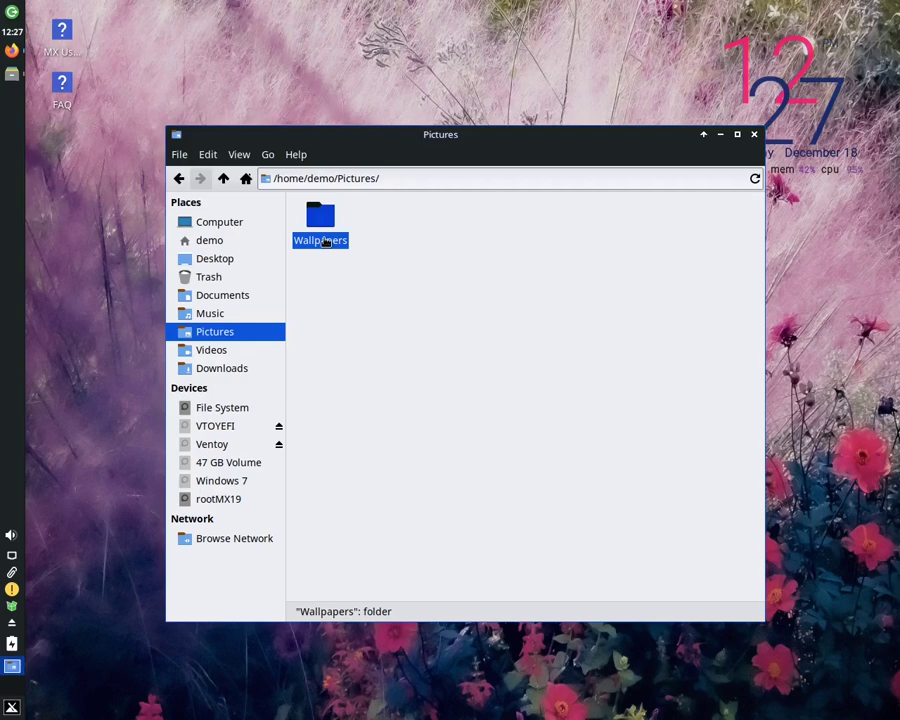
Paste the cut index.jpeg image into the Wallpapers folder
double_click(325, 239)
right_click(395, 269)
left_click(459, 324)
left_click_drag(505, 313, 400, 274)
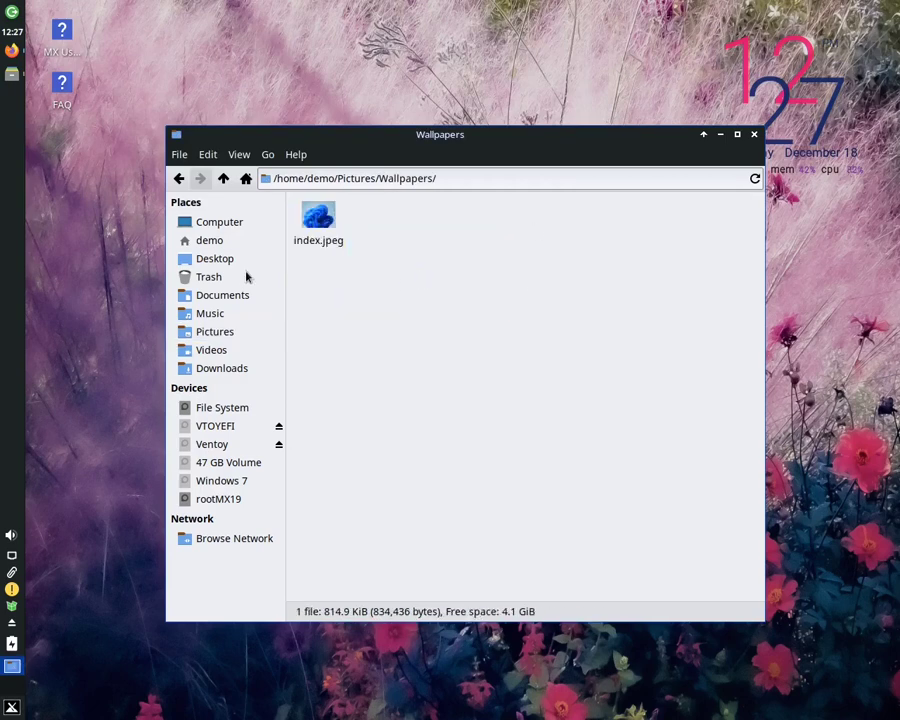
Extract both Win11.tar.gz and Win11.tar.xz in place in the Downloads folder
left_click(218, 370)
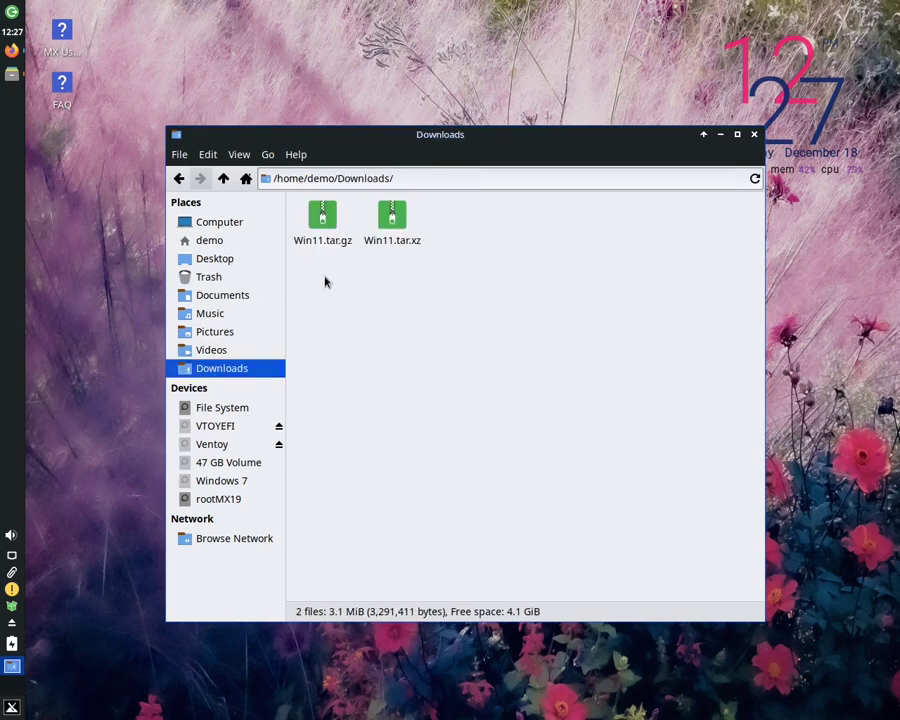
left_click_drag(324, 281, 420, 199)
right_click(391, 221)
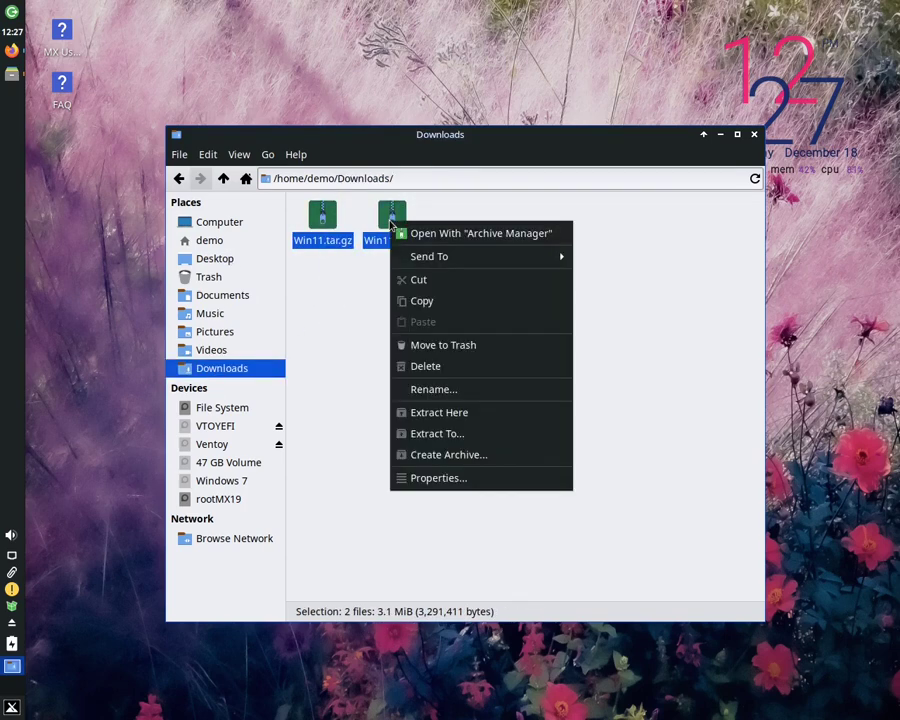
left_click(455, 410)
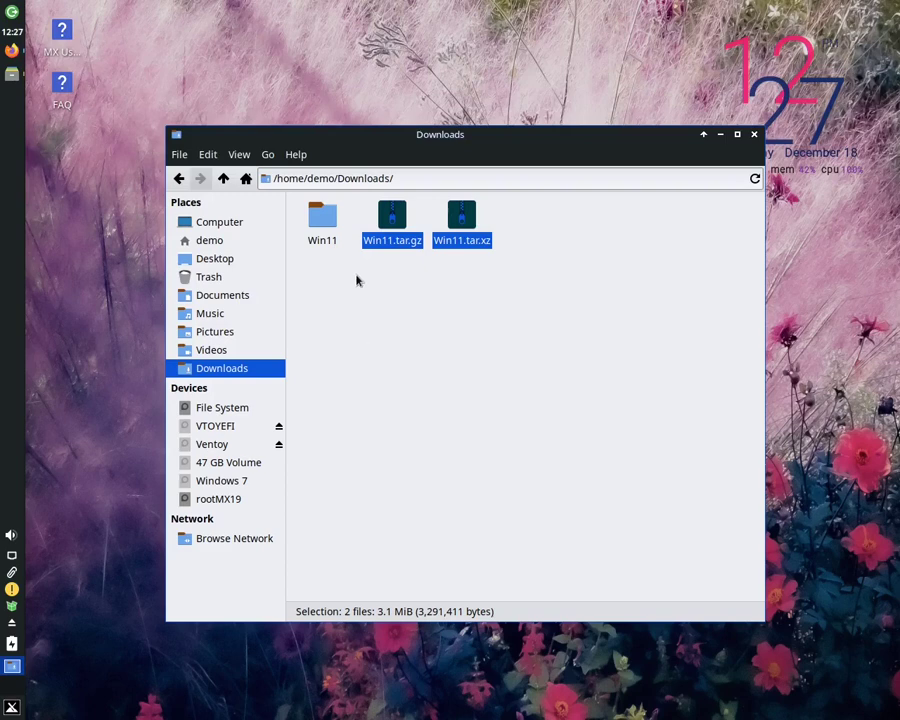
Cut the Win11 and Win11-dark subfolders from the extracted Win11 folder and go up to the home folder
double_click(323, 226)
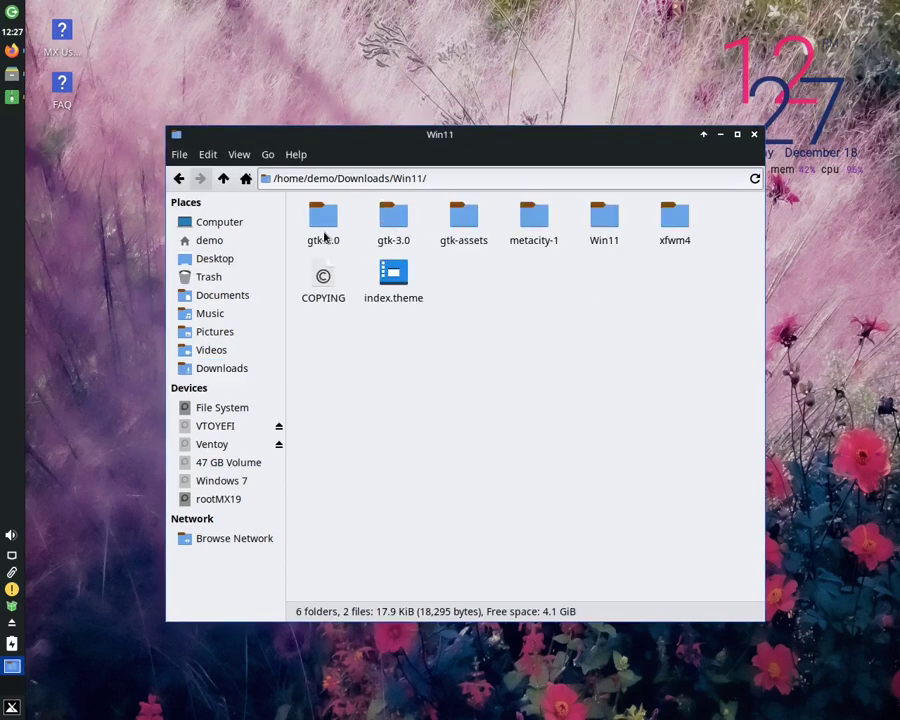
left_click(178, 180)
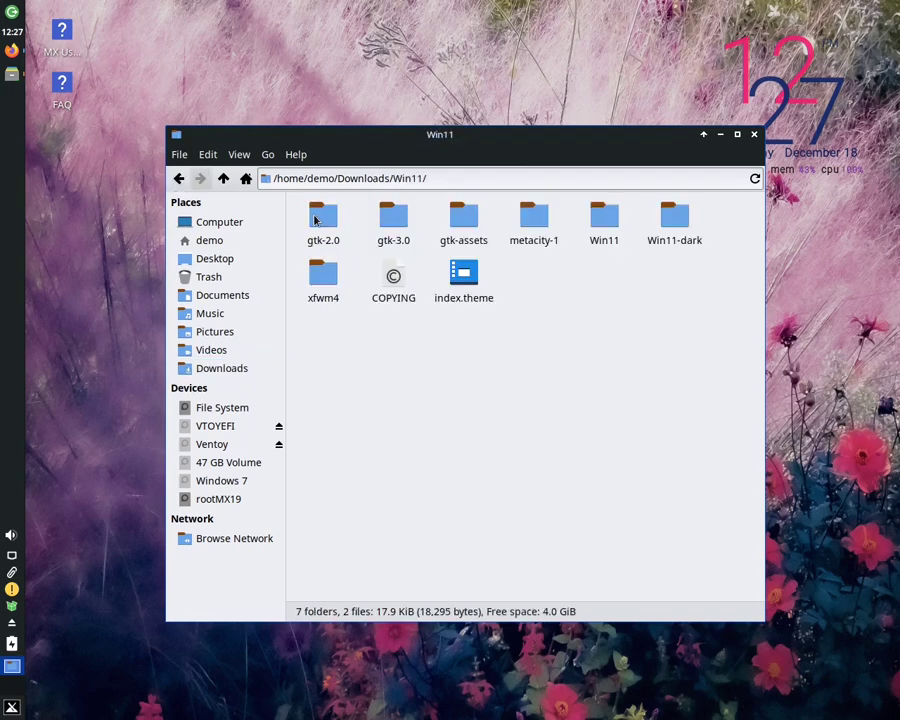
left_click(634, 248)
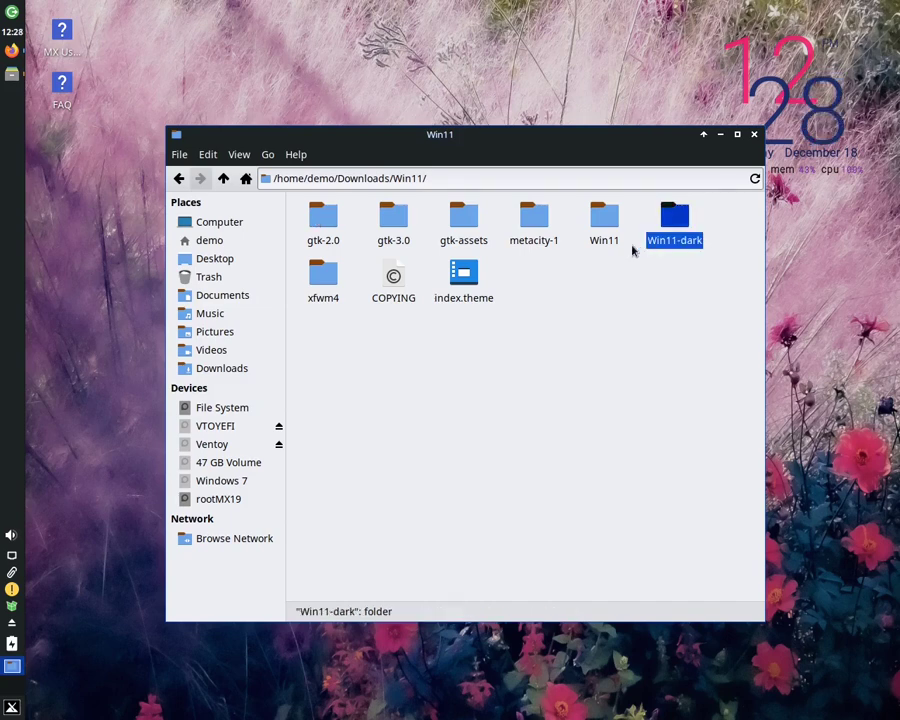
key("shift+Left")
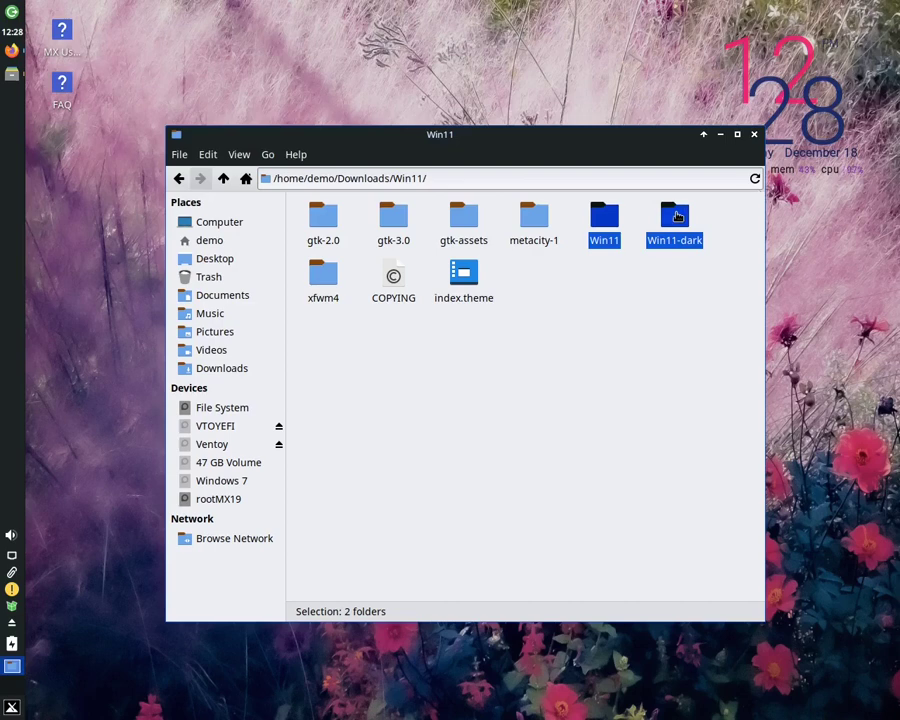
right_click(677, 216)
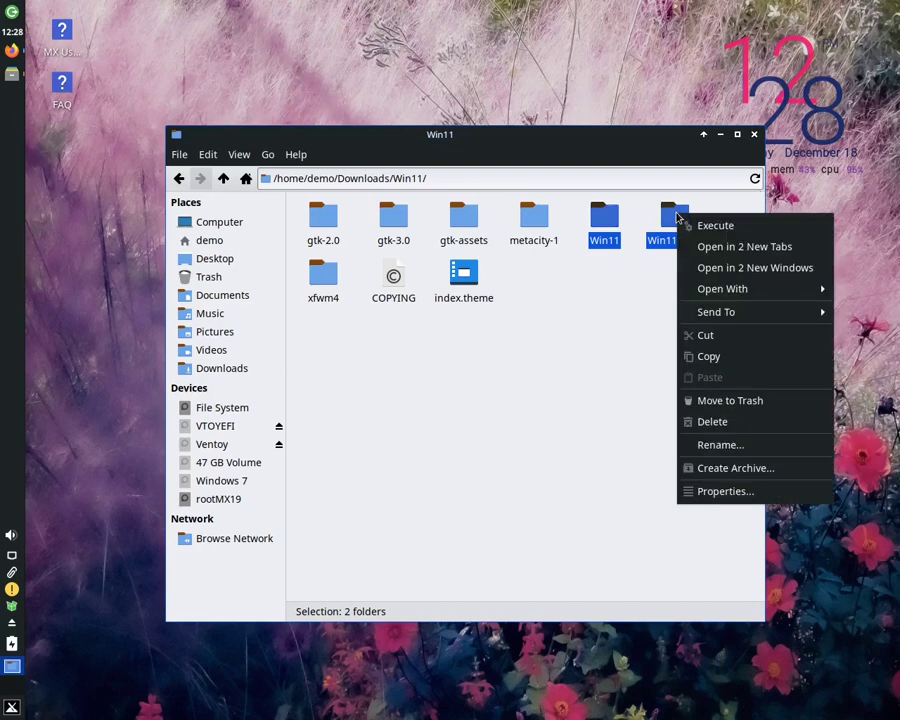
left_click(715, 337)
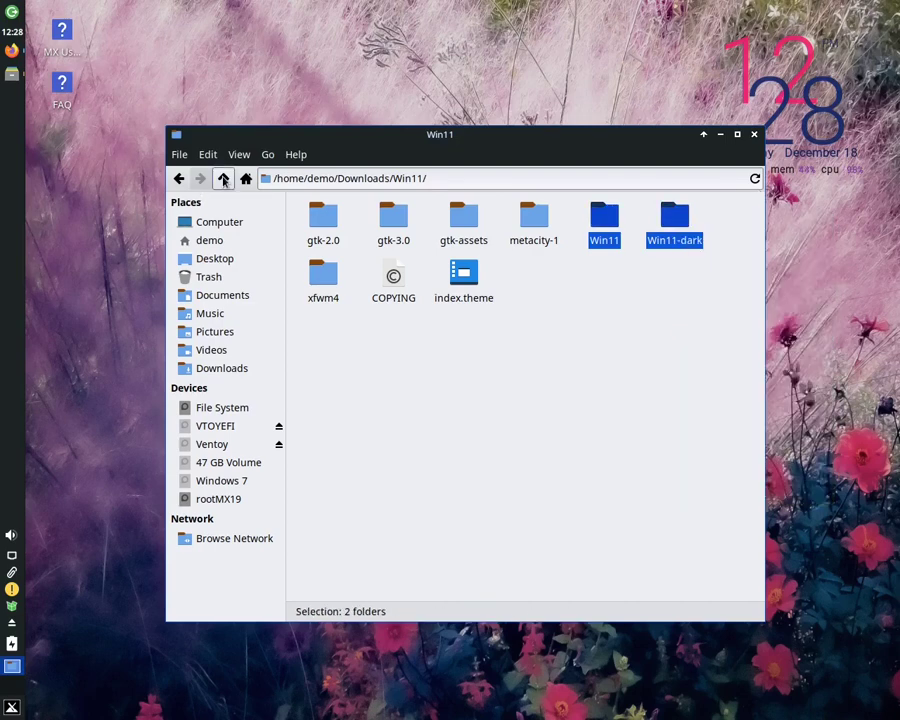
left_click(223, 178)
left_click(224, 179)
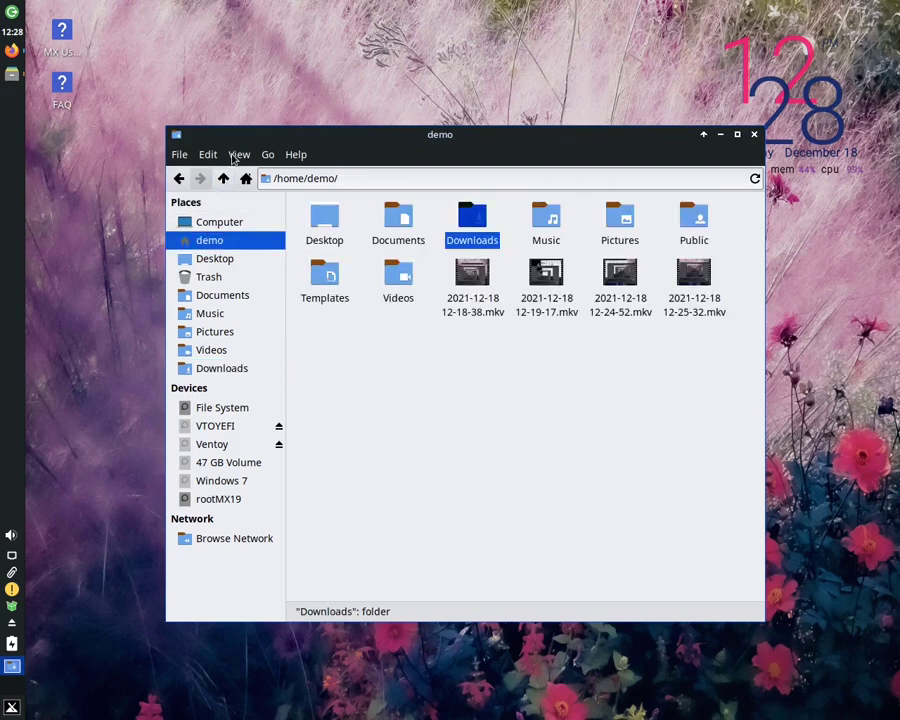
Show the hidden files in the home folder and create a new folder there named .icon
left_click(236, 156)
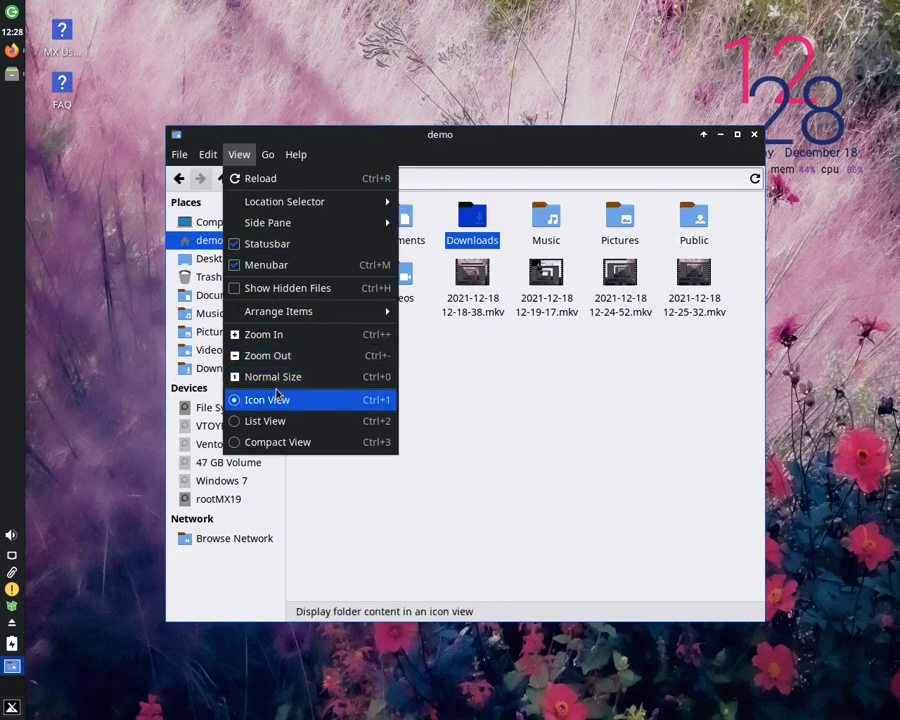
left_click(276, 288)
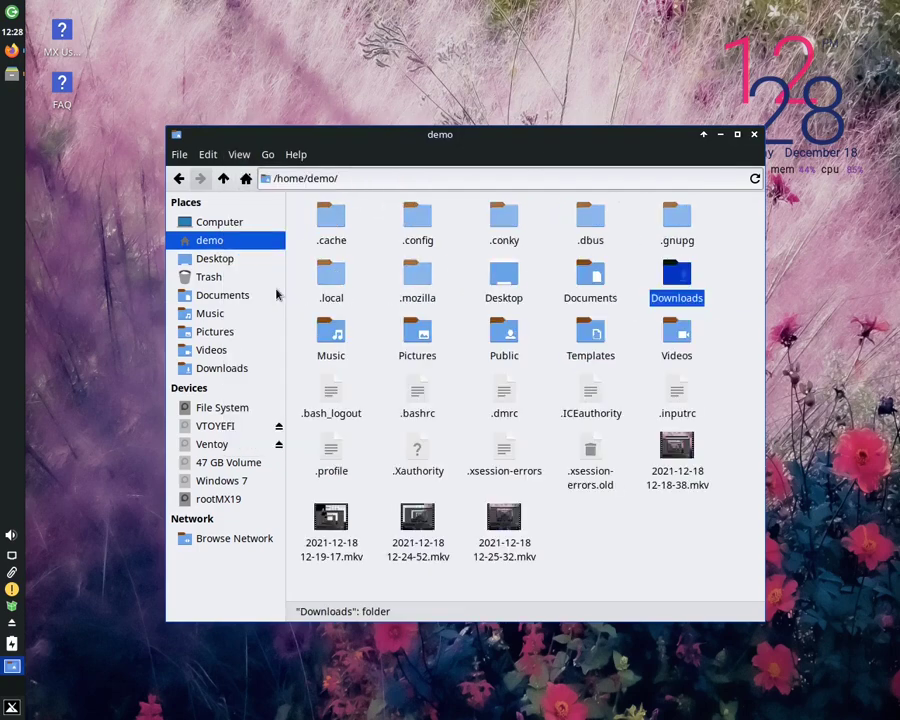
right_click(372, 305)
left_click(423, 314)
type(".icon")
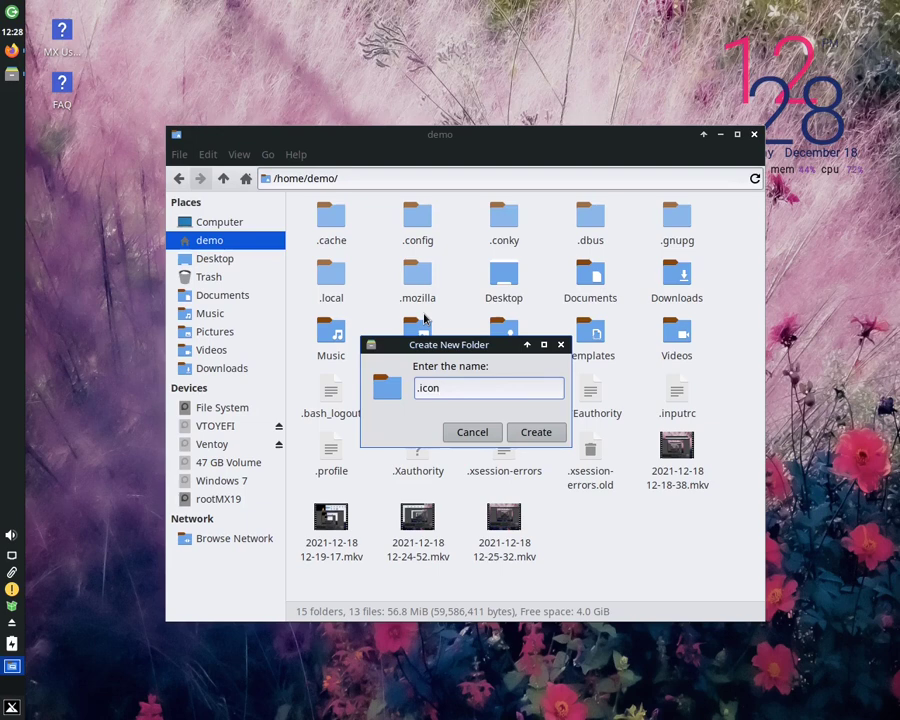
key("Return")
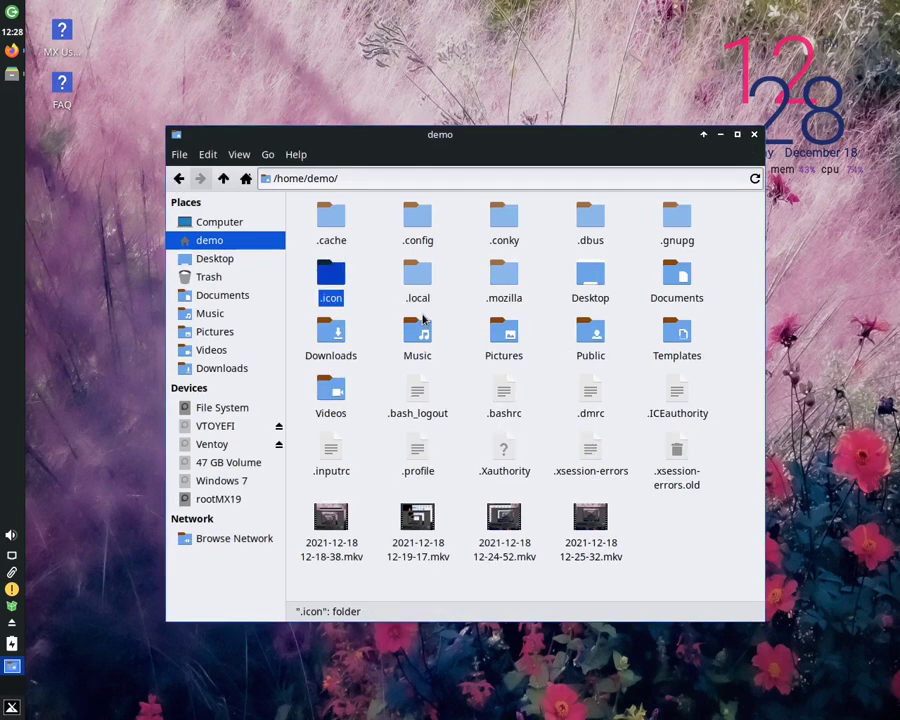
Paste the cut Win11 and Win11-dark folders into the .icon folder
double_click(331, 275)
right_click(431, 293)
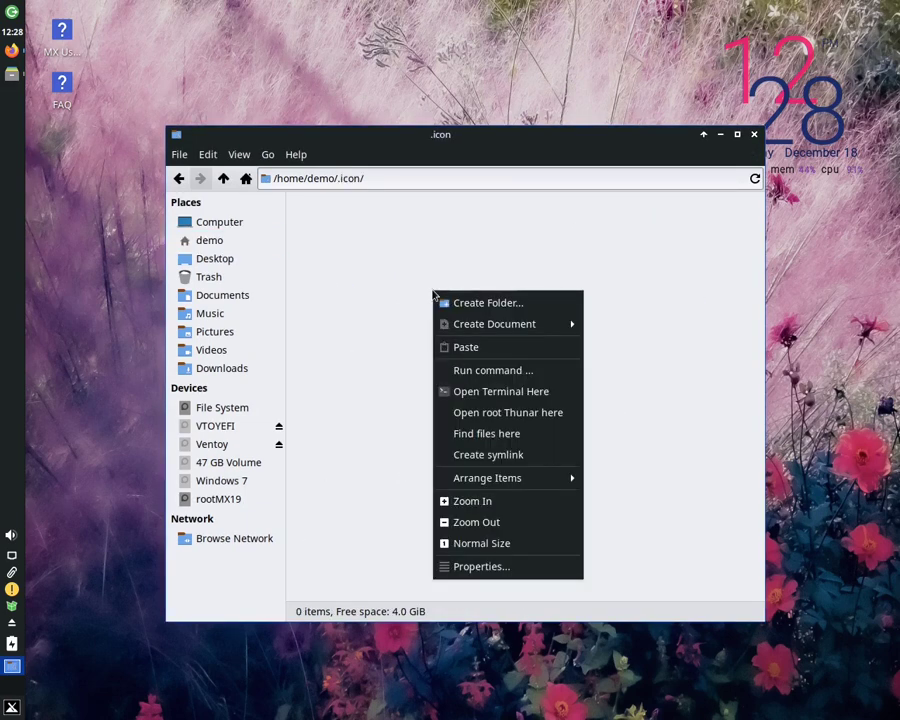
left_click(524, 346)
left_click_drag(524, 346, 380, 240)
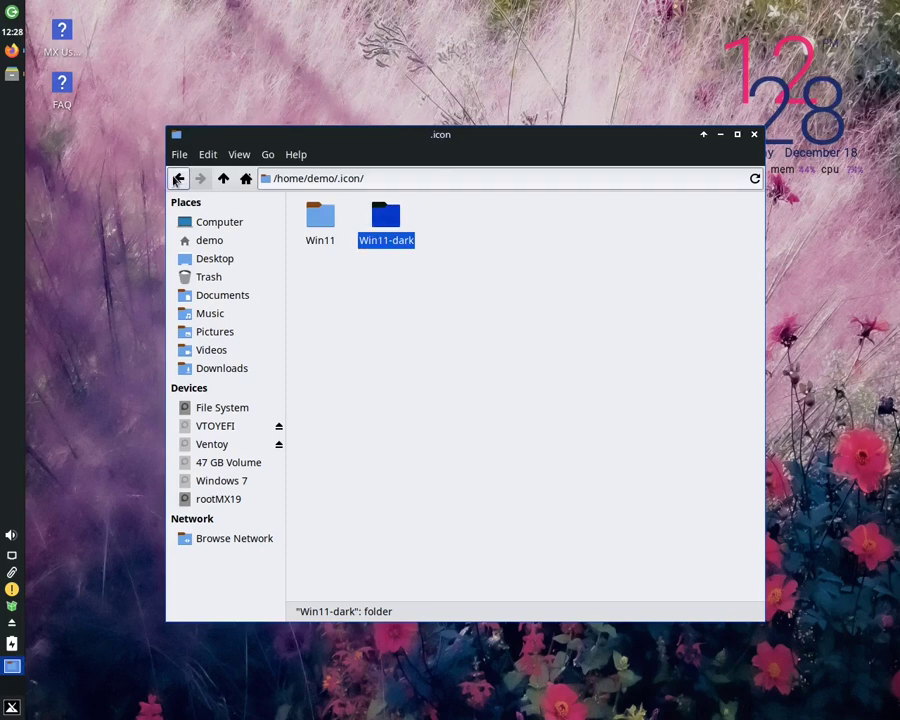
Create another new folder named .themes in the home folder
left_click(179, 178)
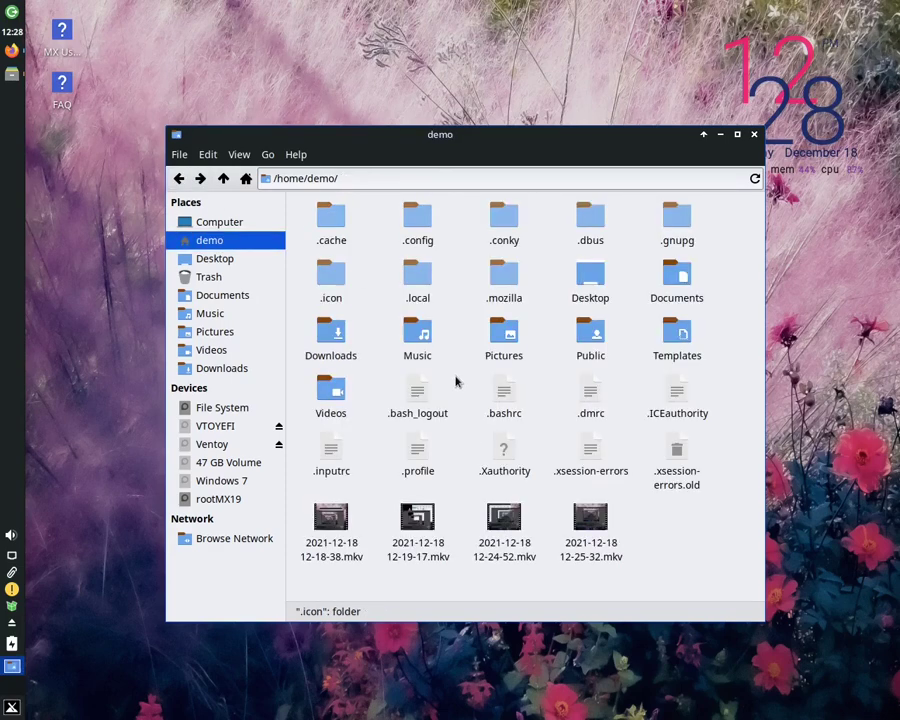
right_click(456, 381)
left_click(530, 398)
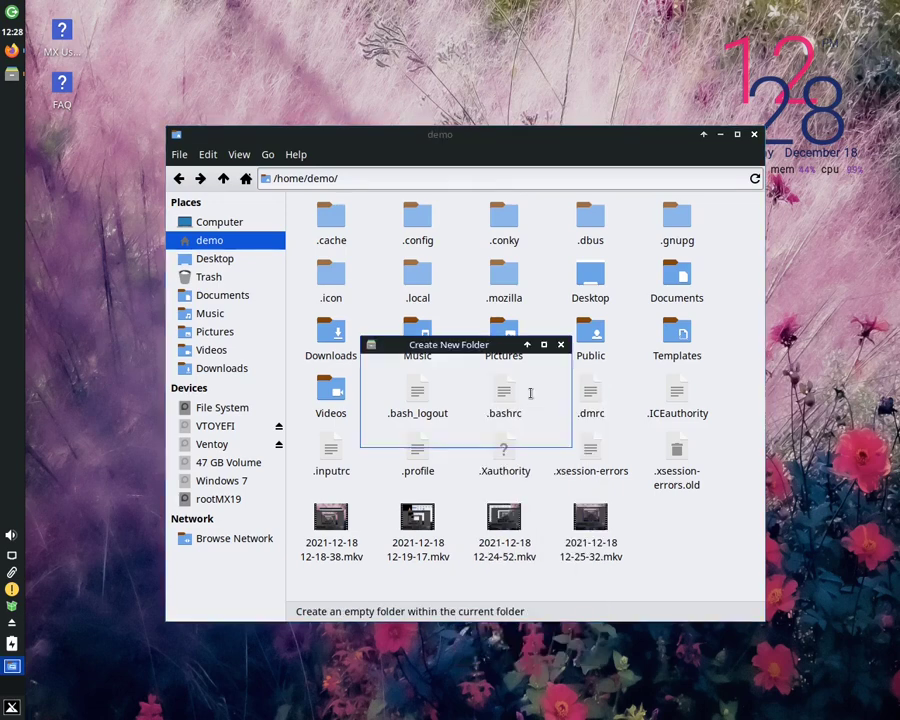
key("BackSpace")
type(".thm")
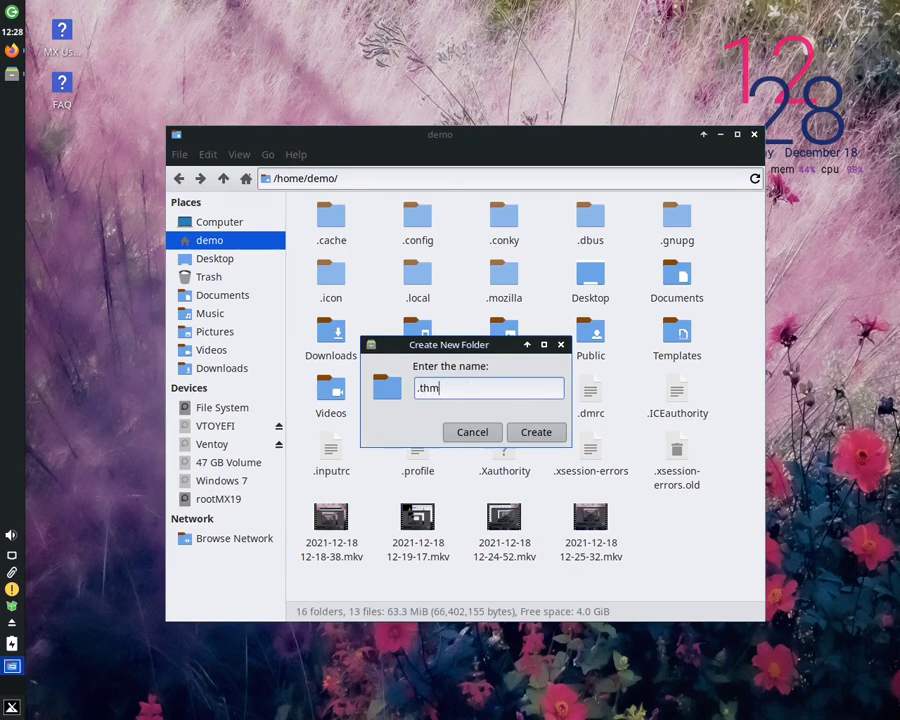
type("ems")
key("Return")
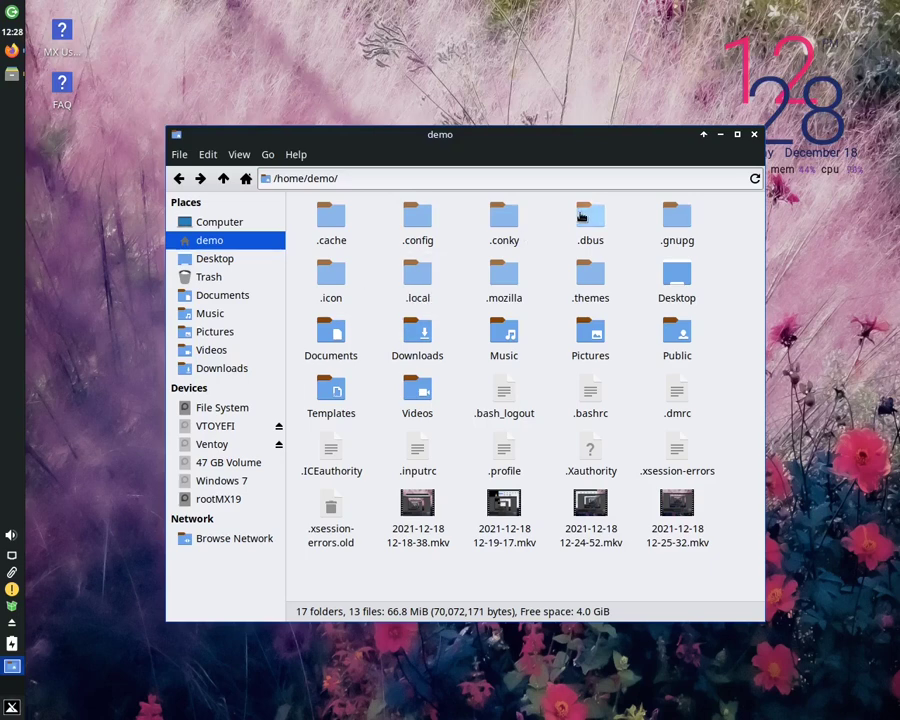
Check the contents of the extracted Win11 folder in Downloads and cut the whole folder
left_click(410, 343)
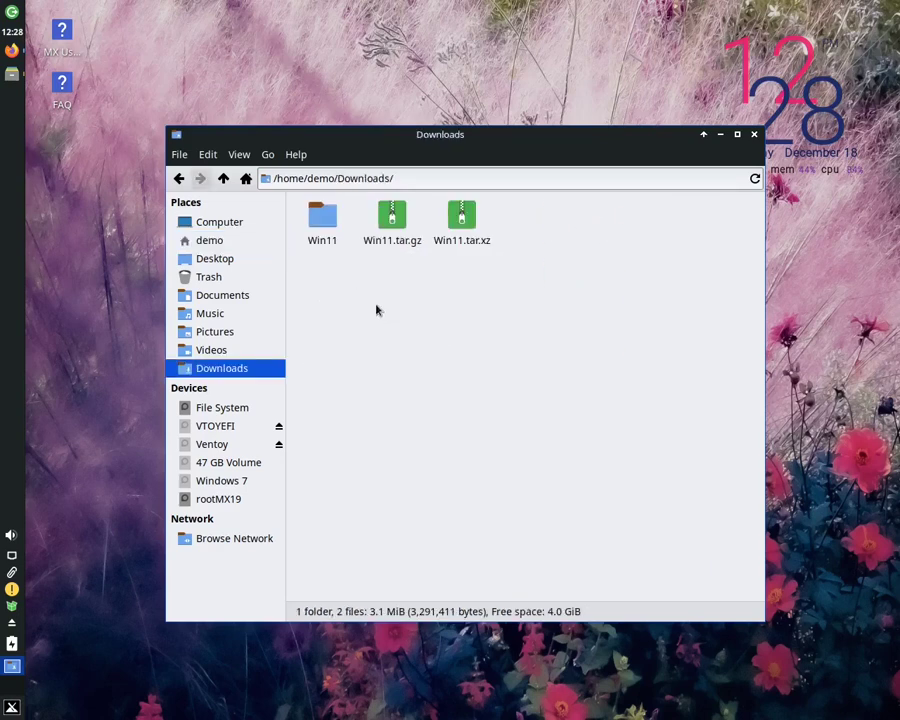
double_click(325, 238)
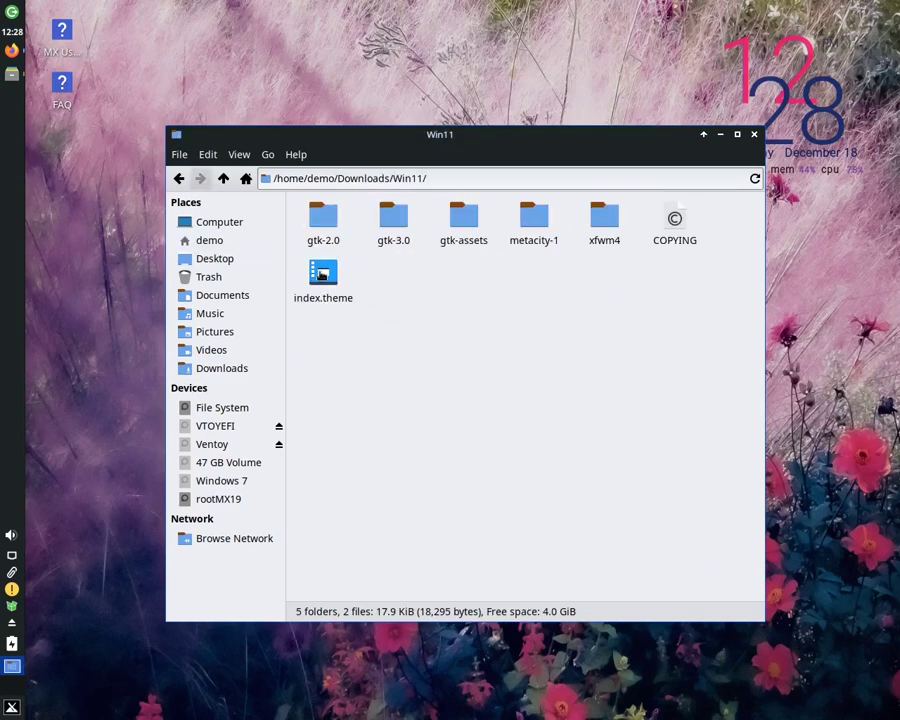
left_click(223, 180)
right_click(320, 226)
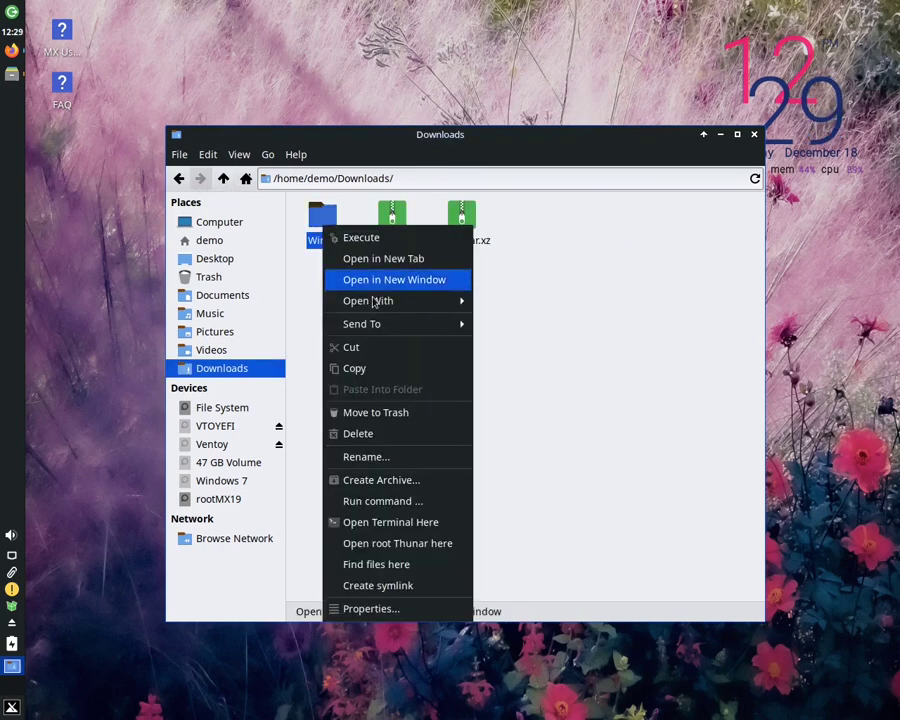
left_click(370, 348)
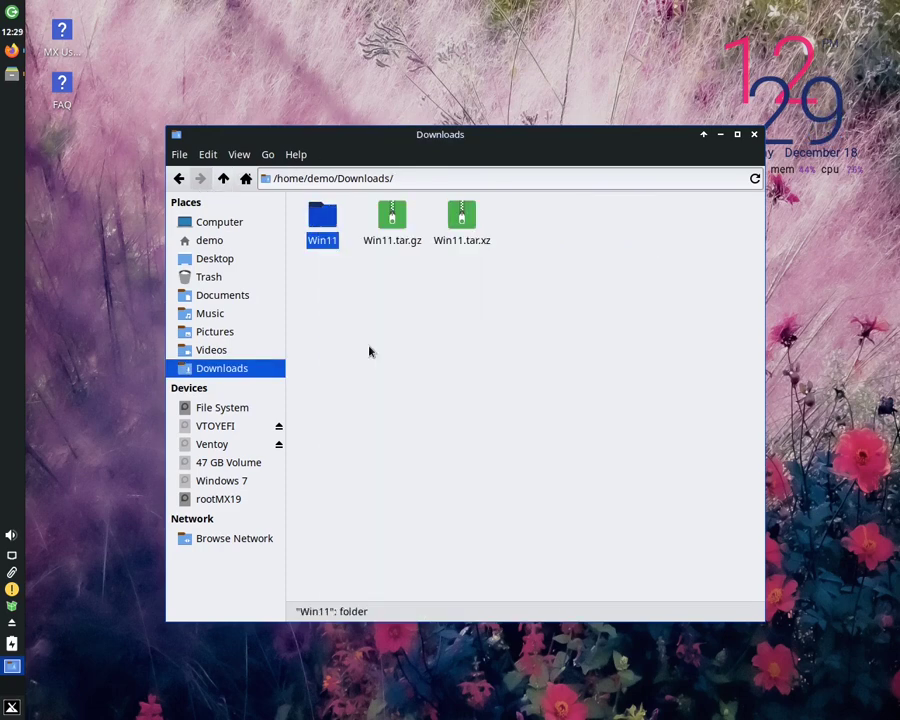
Paste the cut Win11 folder into the home folder's .themes folder and close the file manager
left_click(222, 244)
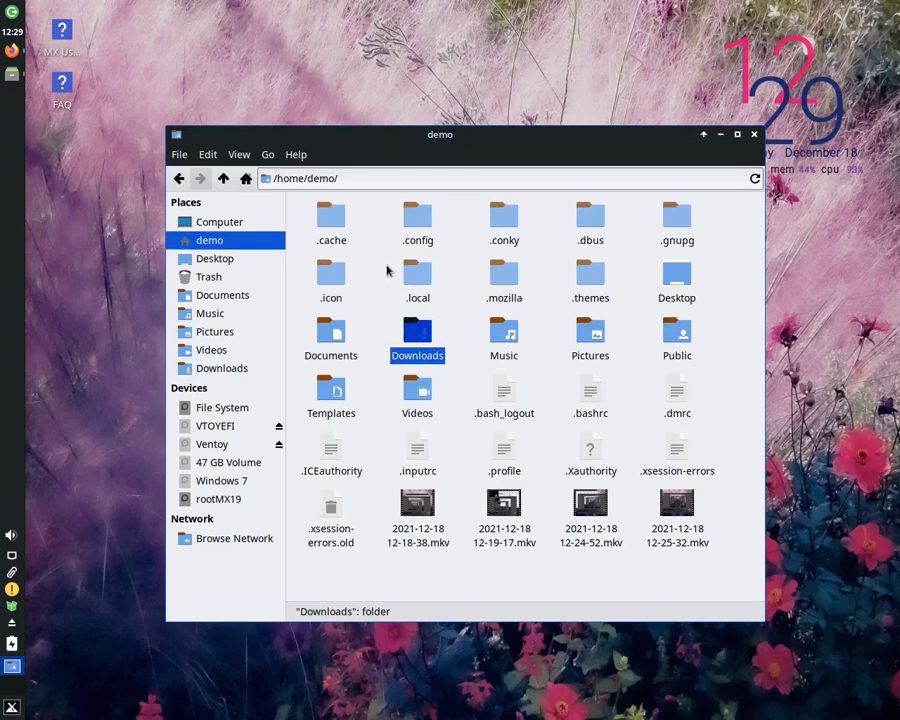
left_click(670, 225)
double_click(580, 265)
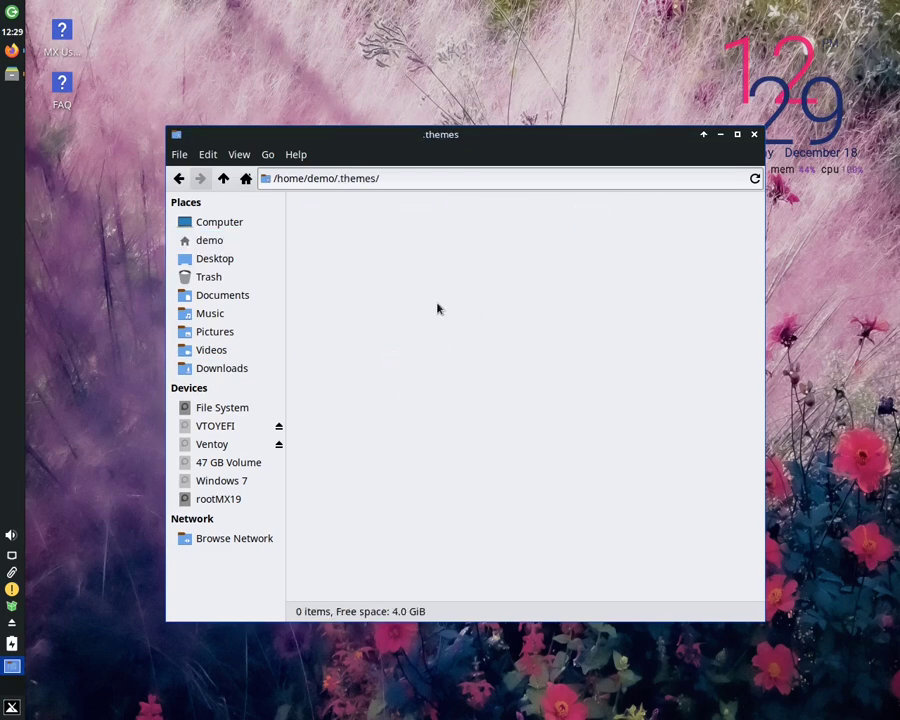
right_click(421, 314)
left_click(458, 368)
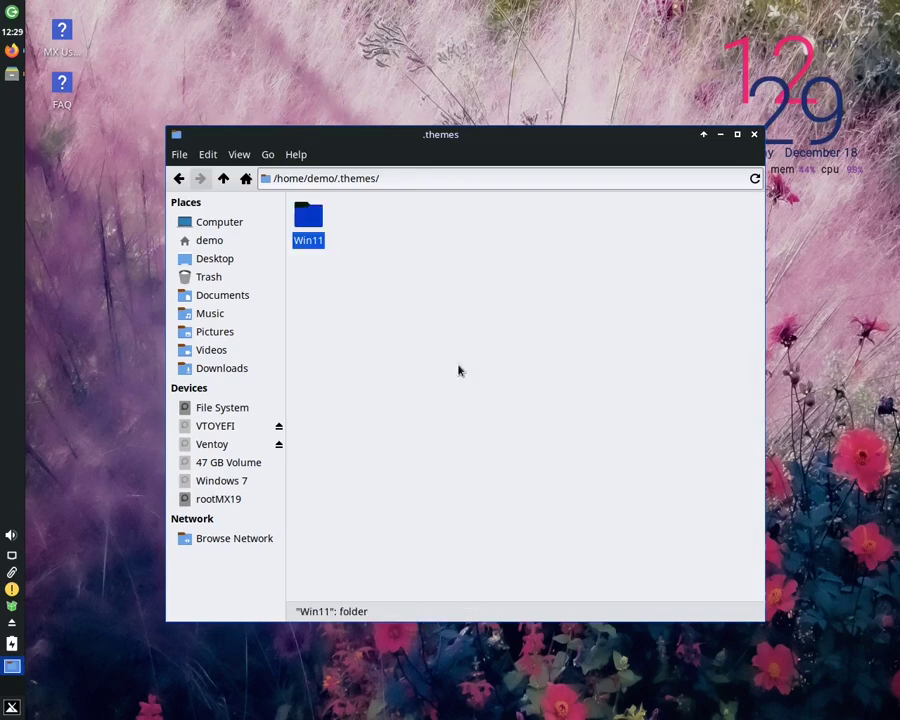
left_click(458, 370)
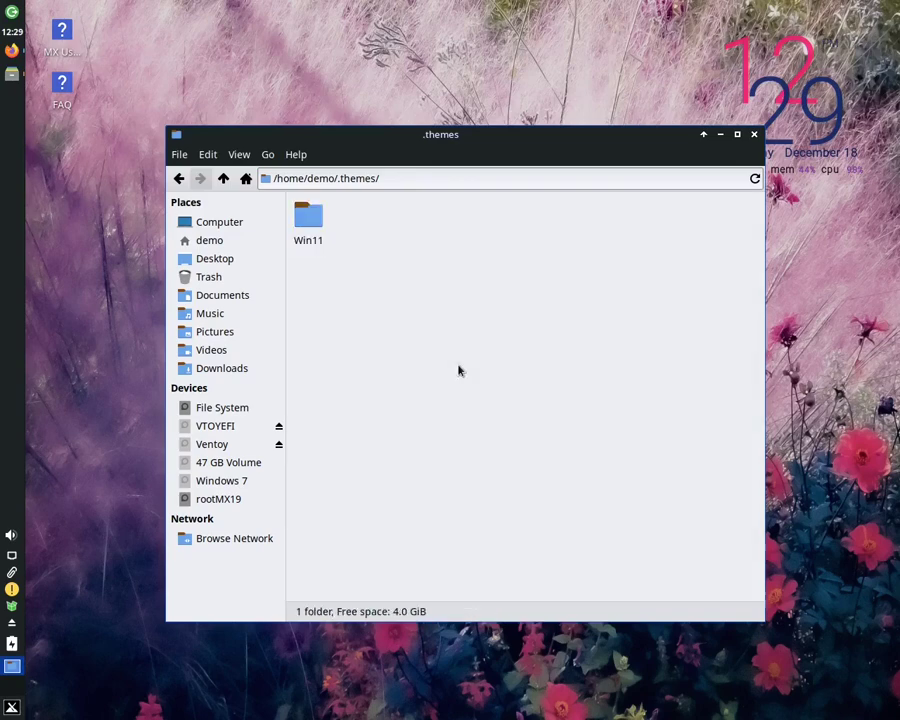
left_click(755, 135)
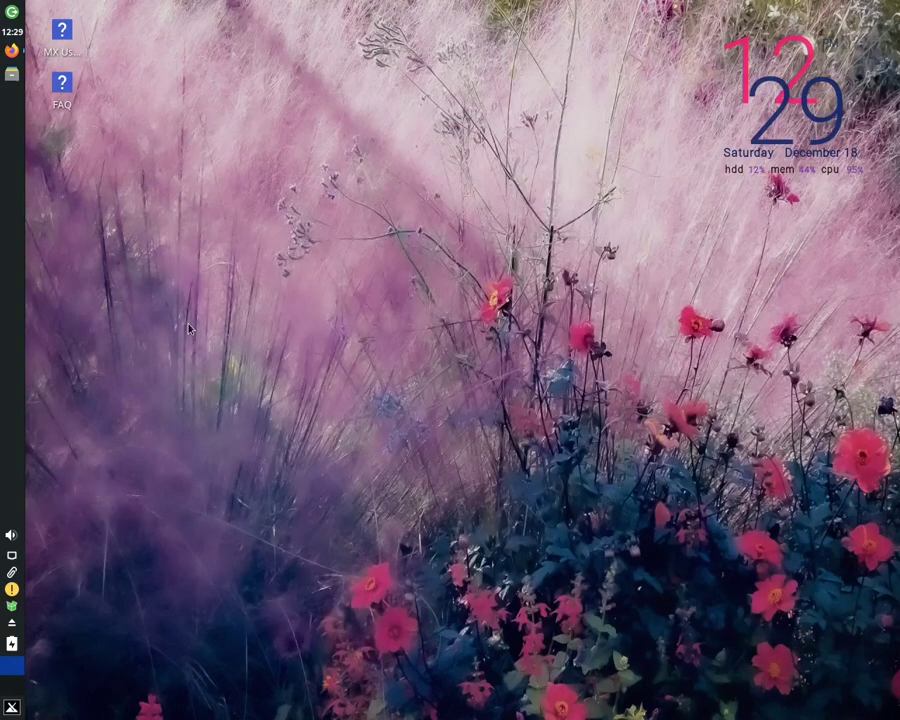
Find and open the Appearance settings and apply the Win11 style
left_click(12, 706)
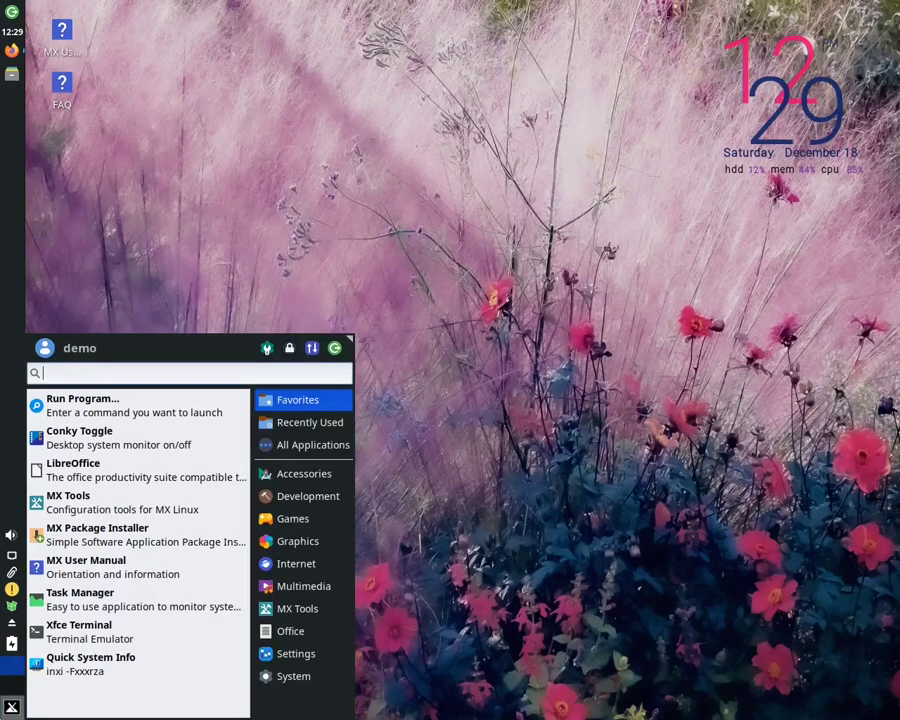
type("the")
key("BackSpace")
key("BackSpace")
key("BackSpace")
type("a")
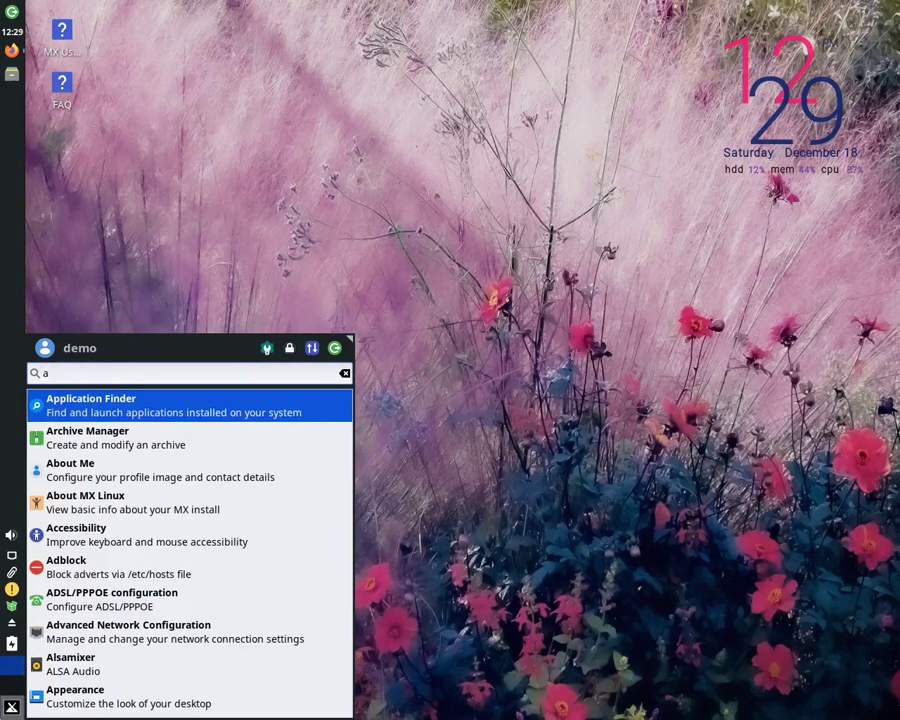
type("p")
key("Down")
key("Return")
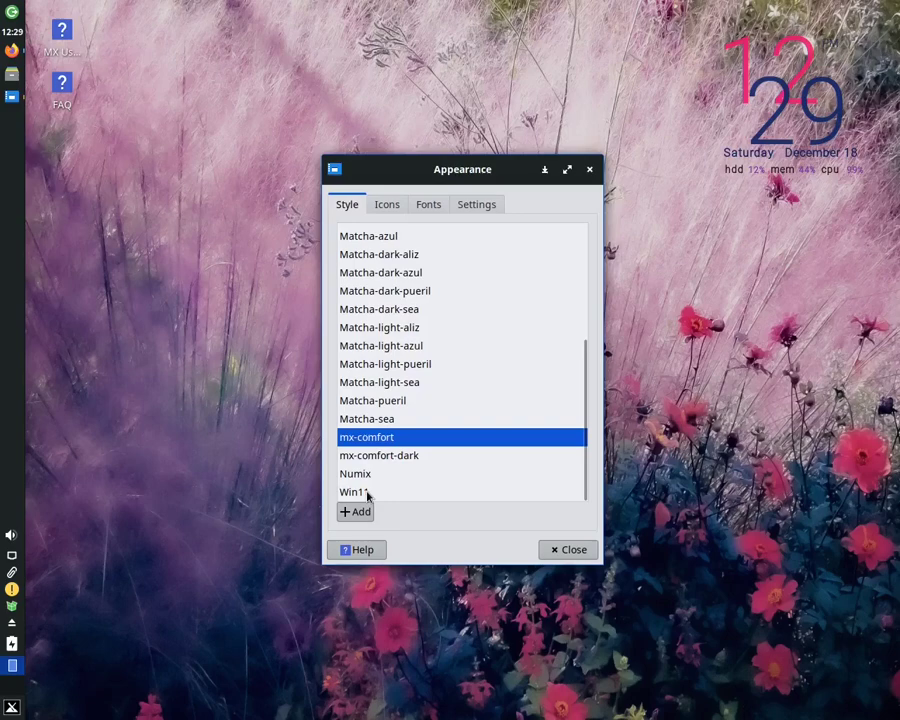
left_click(365, 492)
Check the available icon themes for the Win11 set and examine the Win11 folder inside the home folder's .icon folder
left_click(399, 202)
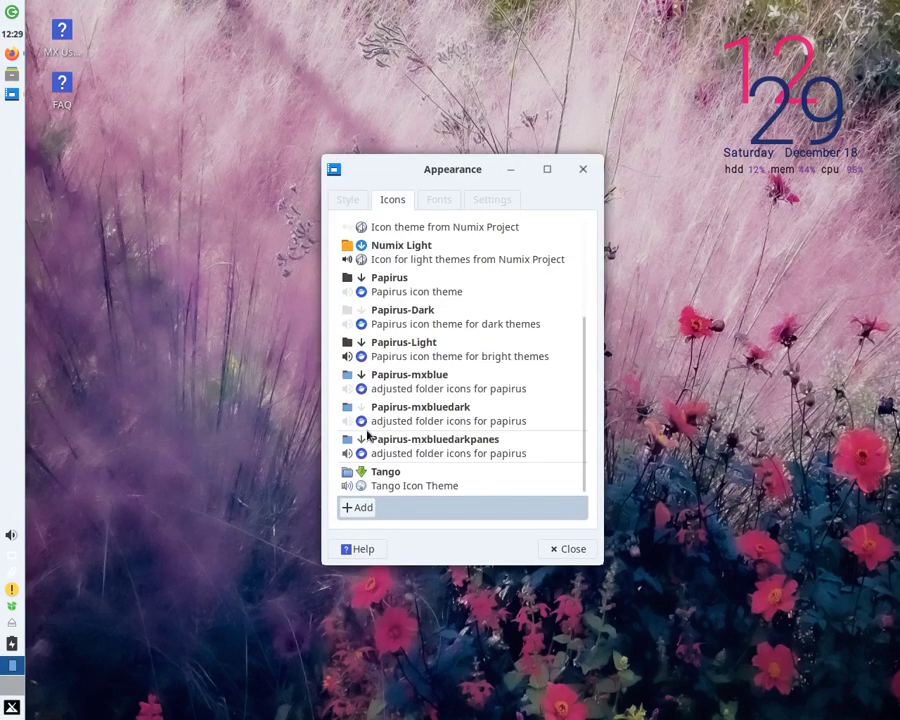
scroll(367, 434, "up", 5)
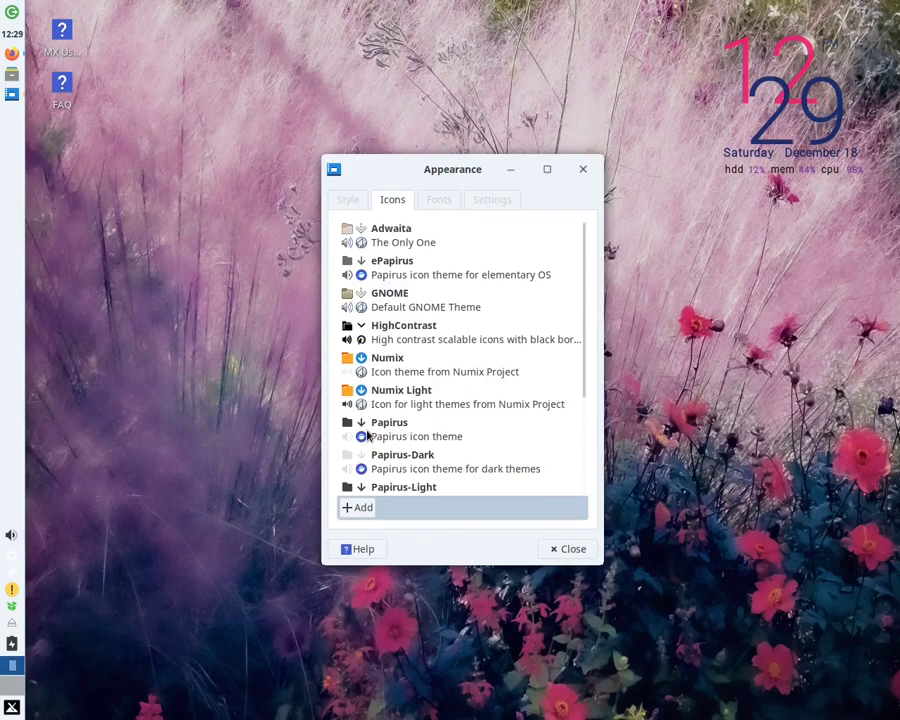
left_click(450, 199)
left_click(346, 199)
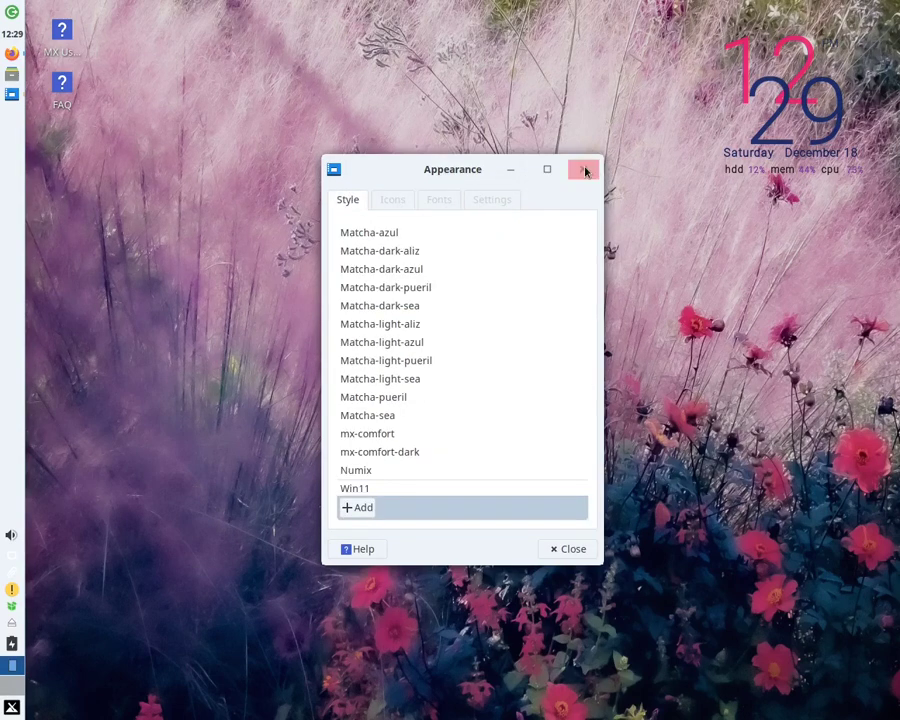
left_click(11, 76)
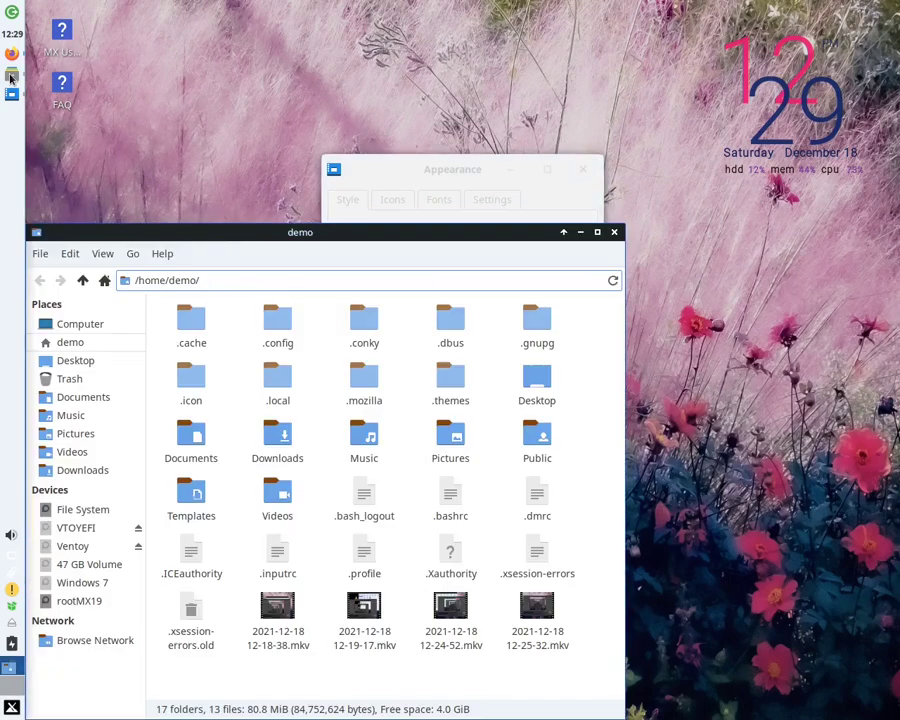
left_click(276, 330)
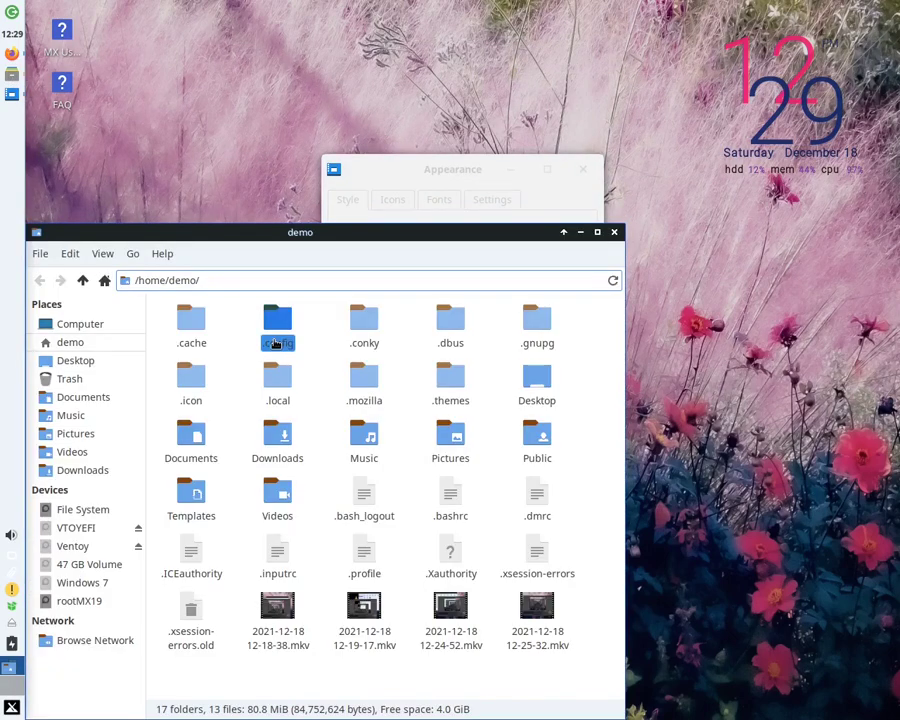
left_click(200, 379)
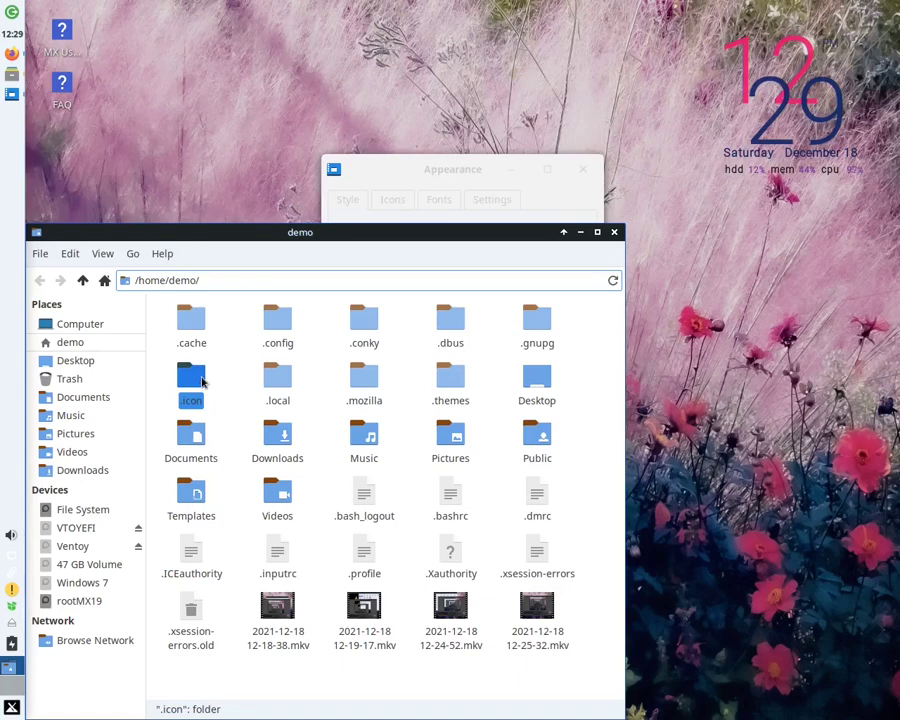
double_click(201, 379)
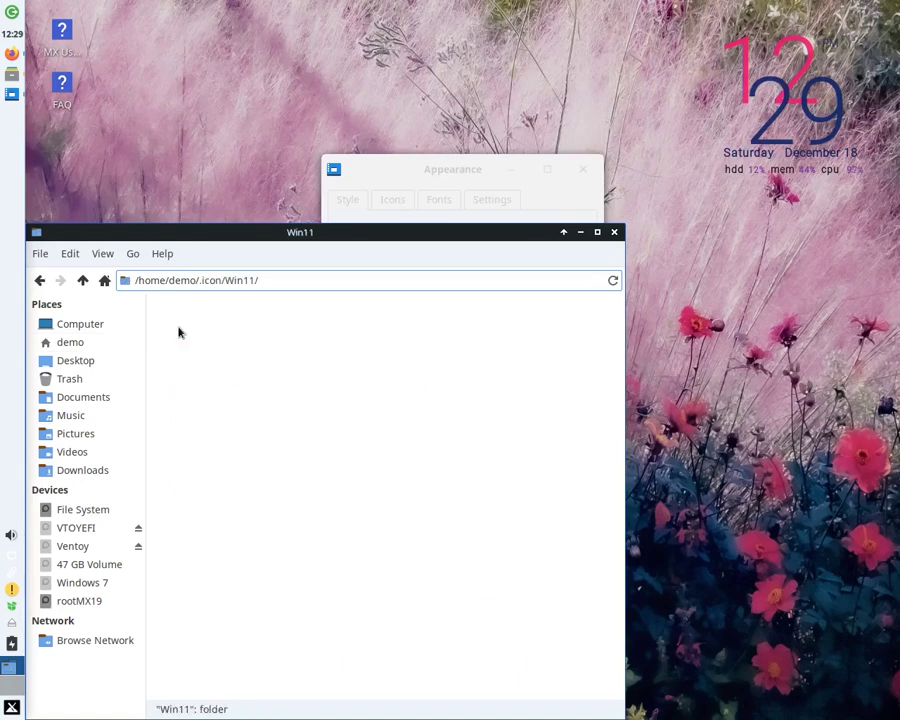
double_click(179, 330)
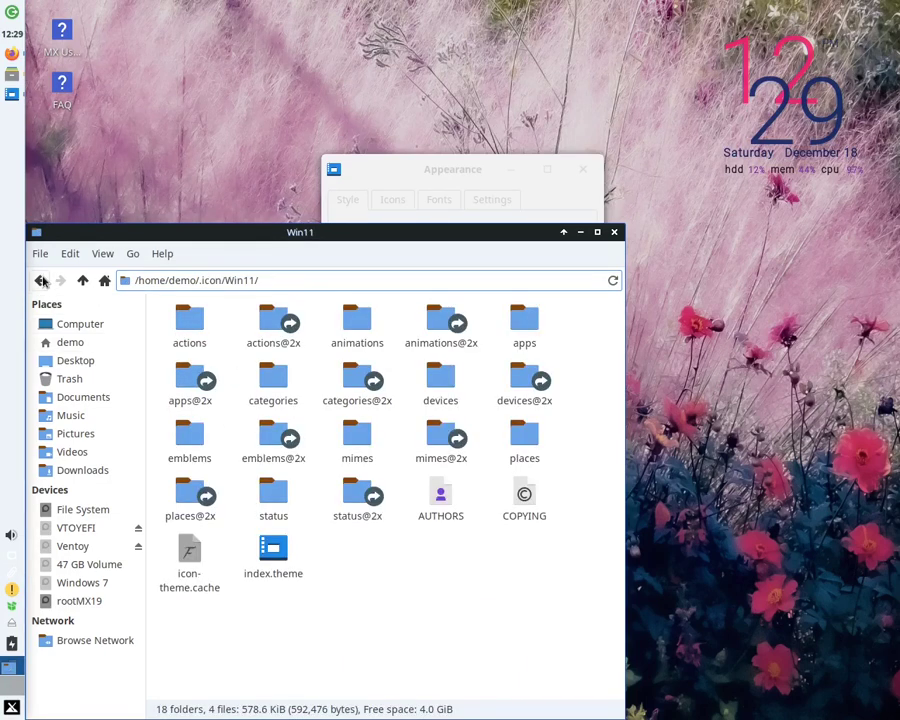
left_click(42, 281)
left_click(42, 281)
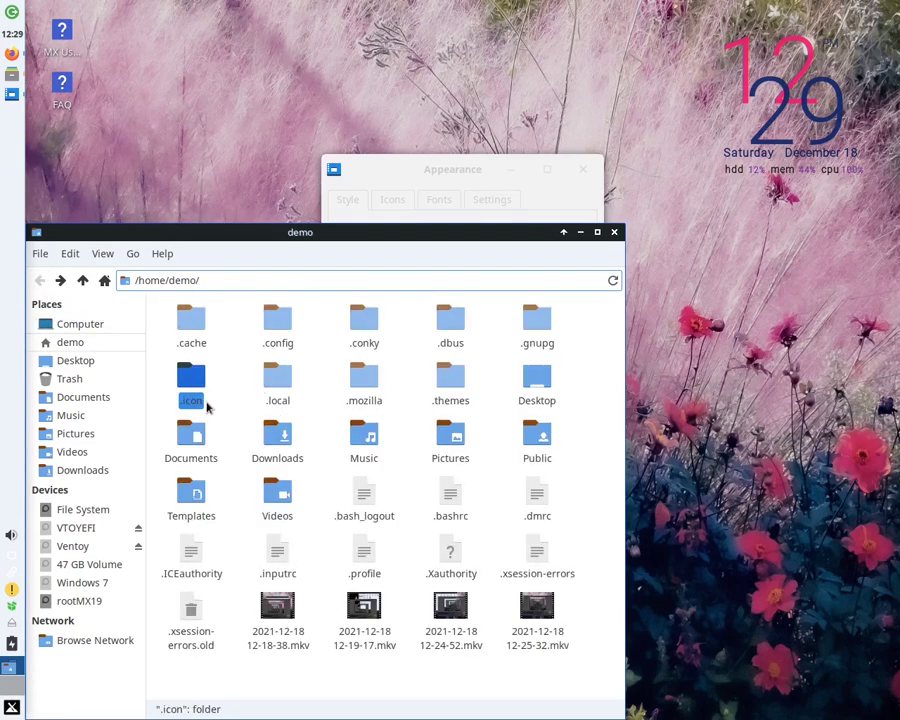
Rename the .icon folder in the home folder as .Icon
right_click(203, 402)
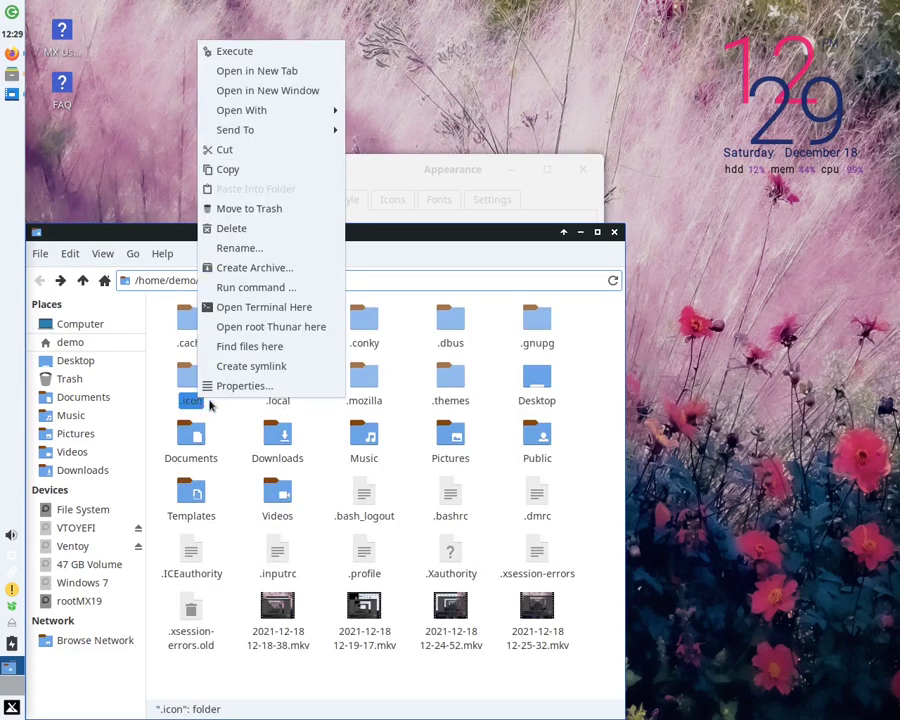
left_click(233, 250)
key("Home")
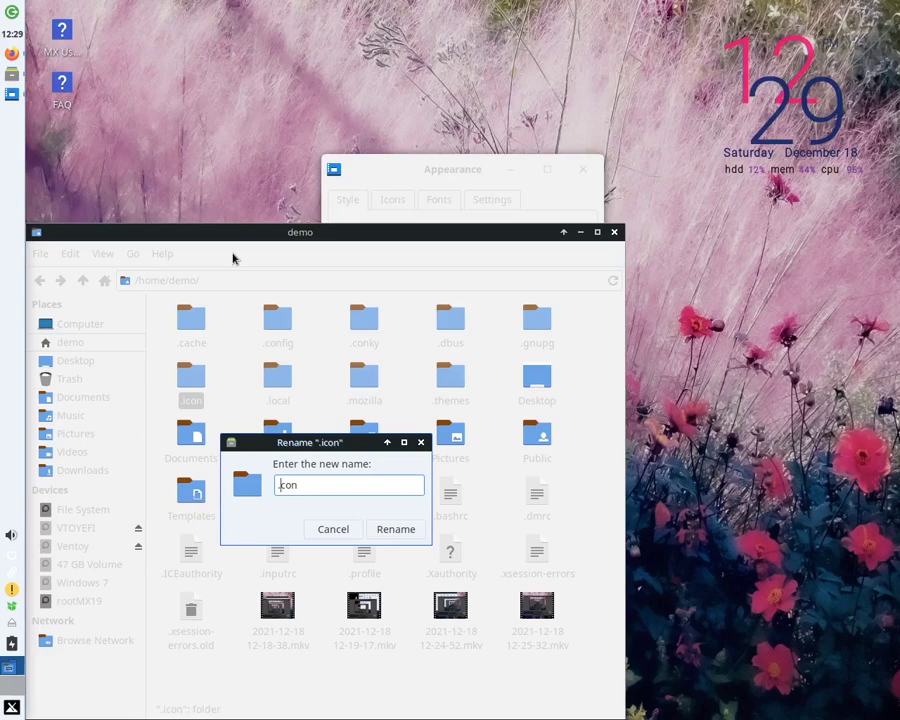
key("Right")
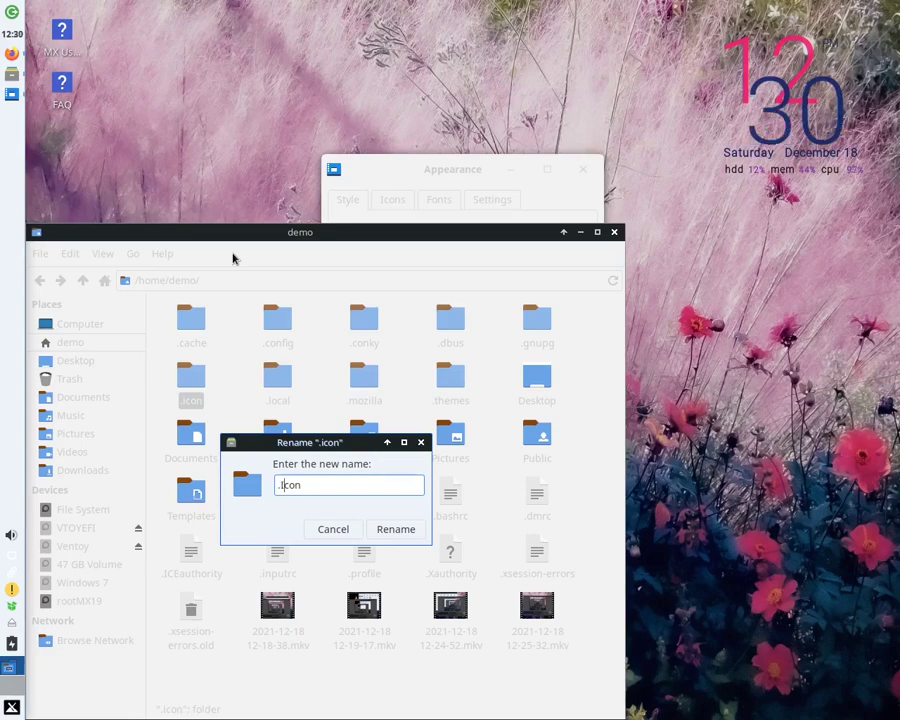
type("I")
key("Return")
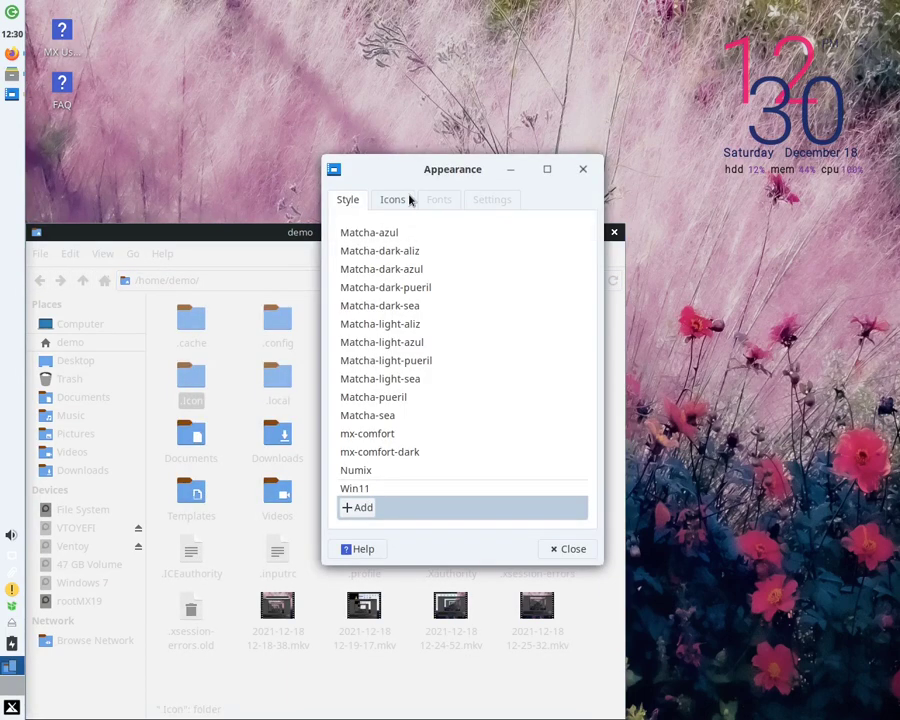
Check the available icon themes in the Appearance settings and start adding a new icon theme
left_click(407, 200)
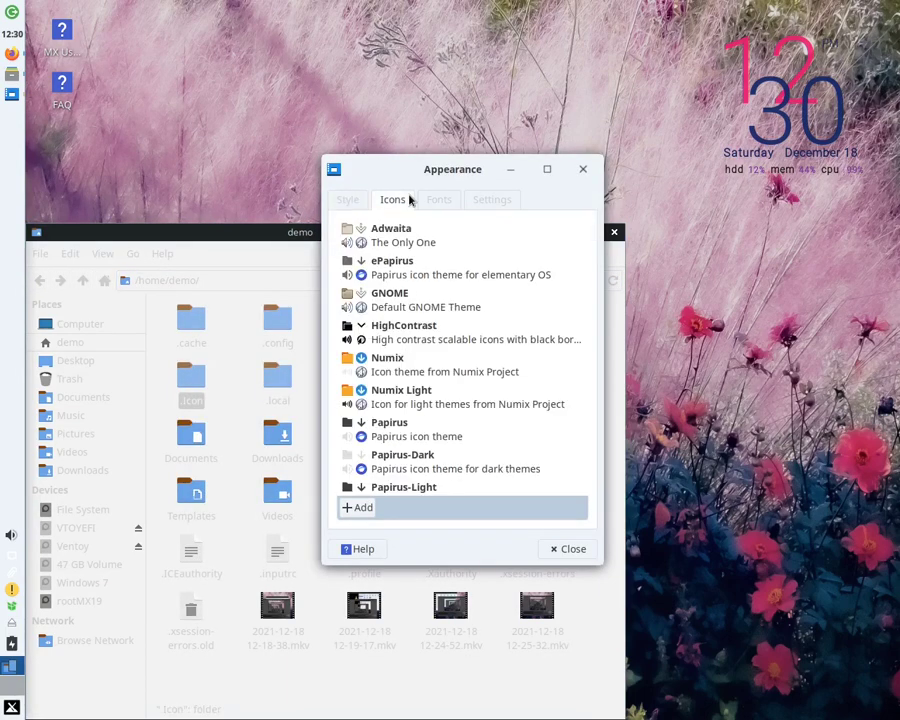
scroll(427, 412, "down", 3)
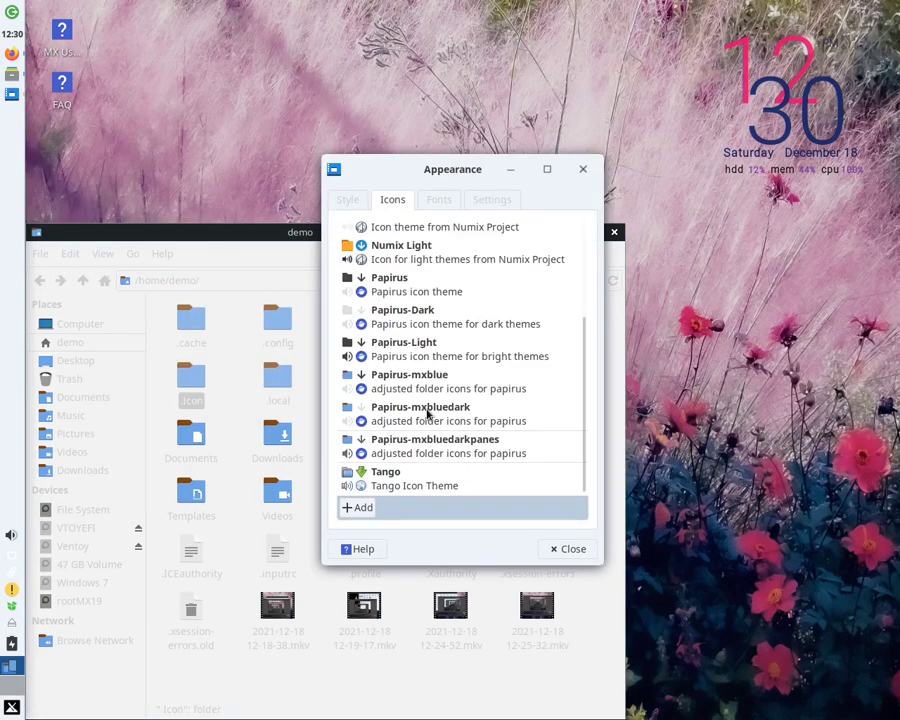
left_click(362, 508)
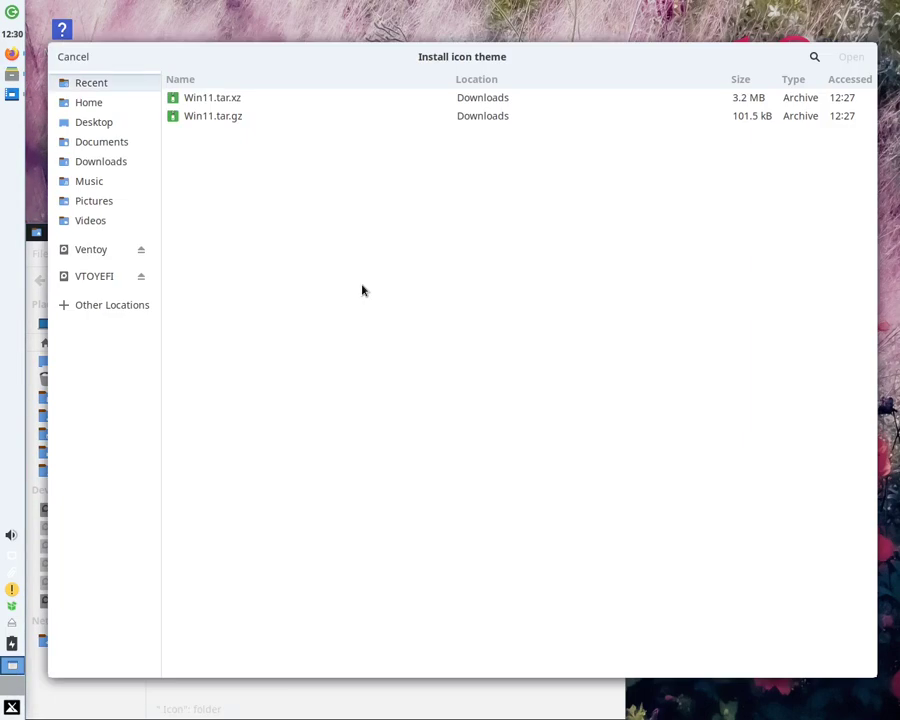
Show hidden files in the home folder and examine the .local, .Icon and .Icon/Win11 folders for an installable icon theme
left_click(108, 107)
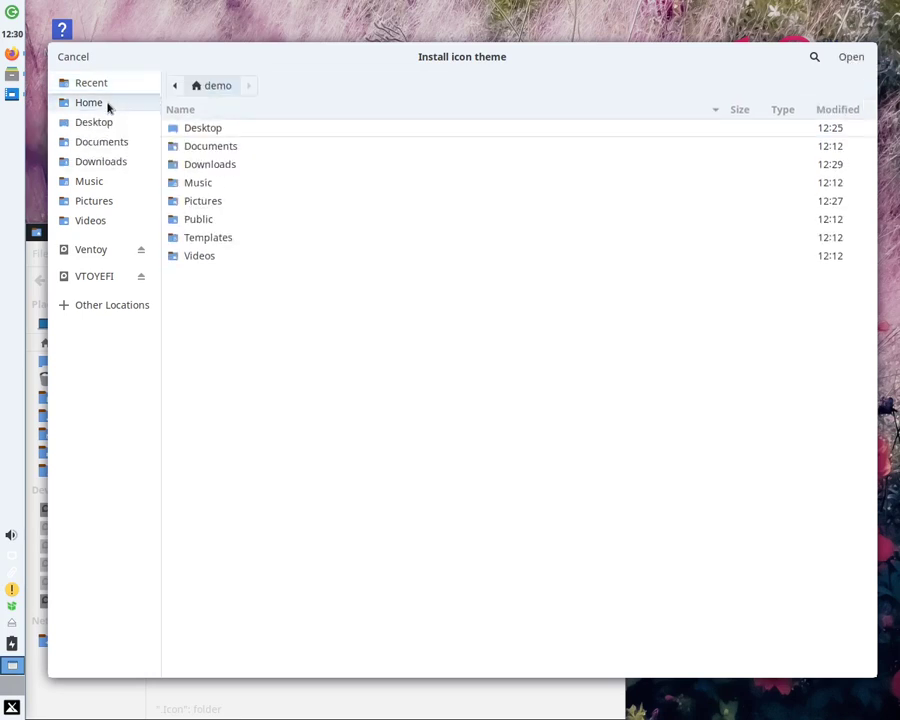
right_click(320, 337)
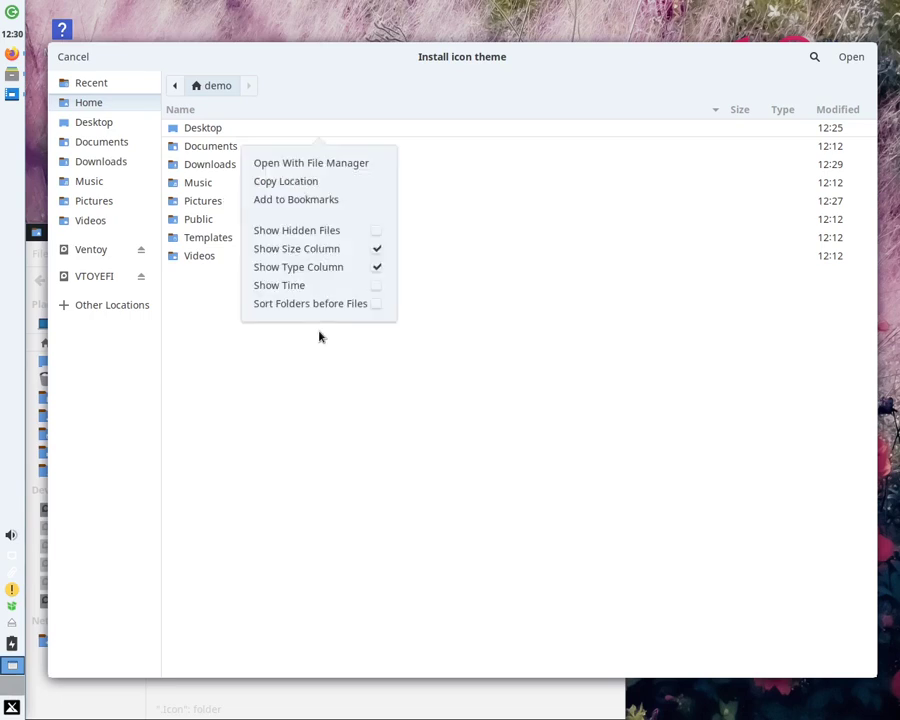
left_click(328, 234)
left_click(266, 456)
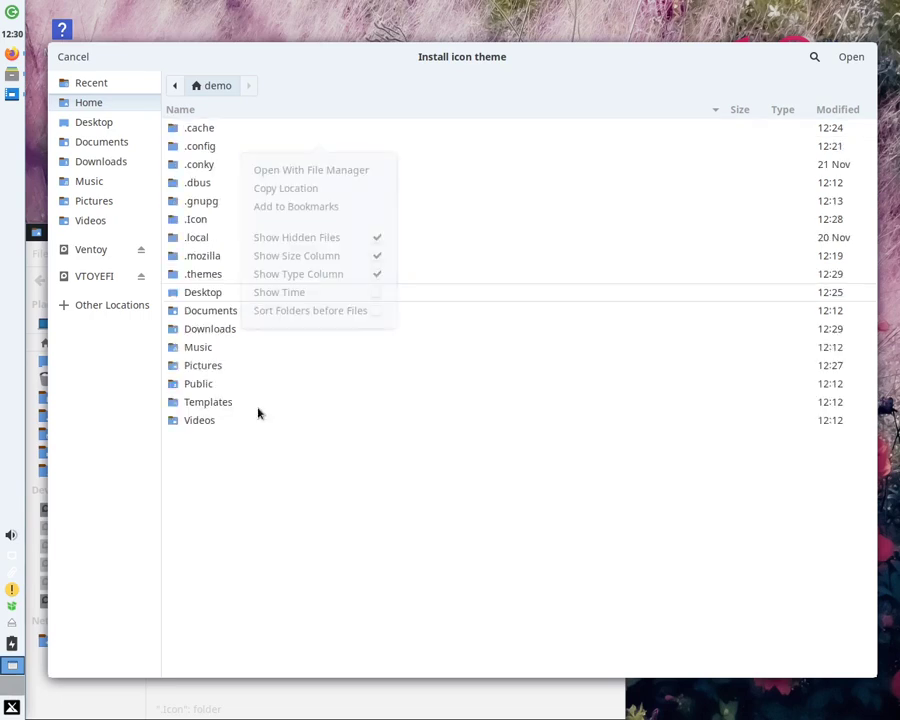
double_click(196, 238)
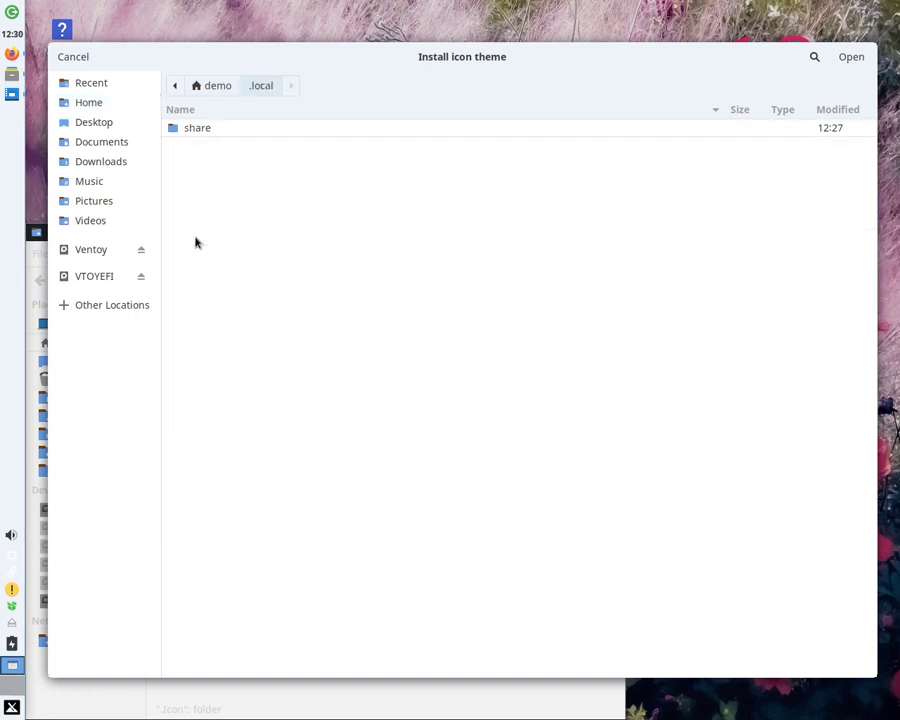
left_click(222, 88)
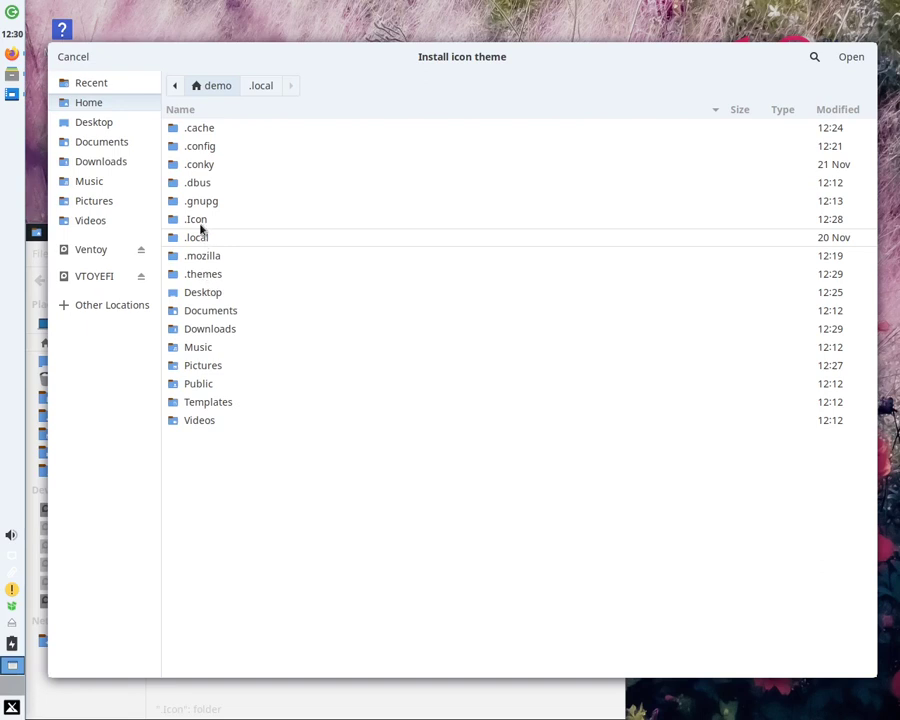
double_click(200, 220)
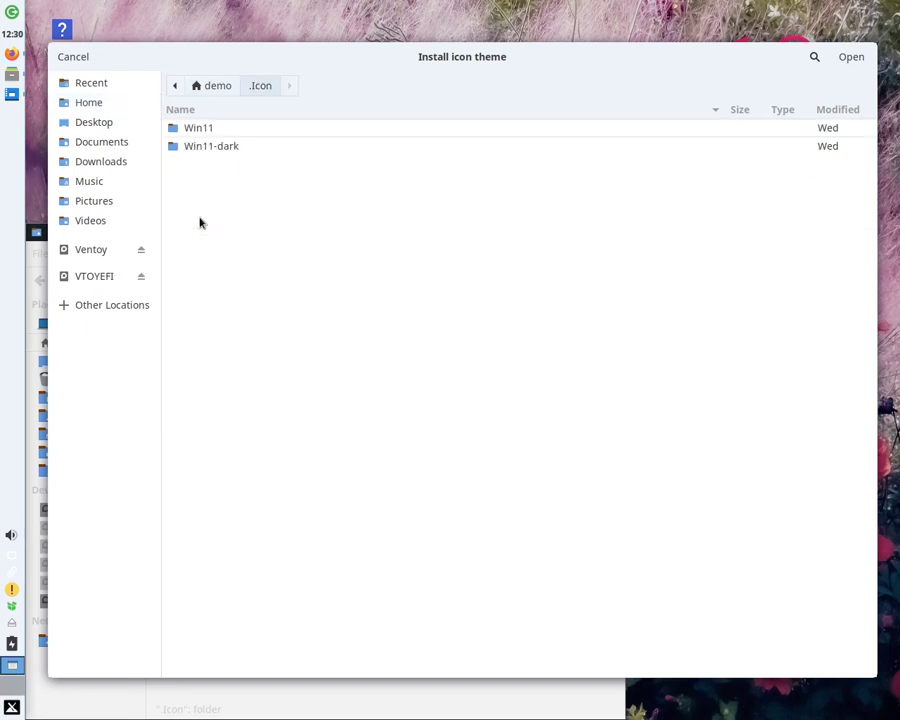
double_click(233, 127)
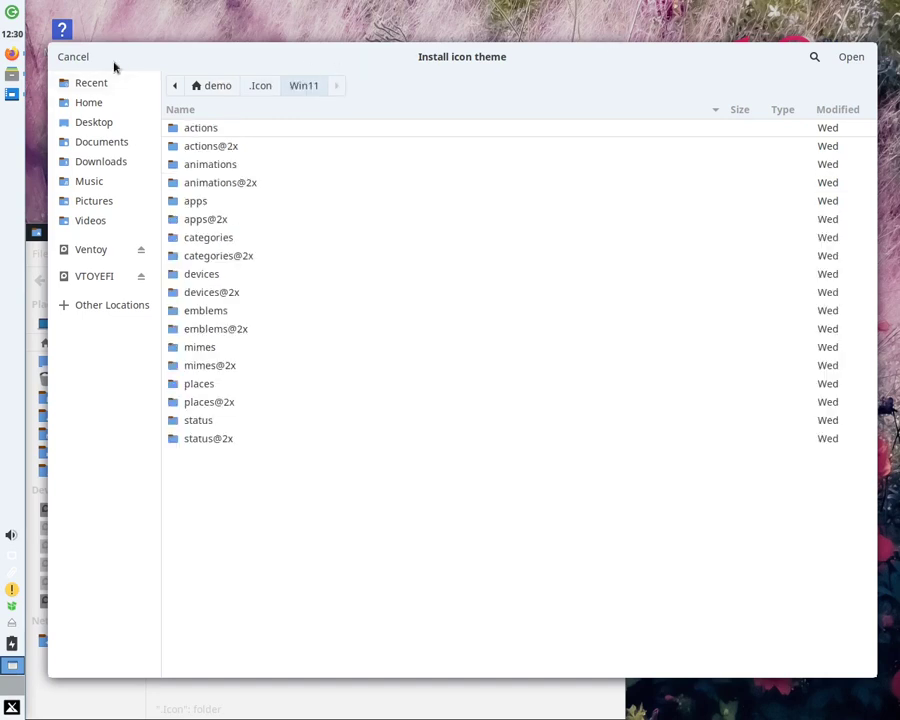
Install the Win11 icon theme archive from the Downloads folder, apply the Win11 icon set and close the Appearance settings
left_click(104, 162)
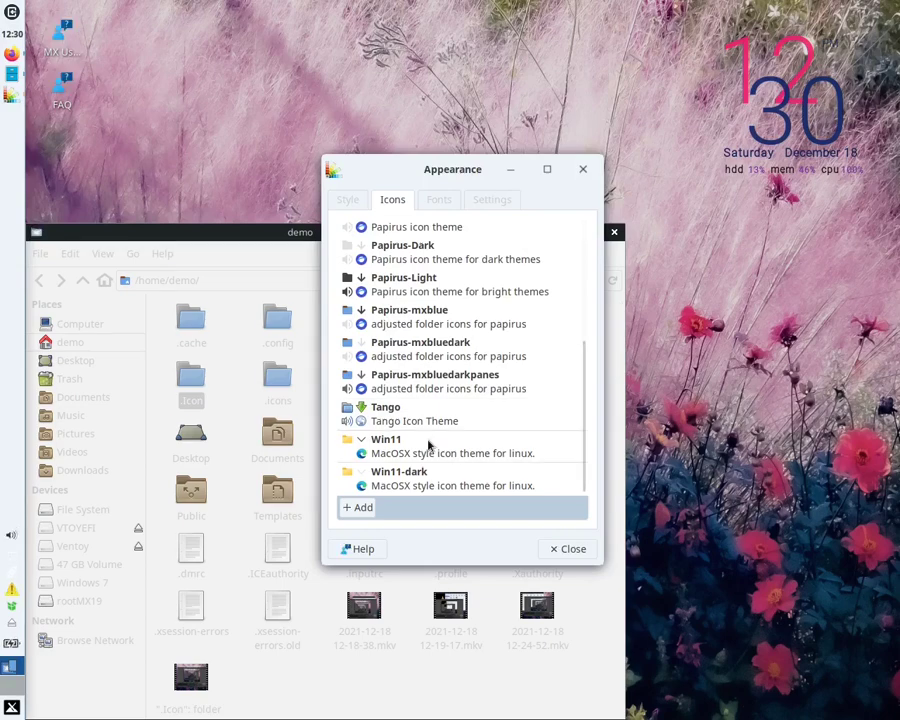
left_click_drag(392, 172, 676, 88)
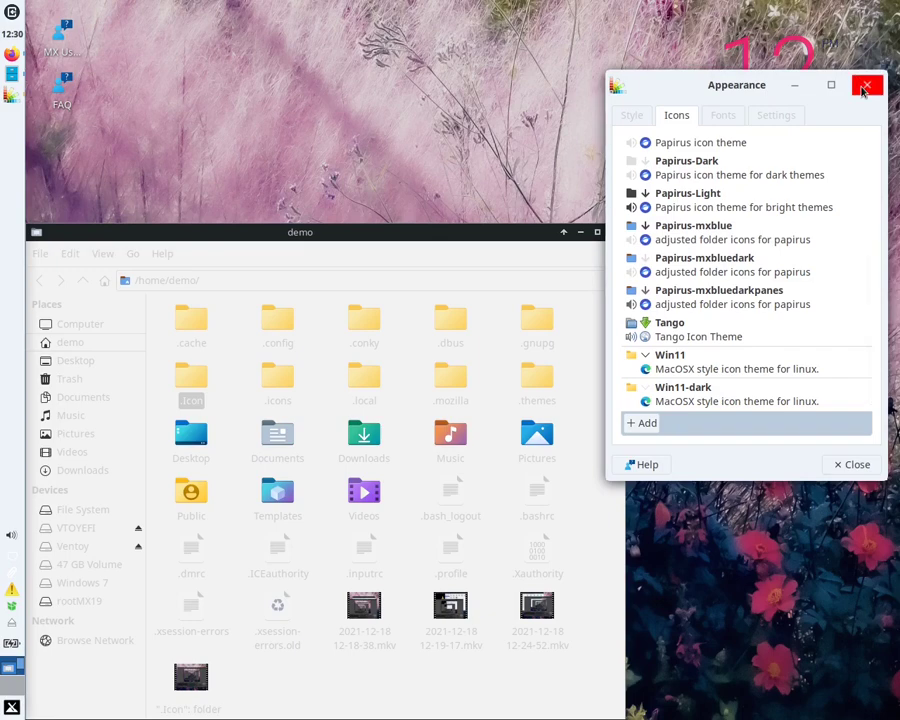
left_click(864, 90)
Examine the applied folder icons in the home folder and close the file manager
left_click_drag(462, 237, 609, 115)
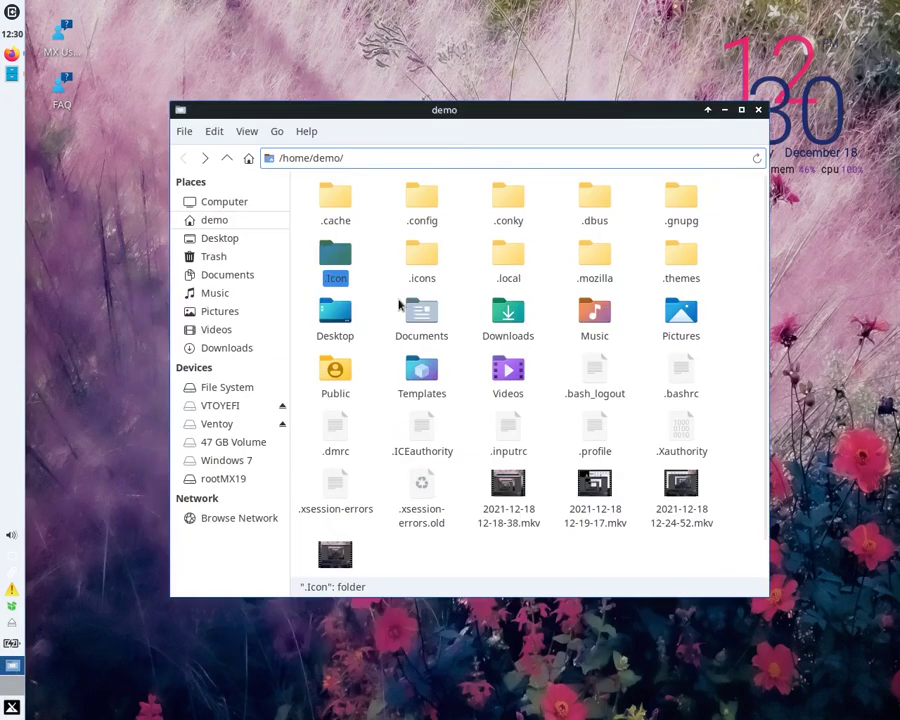
scroll(398, 305, "down", 1)
scroll(398, 305, "up", 1)
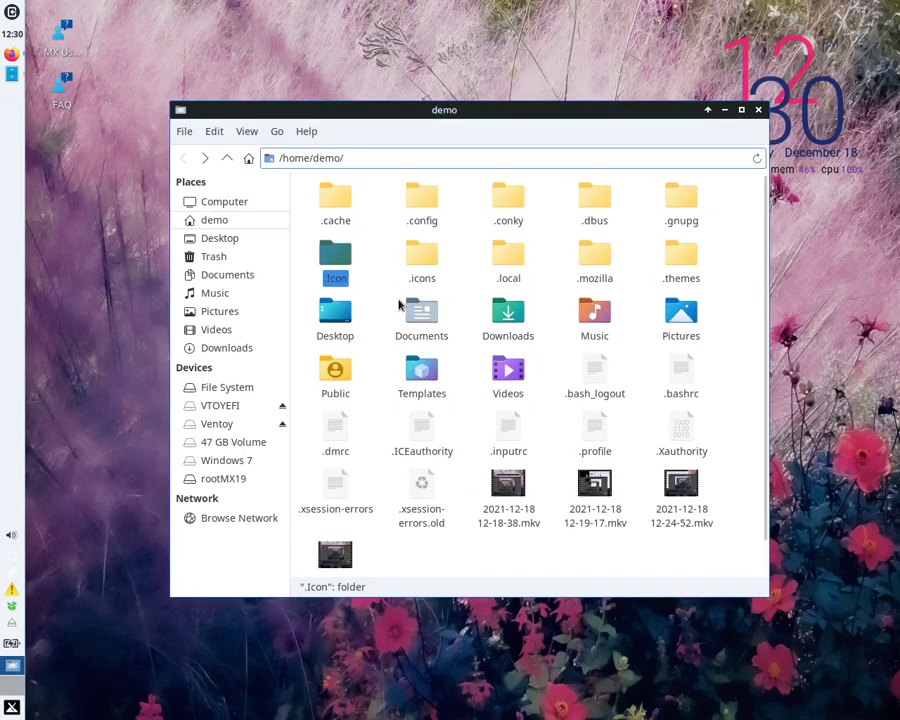
left_click(758, 109)
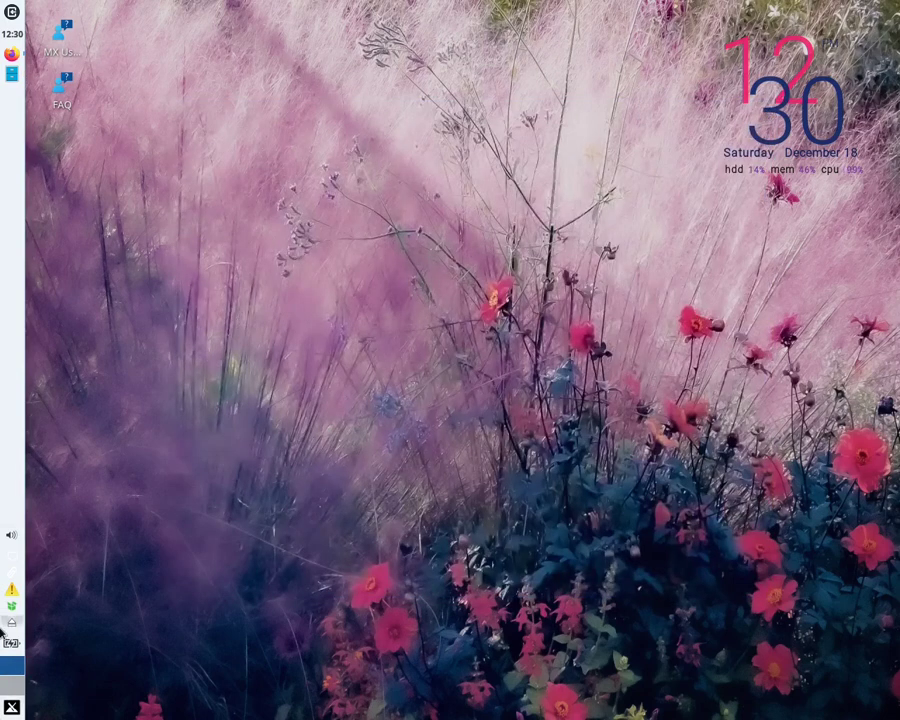
Apply the Win11 theme in the Window Manager settings and close them
key("super")
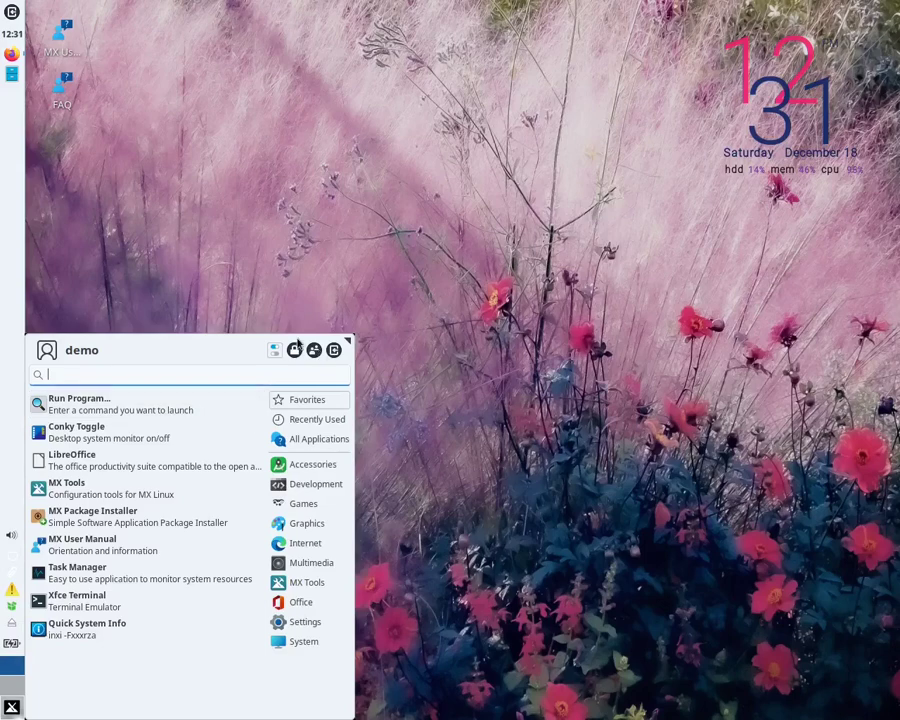
left_click(276, 350)
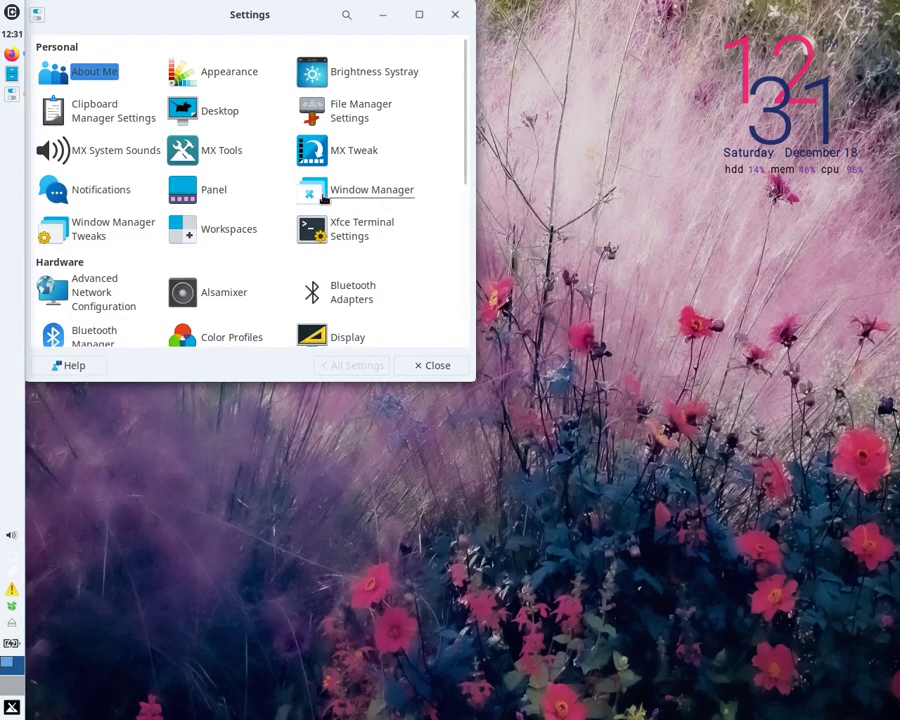
left_click(314, 196)
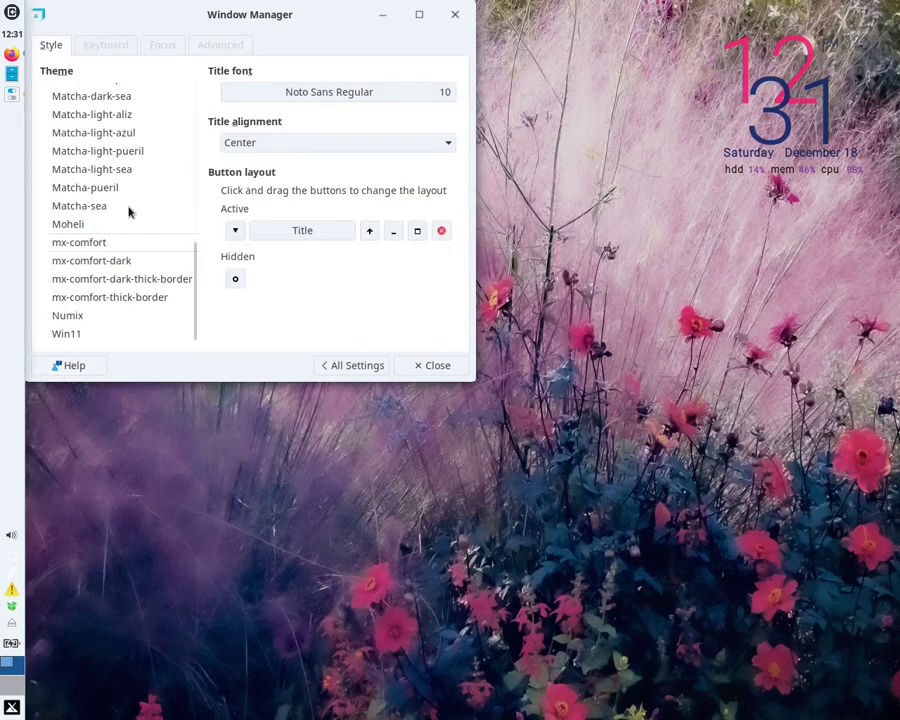
scroll(118, 280, "down", 1)
left_click(88, 328)
left_click(455, 15)
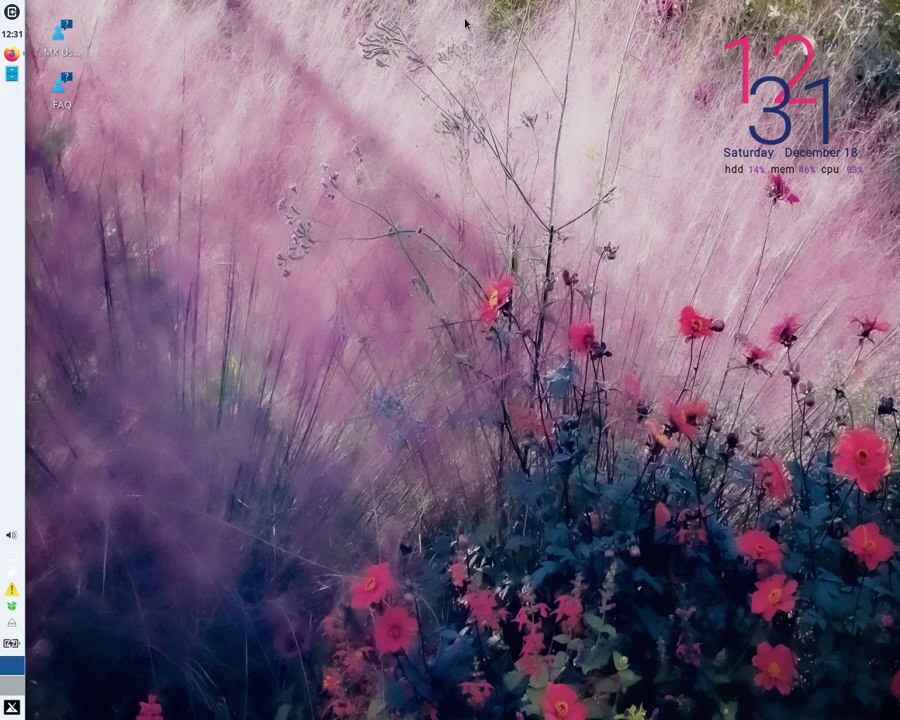
Open the home folder in the file manager to check the window's title bar style, and close it
left_click(11, 74)
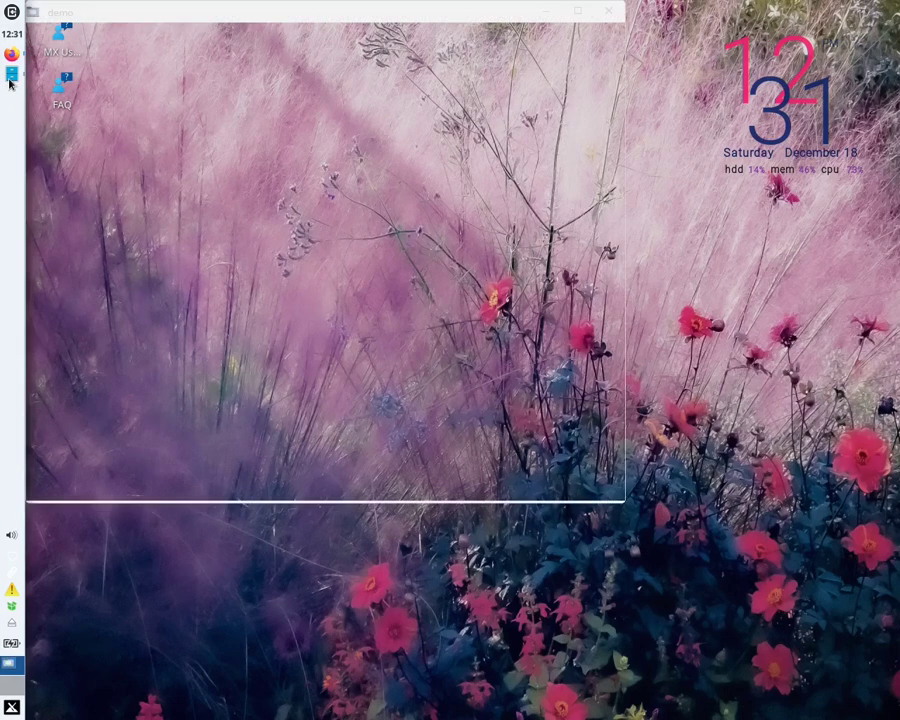
left_click_drag(233, 20, 381, 93)
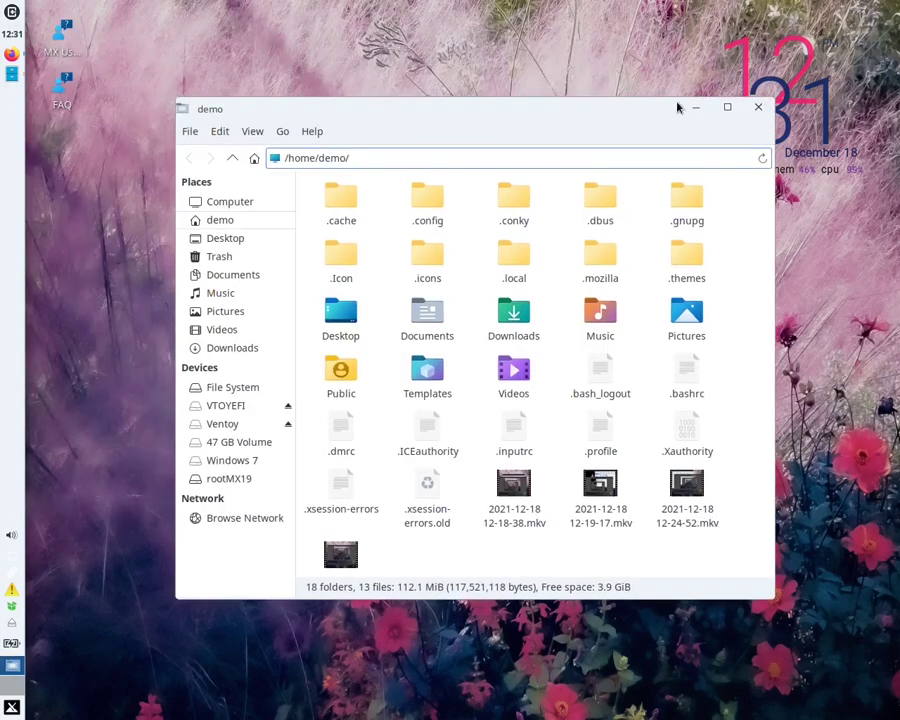
left_click(762, 107)
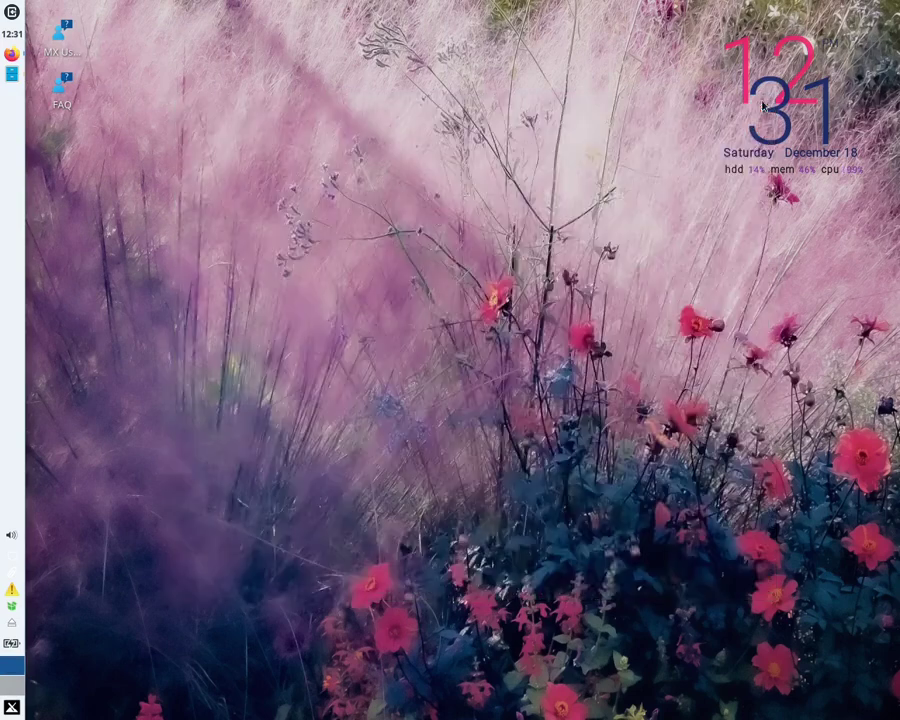
Review the list of items in the preferences of Panel 1 and close them
right_click(12, 264)
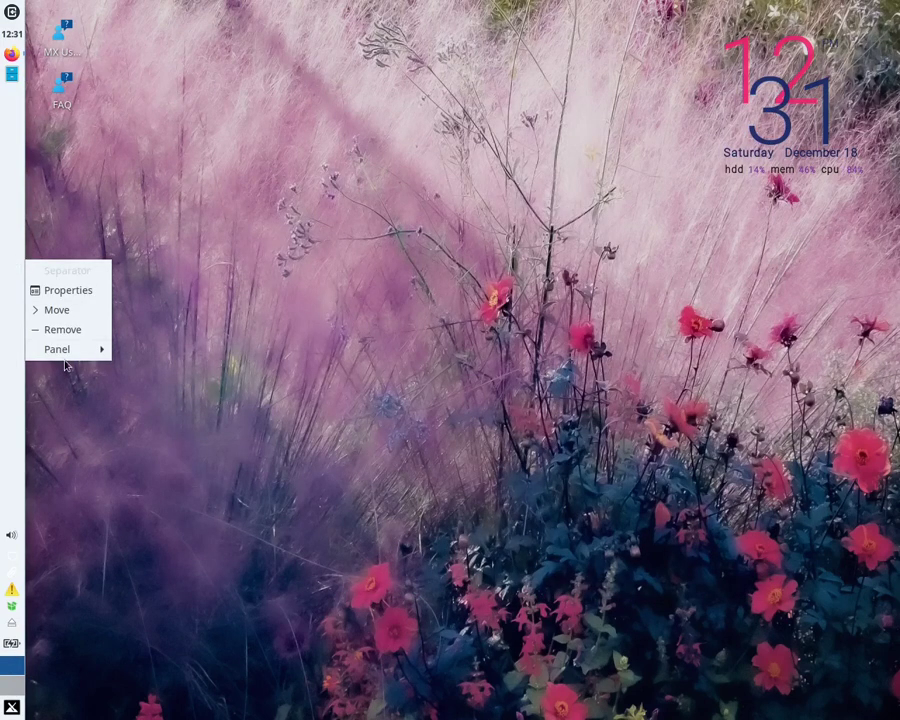
mouse_move(62, 352)
left_click(165, 370)
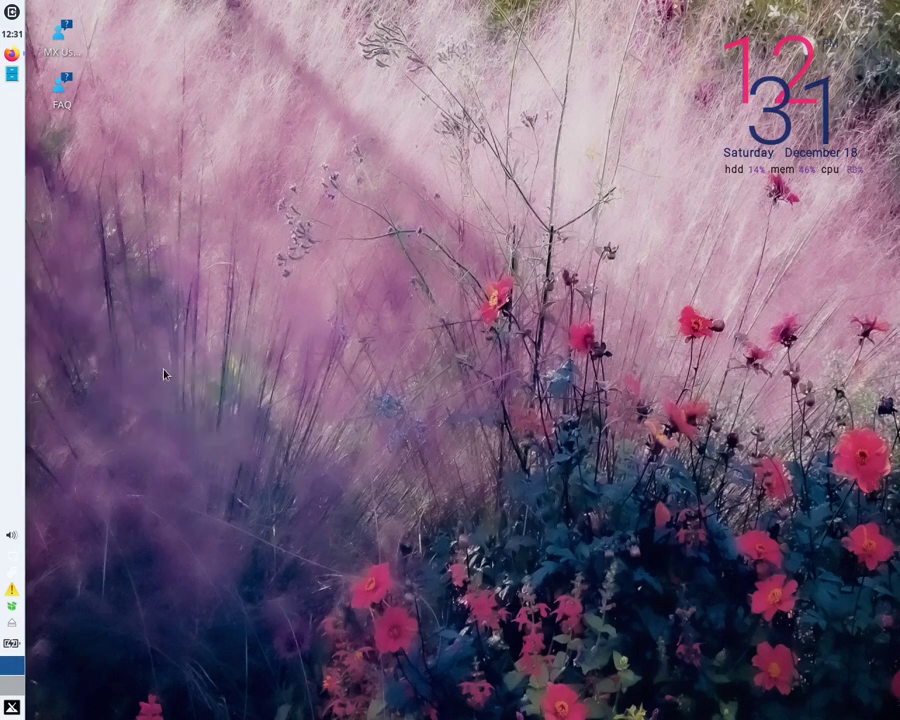
left_click(496, 250)
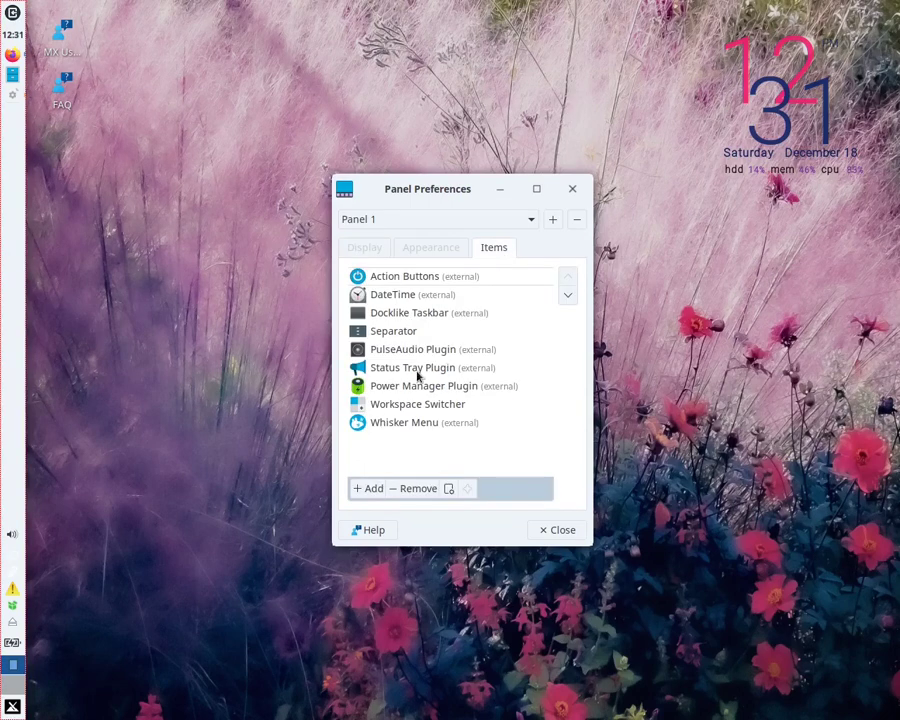
left_click(574, 190)
Open MX Tweak, set the first panel to display horizontally at the bottom, apply the change and close it
key("super")
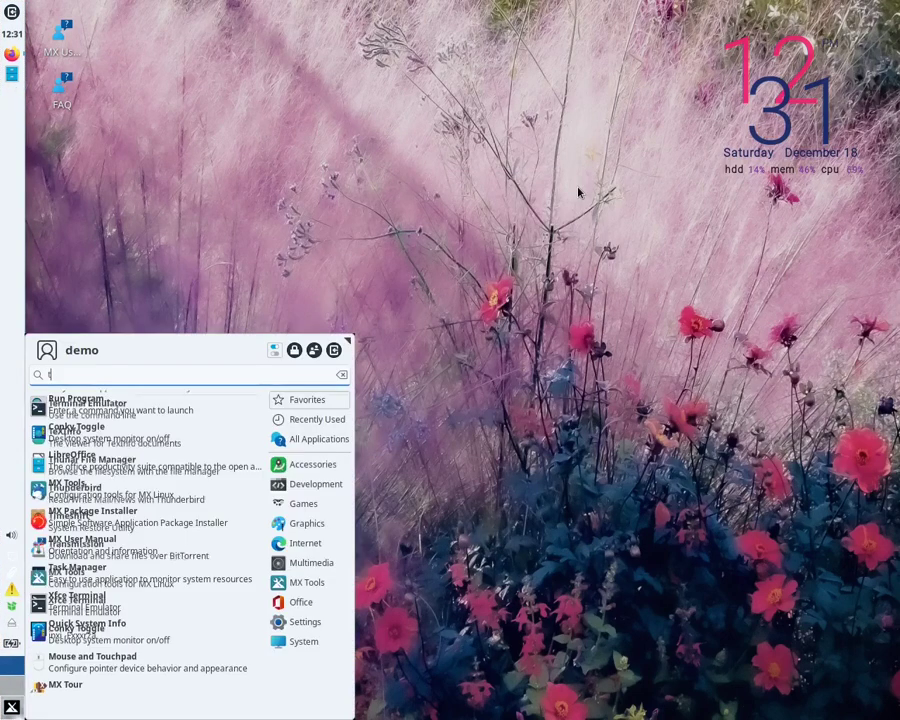
type("tw")
key("Escape")
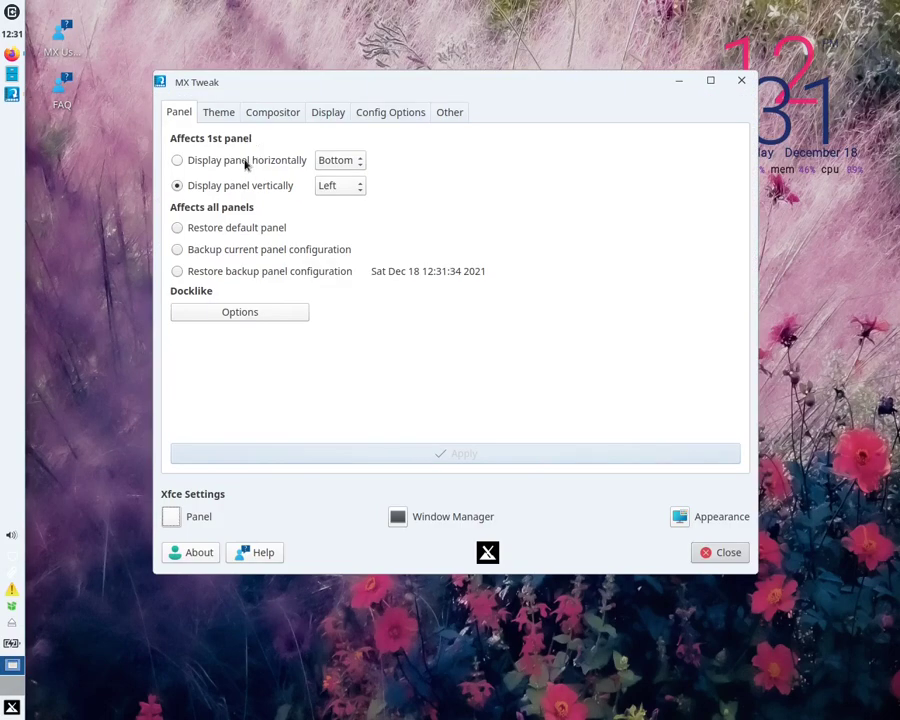
left_click(245, 165)
left_click(344, 454)
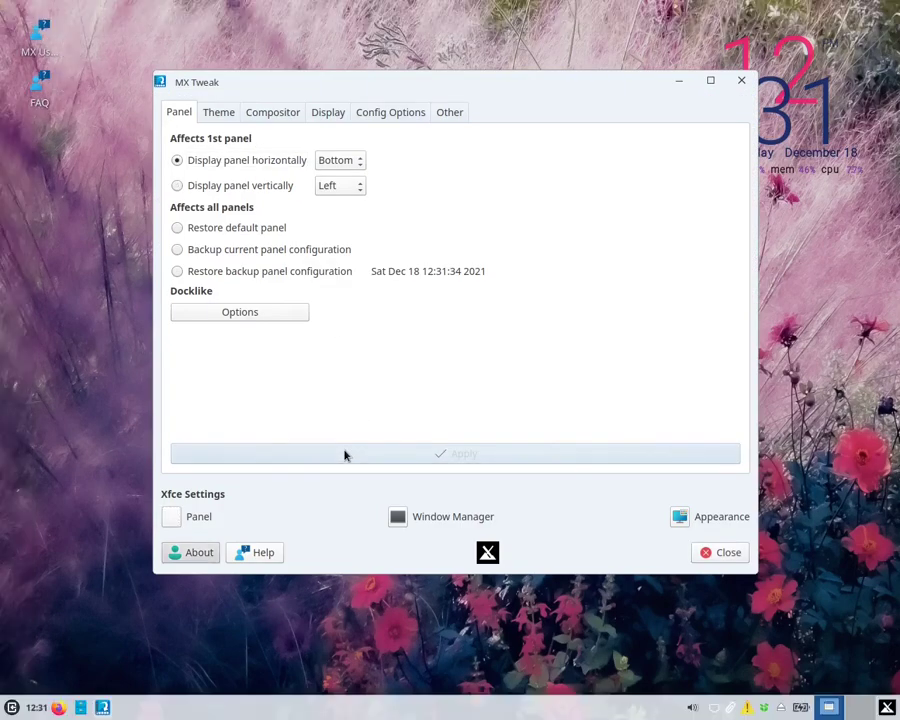
left_click(733, 86)
Set the desktop background folder to Wallpapers inside Pictures and apply the blue Windows 11 wallpaper
right_click(342, 124)
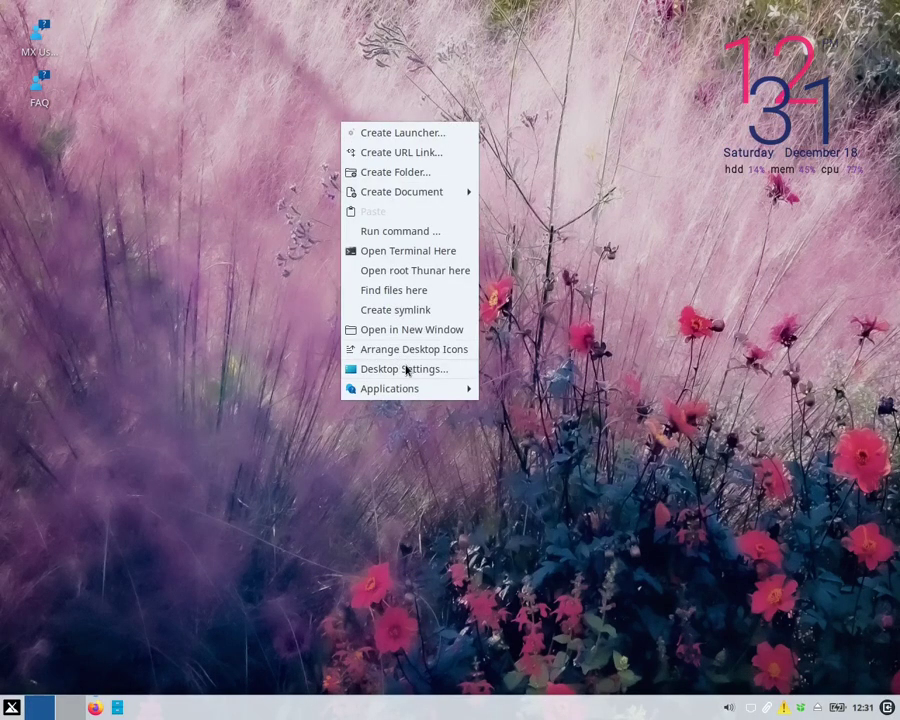
left_click(404, 369)
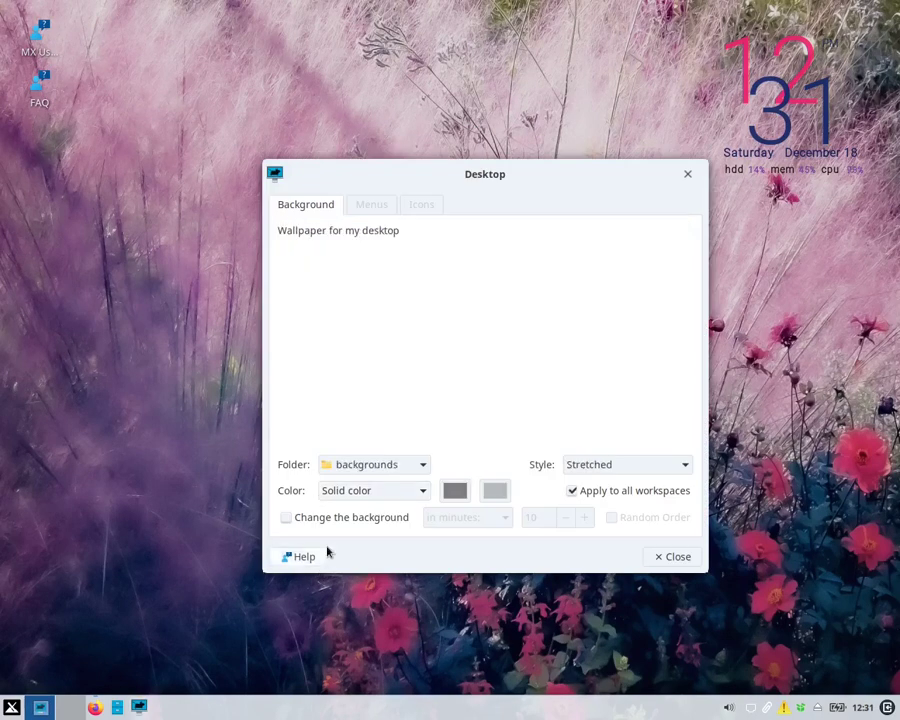
left_click(353, 474)
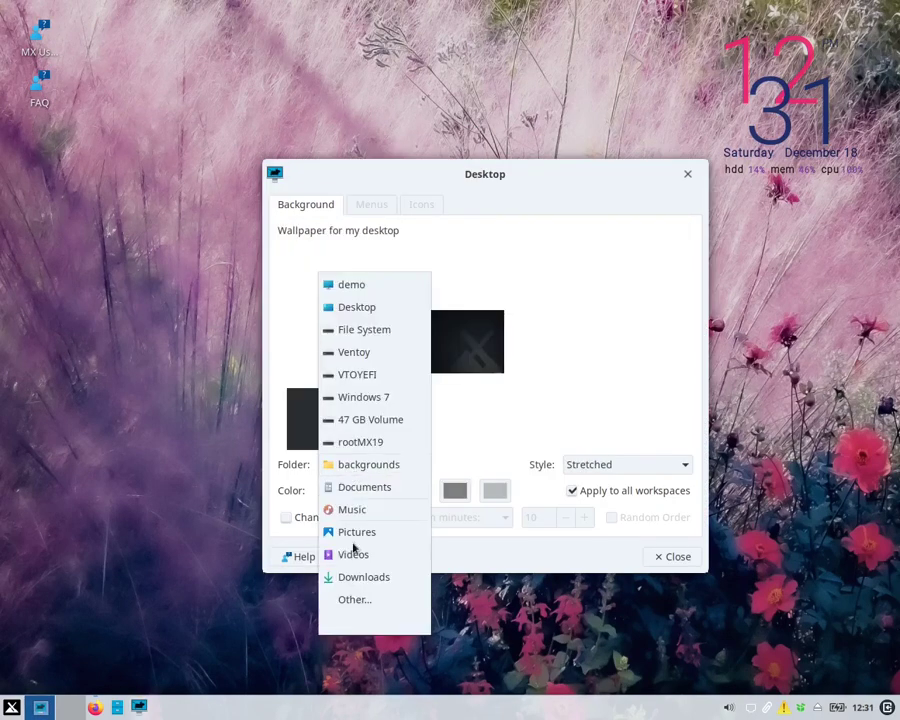
left_click(352, 599)
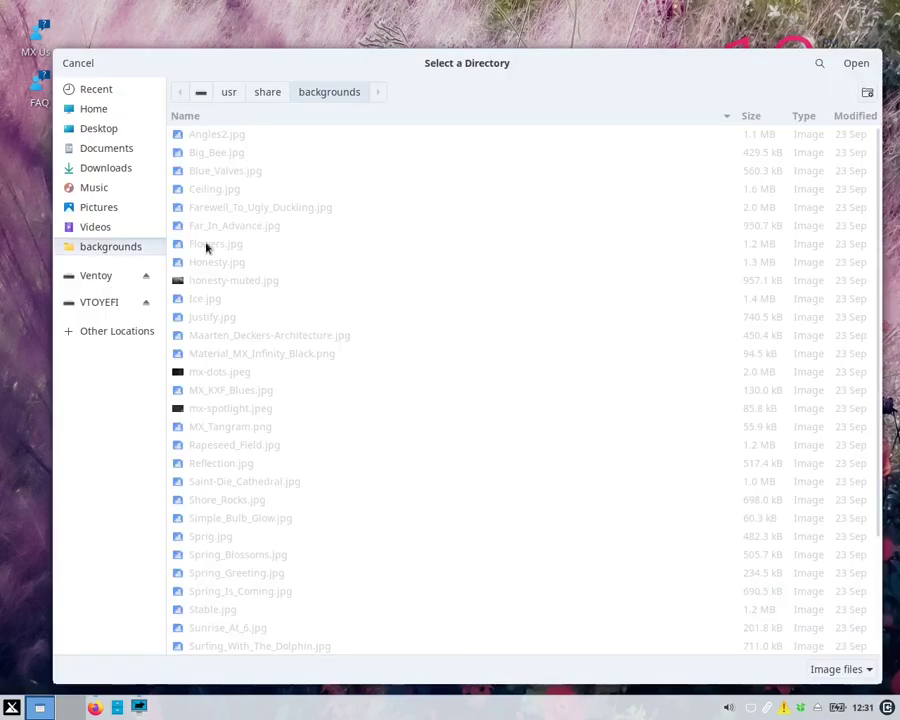
left_click(114, 208)
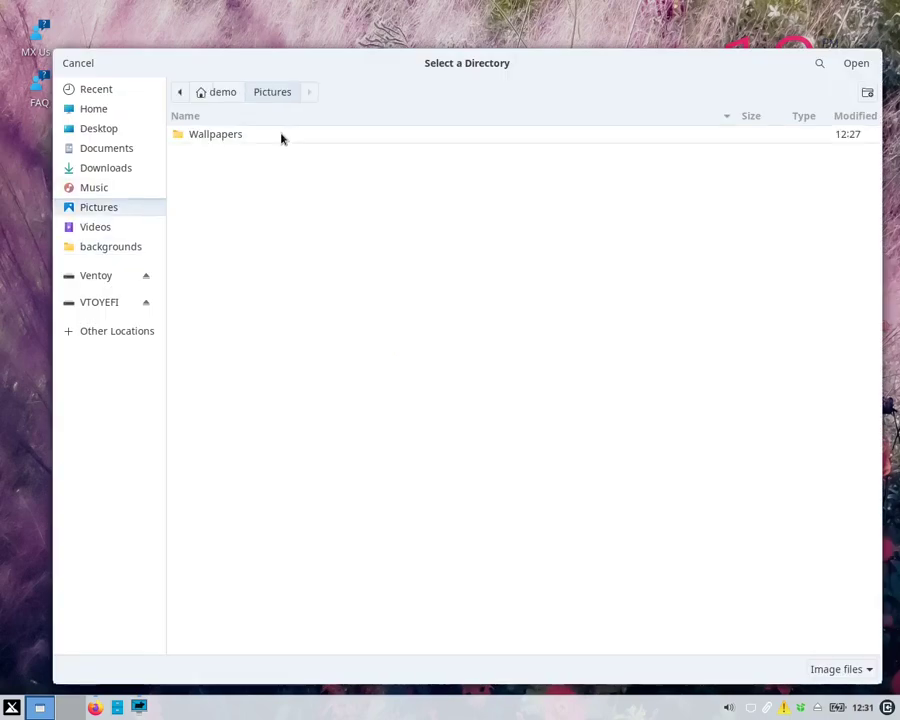
double_click(281, 137)
left_click_drag(281, 139, 850, 64)
left_click(870, 65)
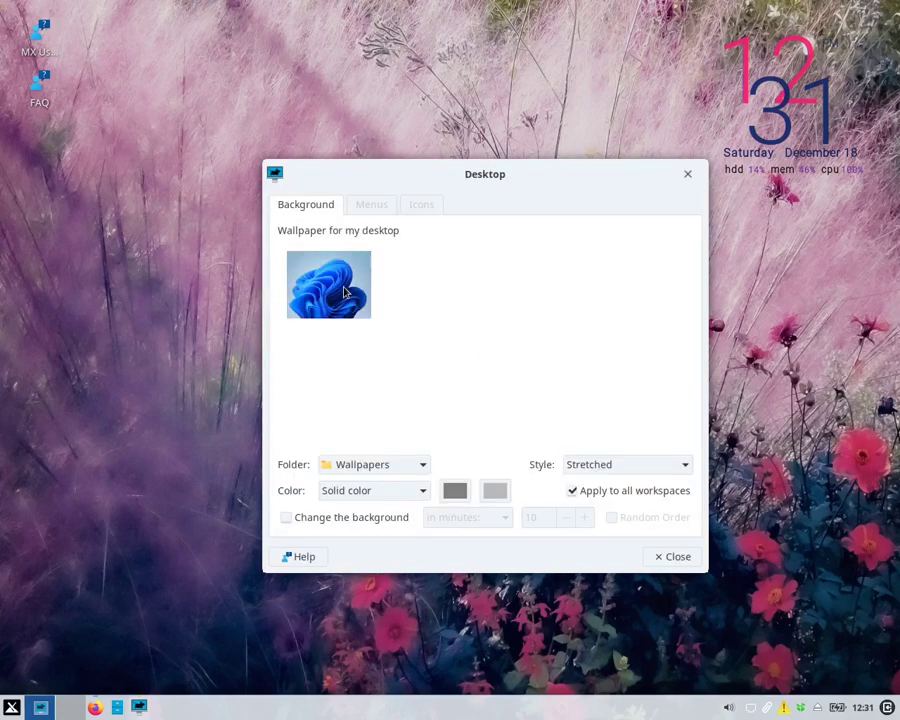
left_click(350, 292)
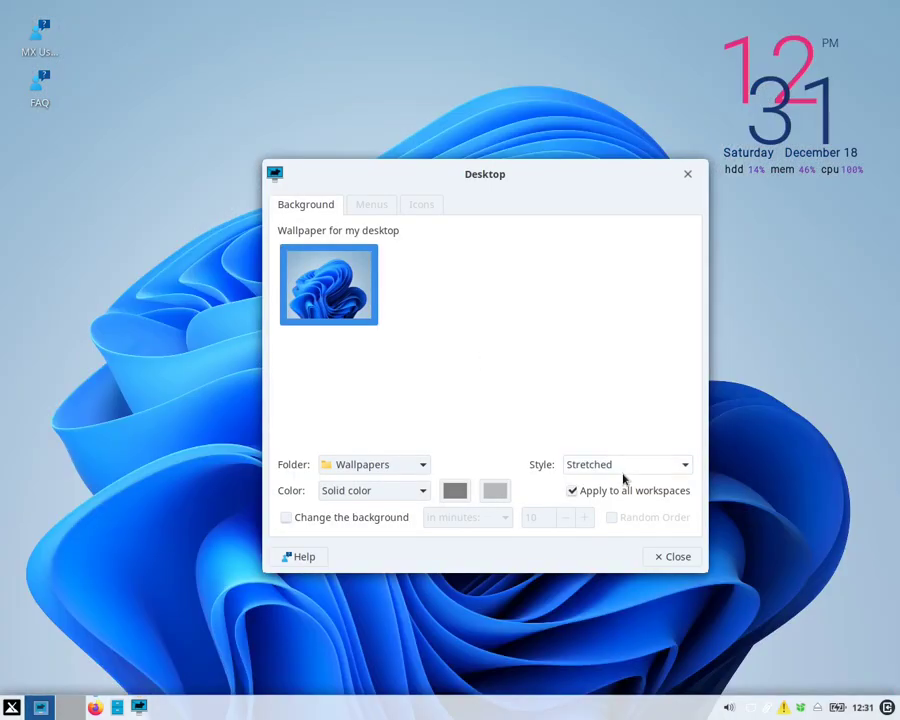
Select the Stretched style for the desktop wallpaper and close the desktop background settings
left_click(618, 472)
left_click(617, 508)
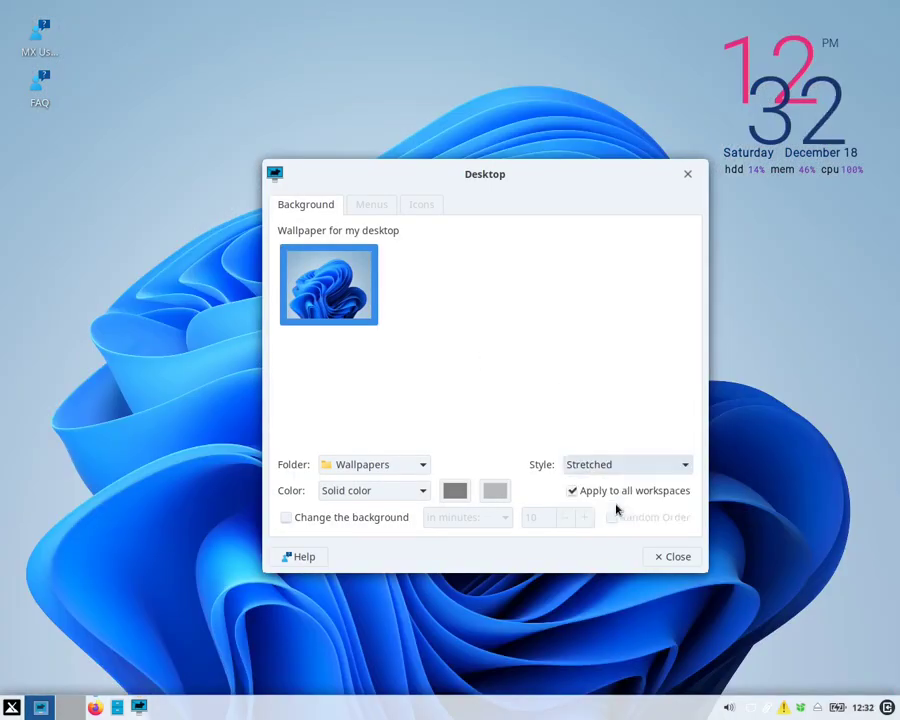
left_click(680, 177)
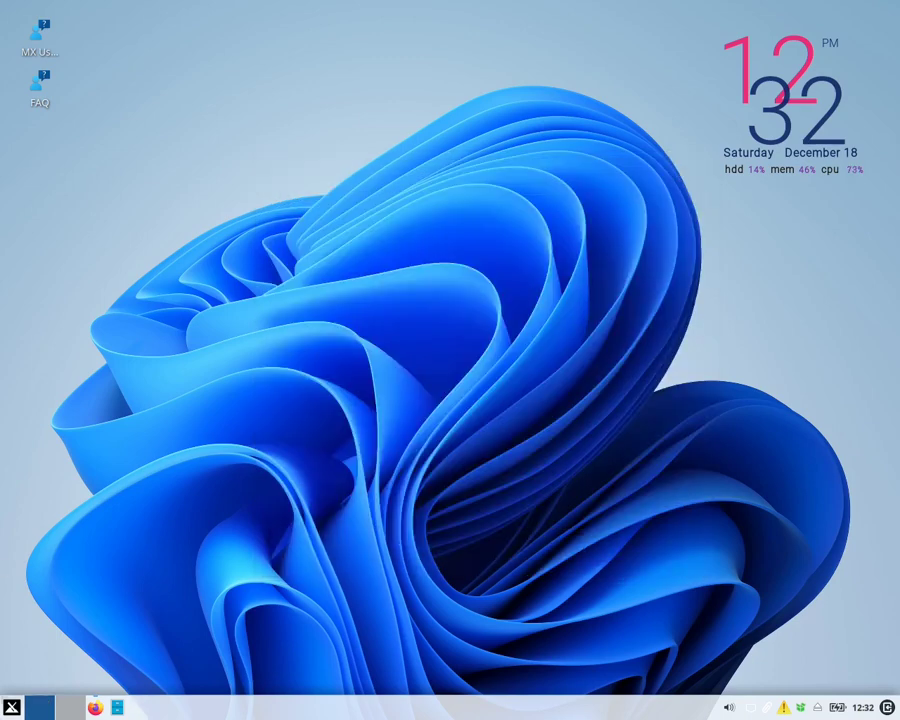
Open the settings manager, filter the settings by "n" and open the Notifications settings
key("super")
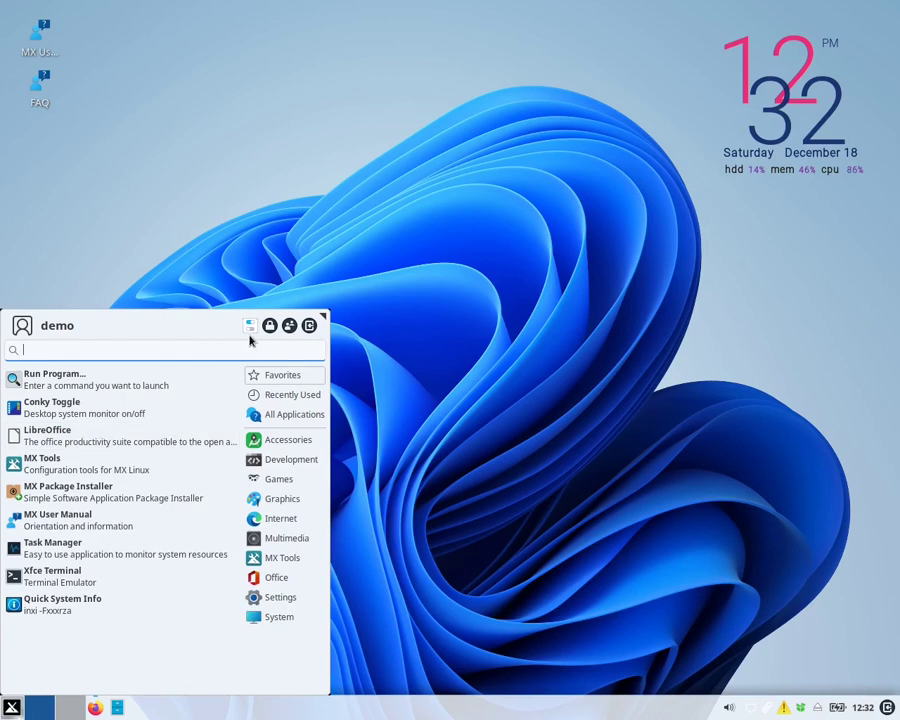
key("Escape")
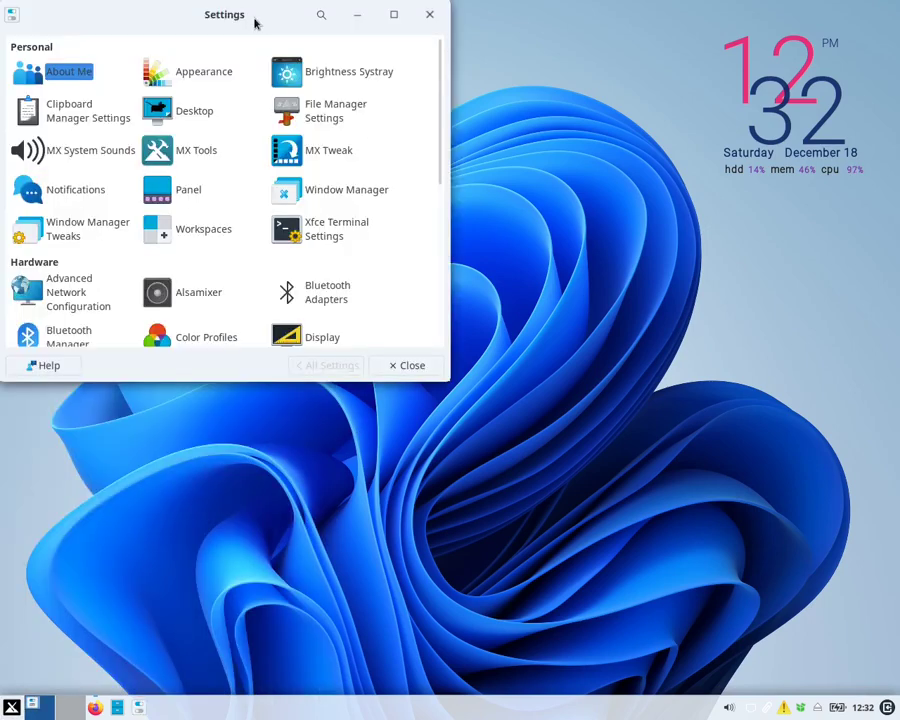
left_click_drag(244, 10, 418, 120)
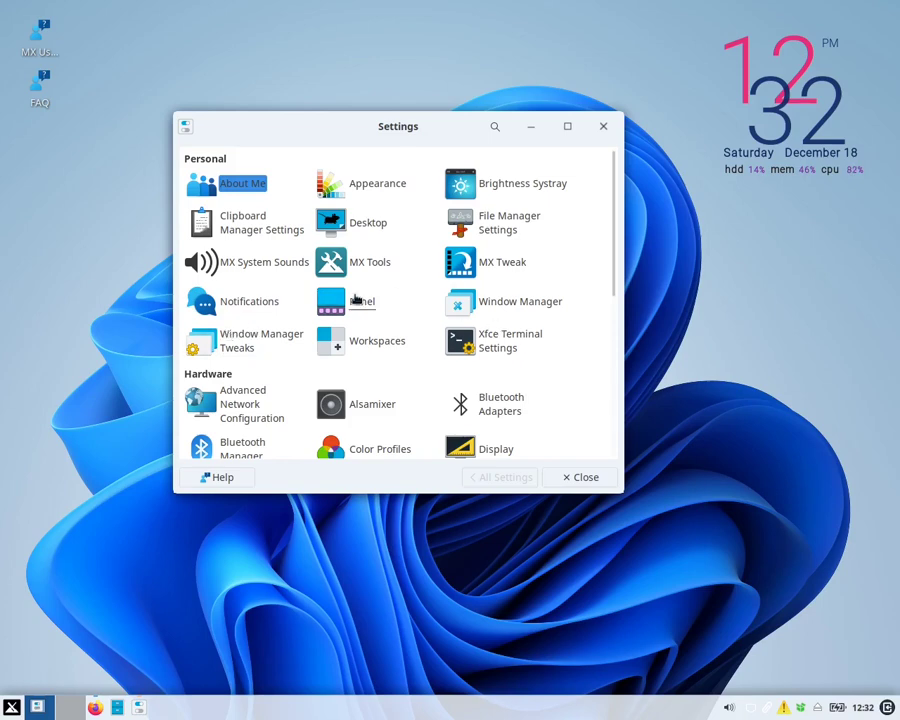
scroll(355, 300, "down", 3)
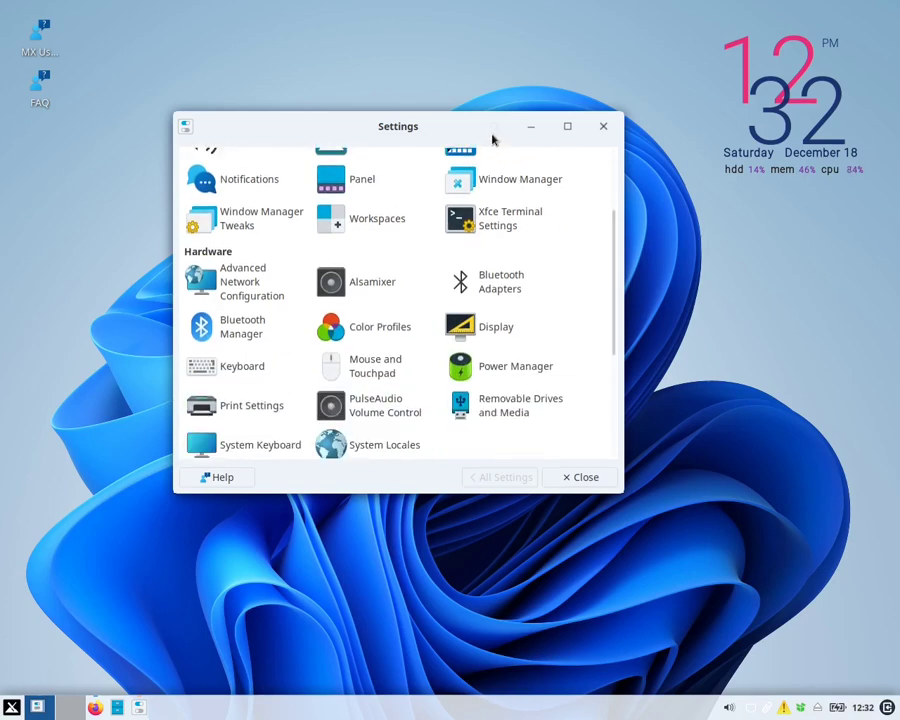
type("n")
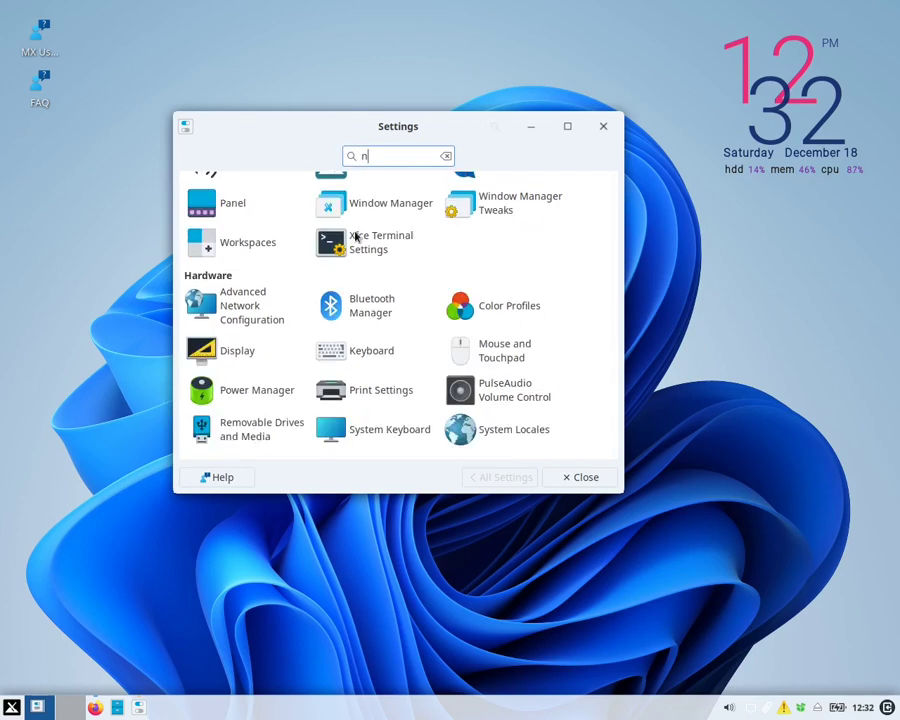
scroll(355, 237, "up", 3)
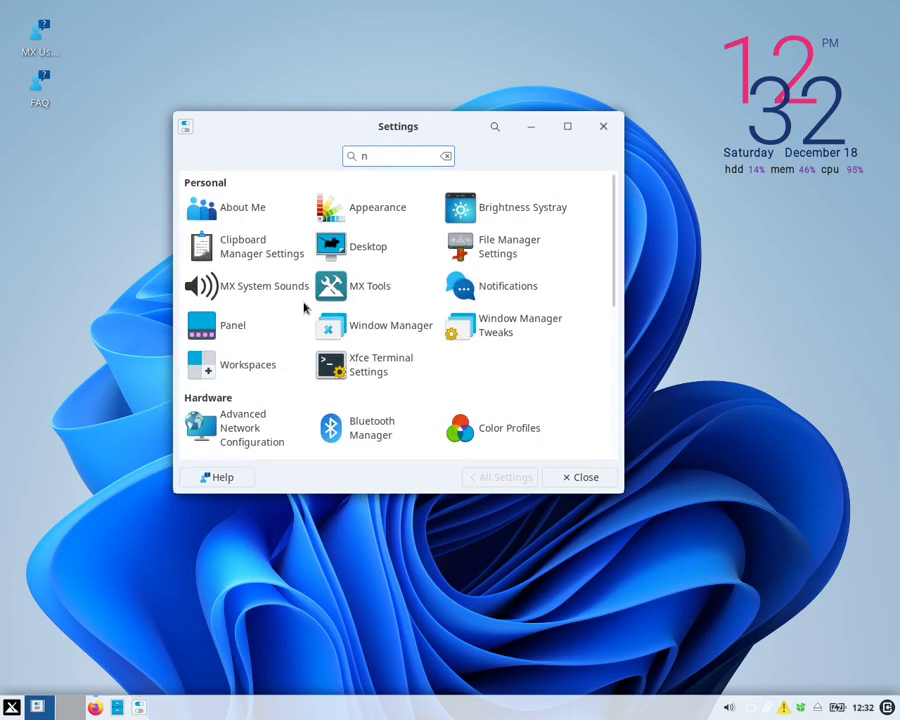
left_click(480, 287)
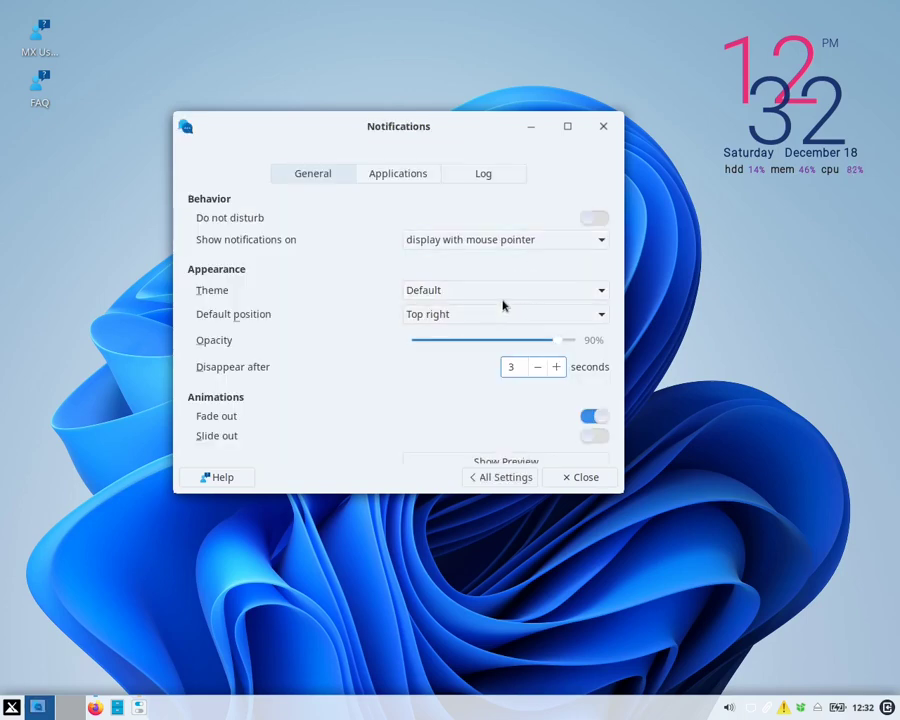
Set the default notification position to Bottom right and show a notification preview
left_click(498, 314)
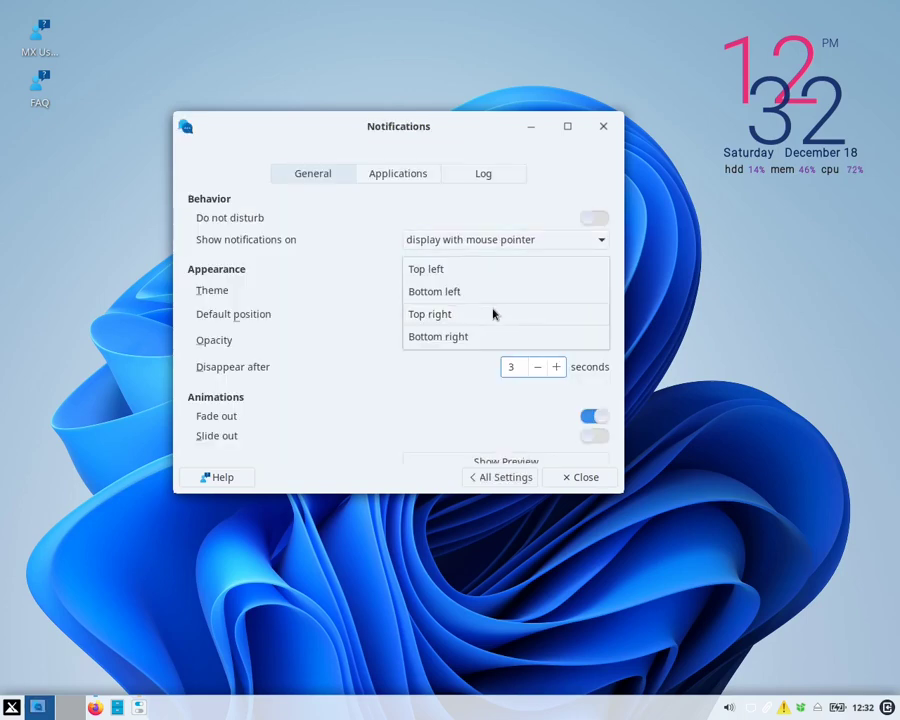
left_click(484, 338)
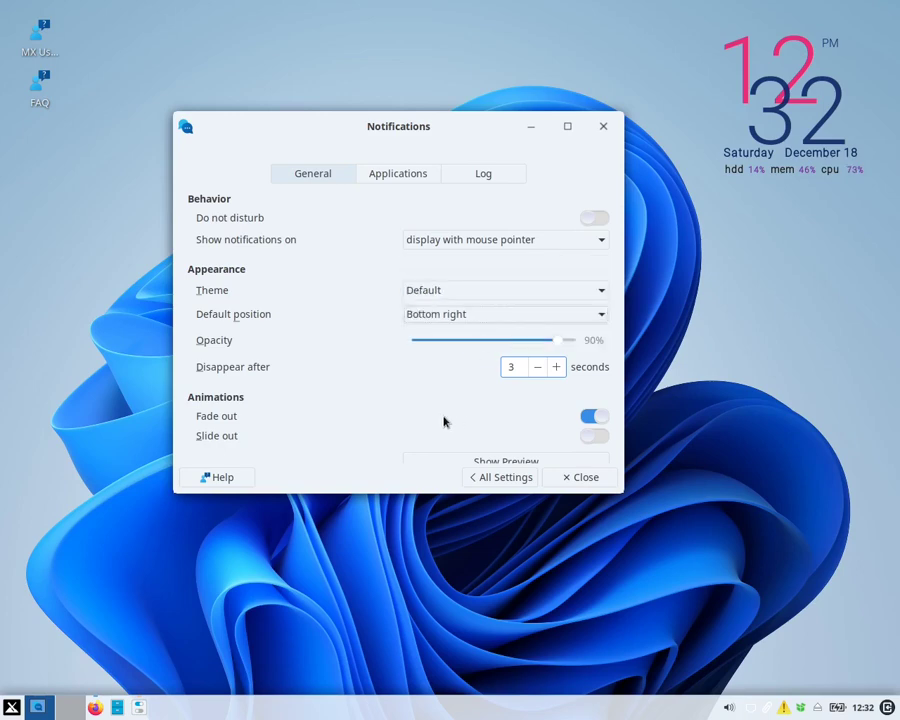
left_click(482, 459)
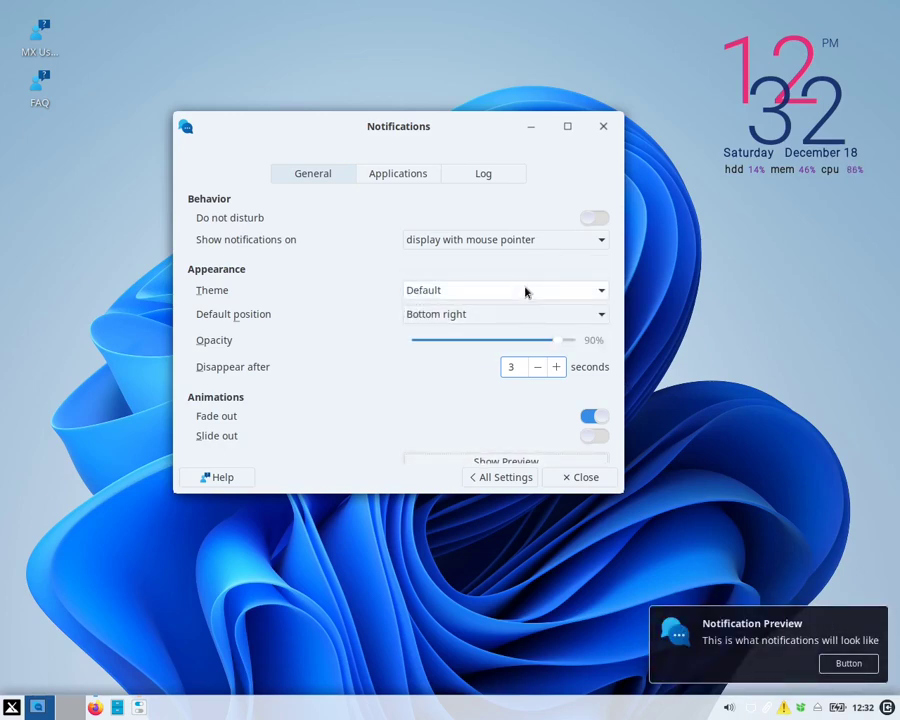
Set the notification theme to Bright after trying Greybird-mx, and preview it with the Slide out animation enabled before returning to all settings
left_click(477, 292)
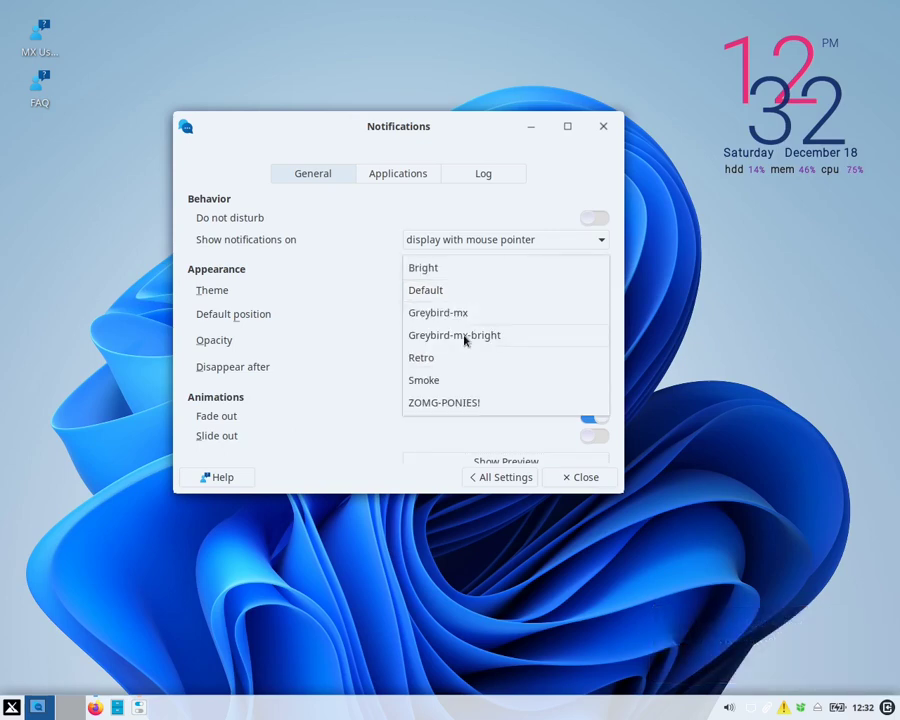
left_click(460, 312)
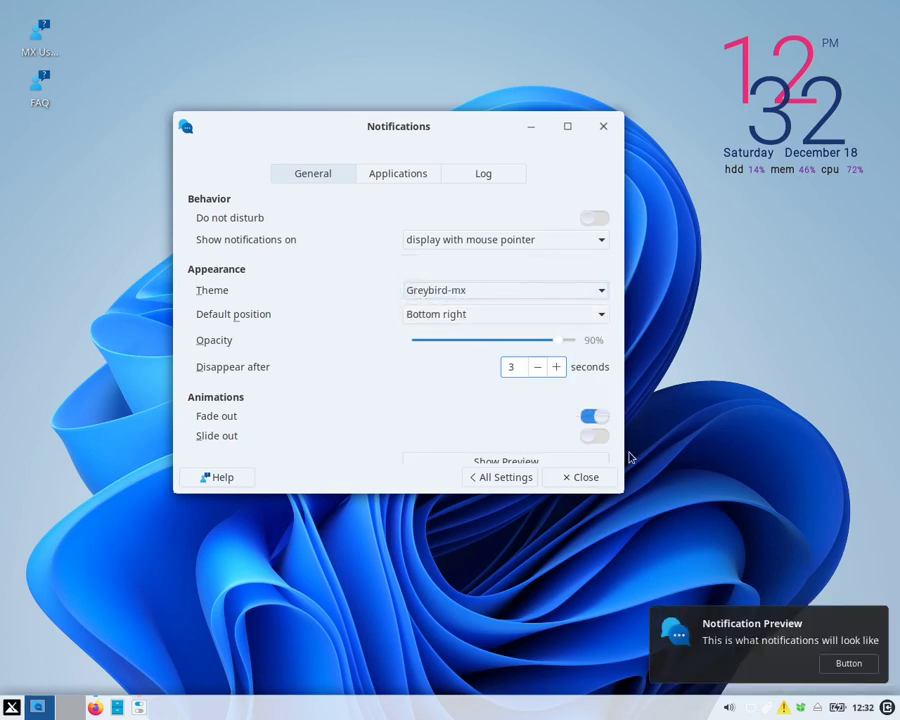
left_click(505, 292)
left_click(468, 241)
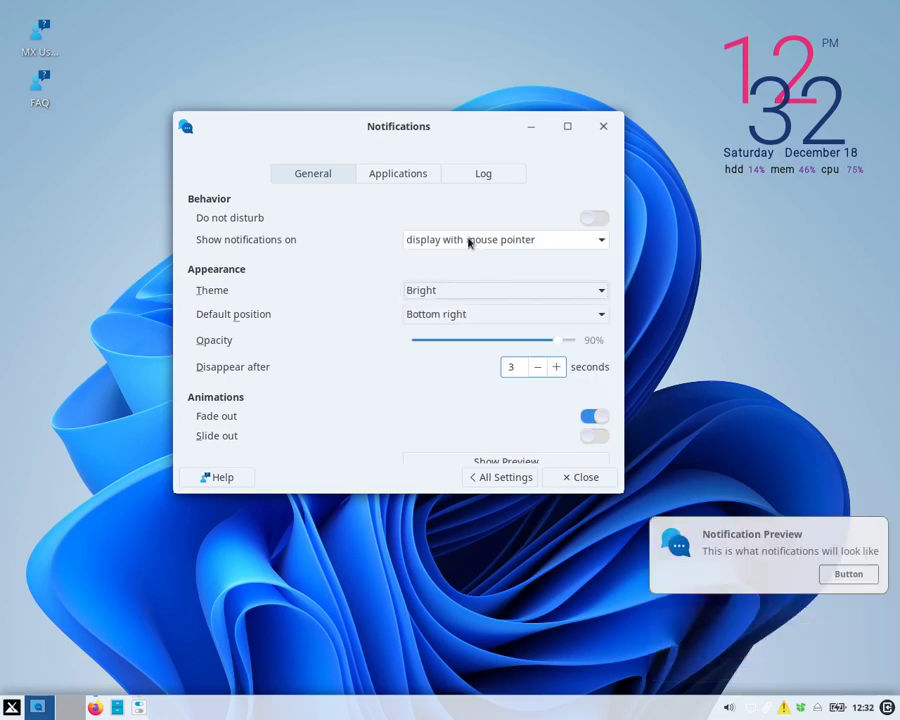
left_click(471, 290)
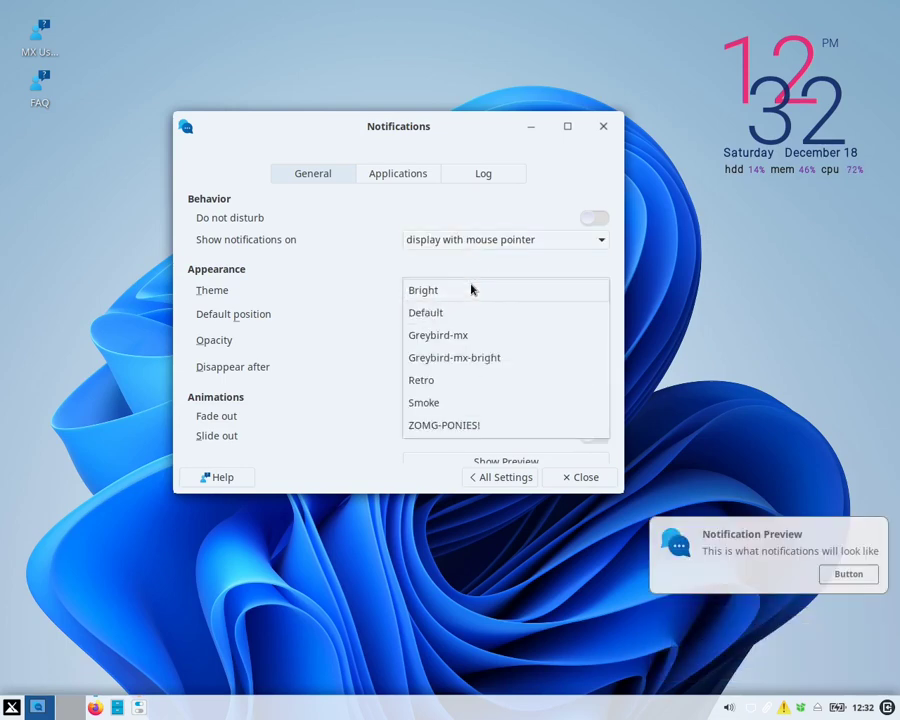
left_click(472, 289)
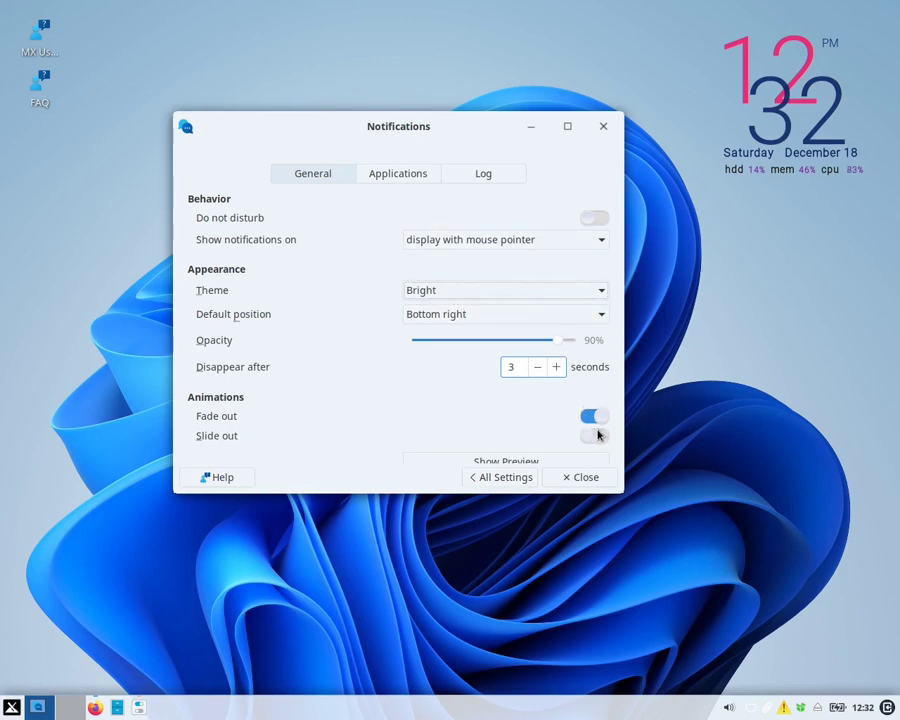
left_click(509, 461)
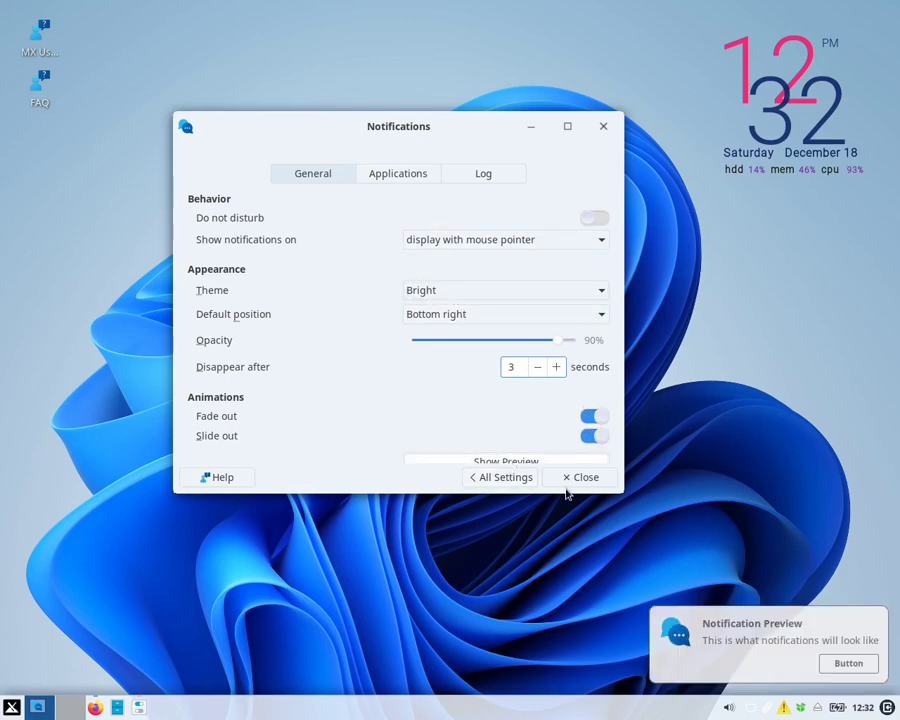
left_click(485, 478)
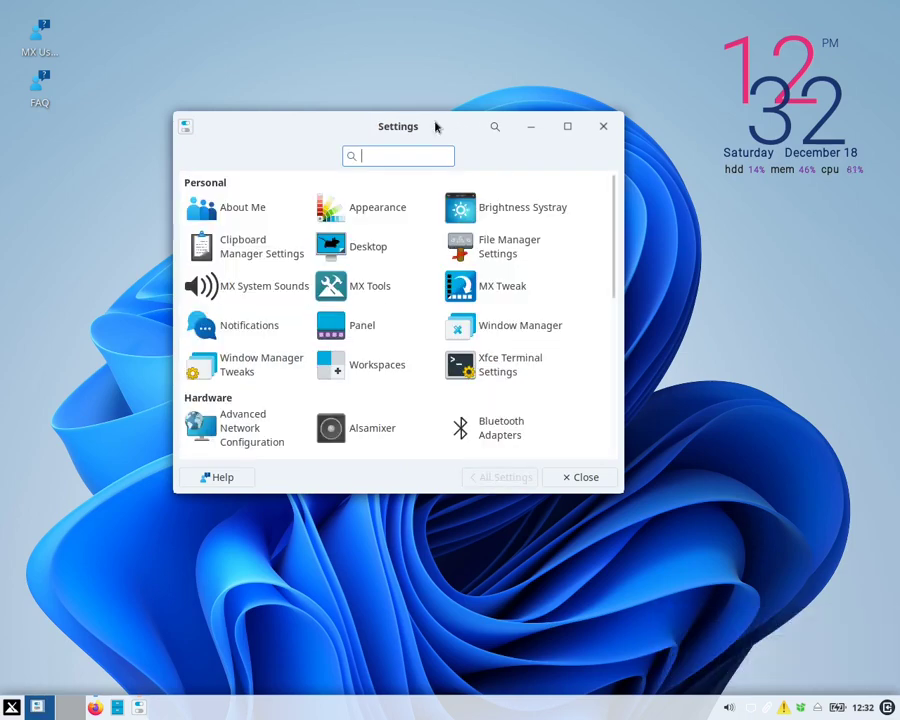
Set the mouse cursor theme to DMZ (White) in the Mouse and Touchpad settings and return to all settings
left_click_drag(430, 126, 420, 210)
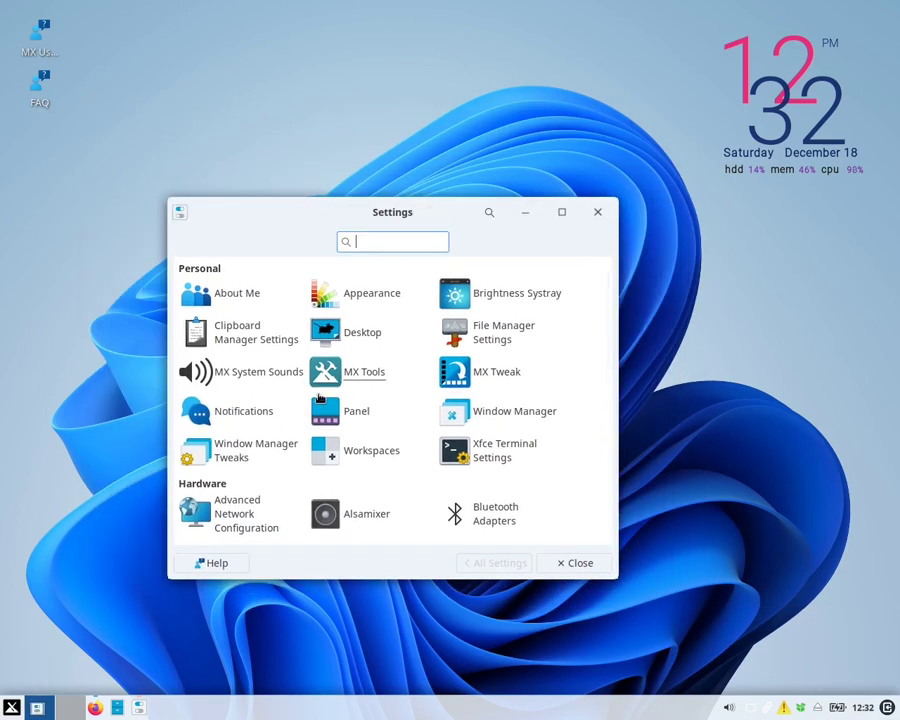
scroll(318, 401, "down", 4)
left_click(320, 402)
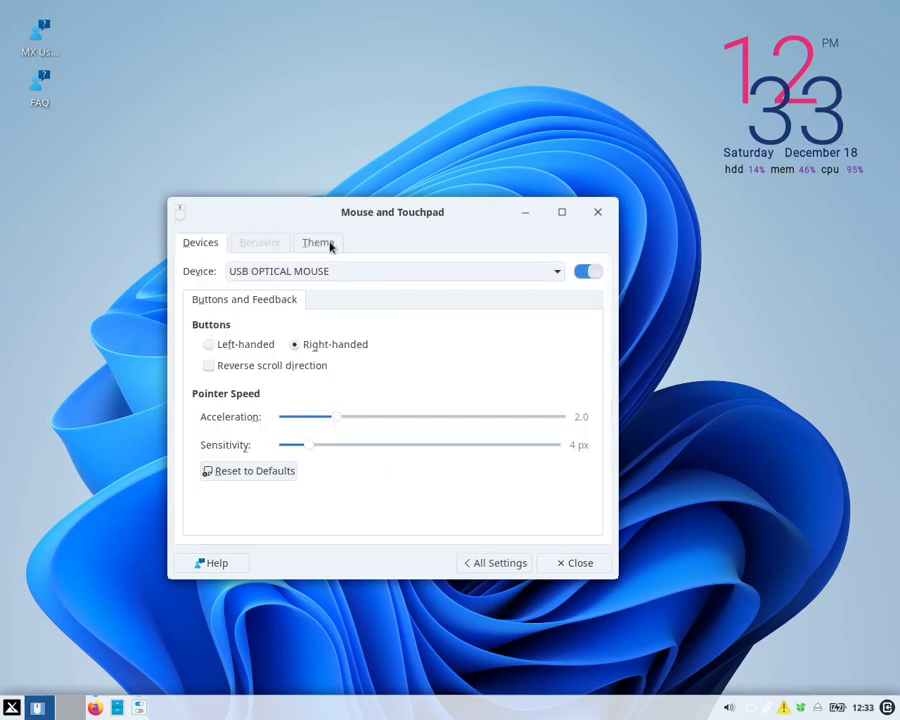
left_click(320, 243)
left_click(261, 332)
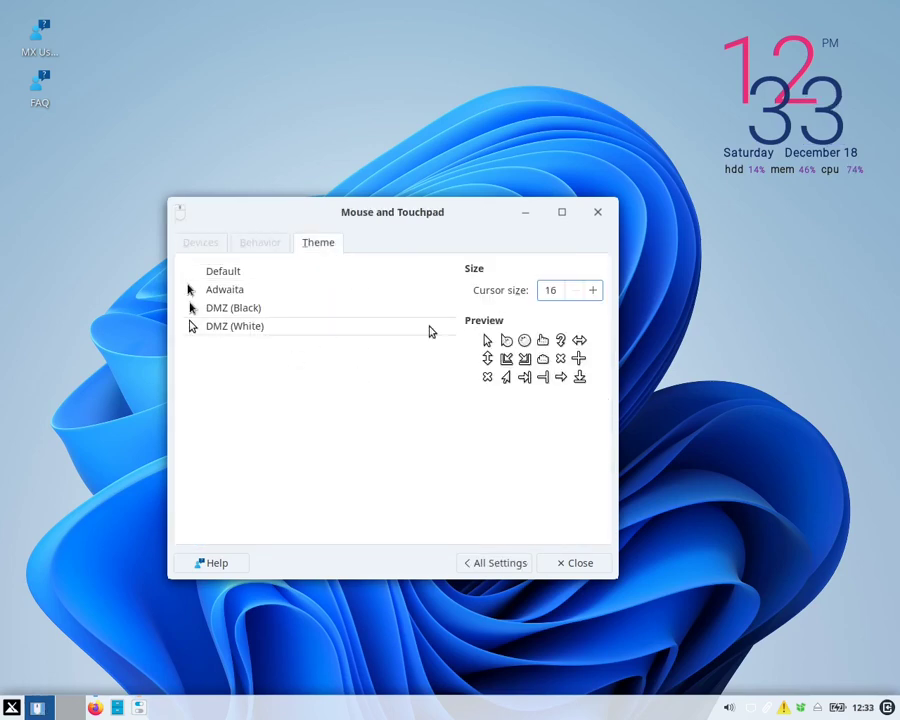
left_click(490, 562)
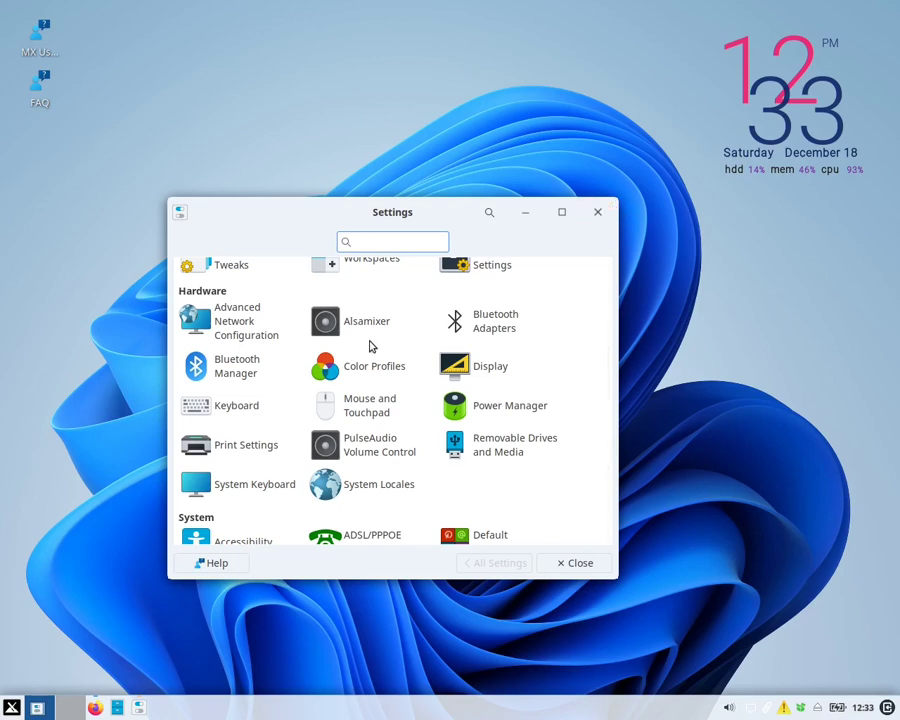
Open the Panel settings and set the row size of Panel 1 to 39 pixels
scroll(367, 347, "up", 4)
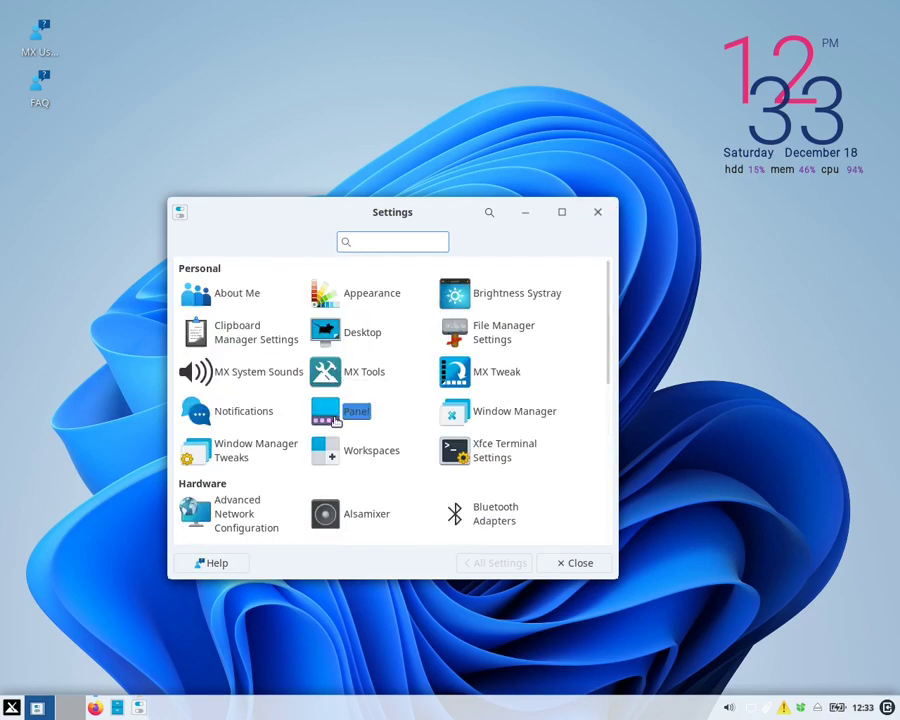
left_click(337, 422)
left_click_drag(320, 218, 476, 166)
left_click(428, 219)
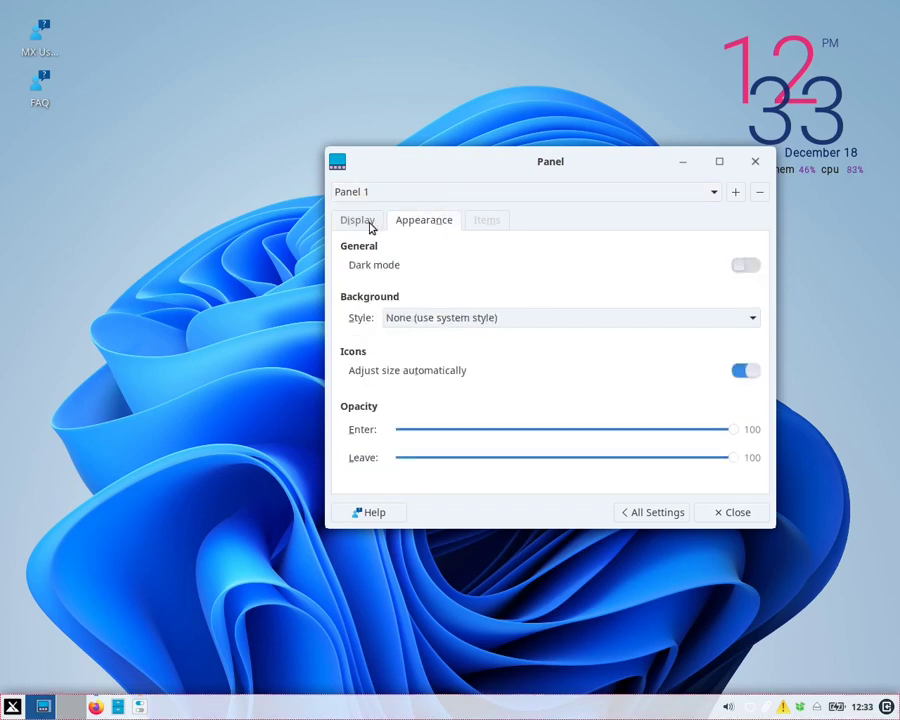
left_click(367, 226)
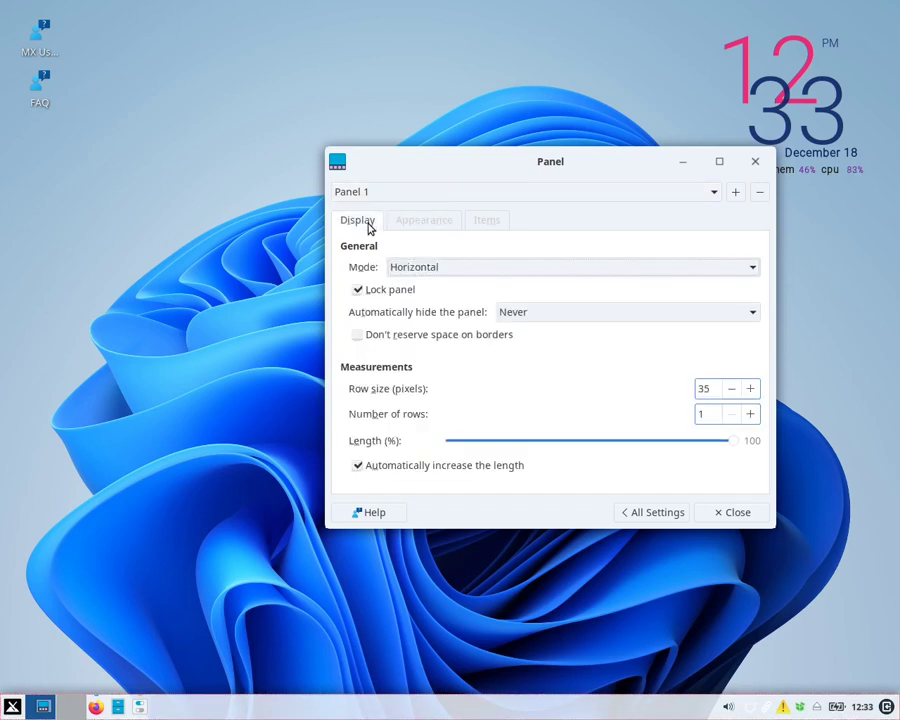
left_click(751, 390)
left_click(751, 390)
left_click(751, 390)
left_click(751, 390)
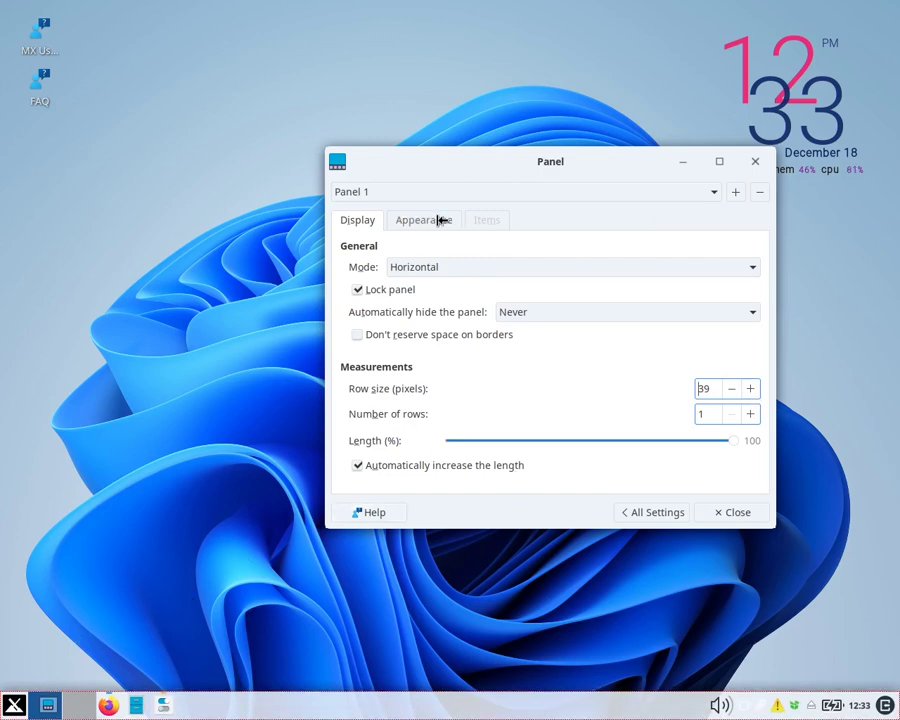
Add a Launcher, a Separator and a Weather Update item to Panel 1
left_click(440, 221)
left_click(474, 223)
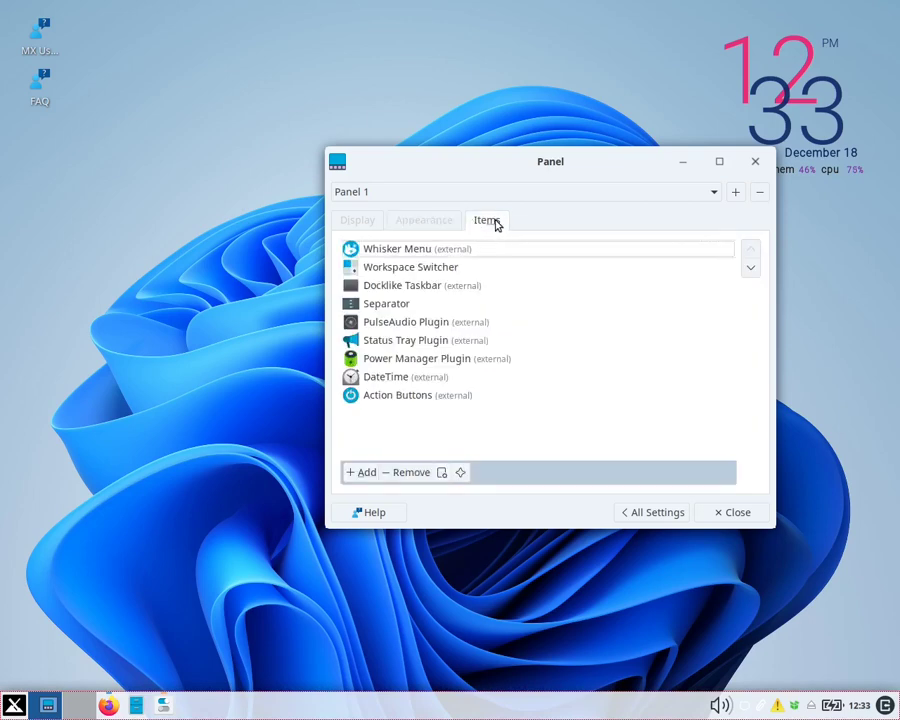
left_click(367, 472)
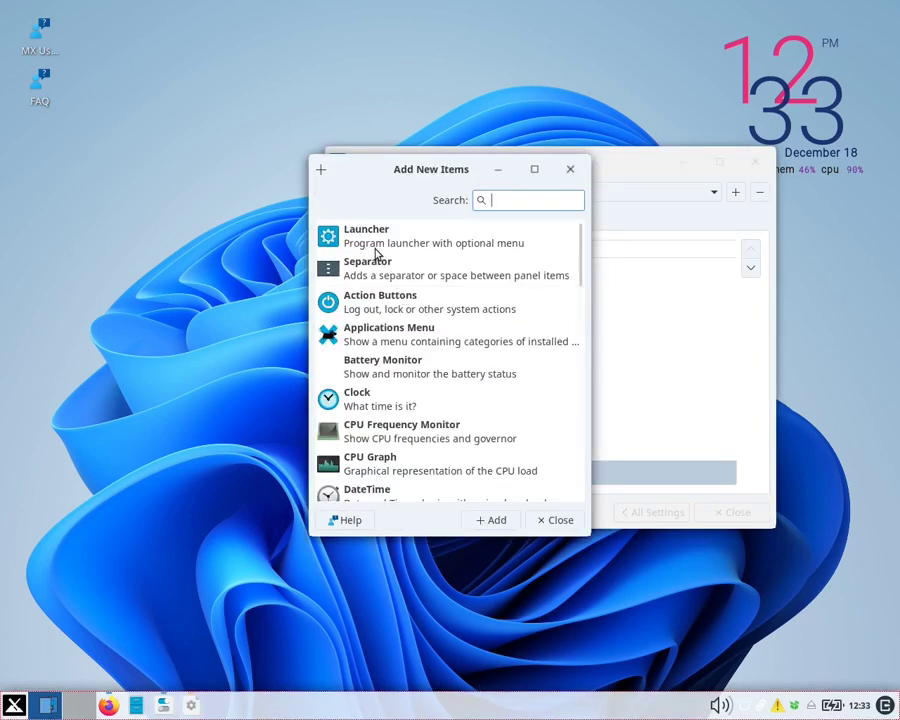
left_click(490, 523)
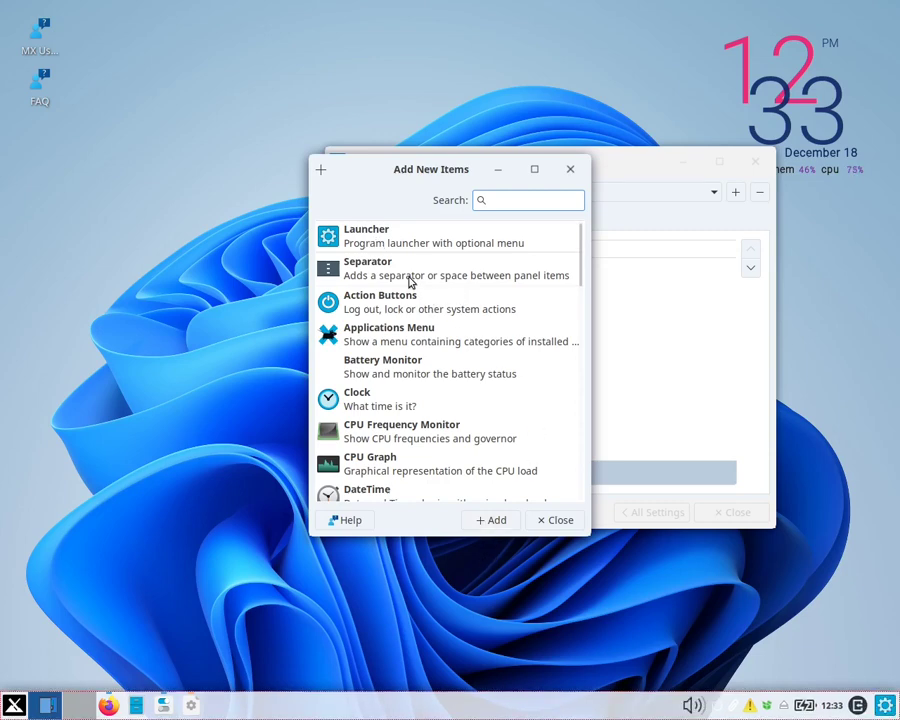
left_click(484, 524)
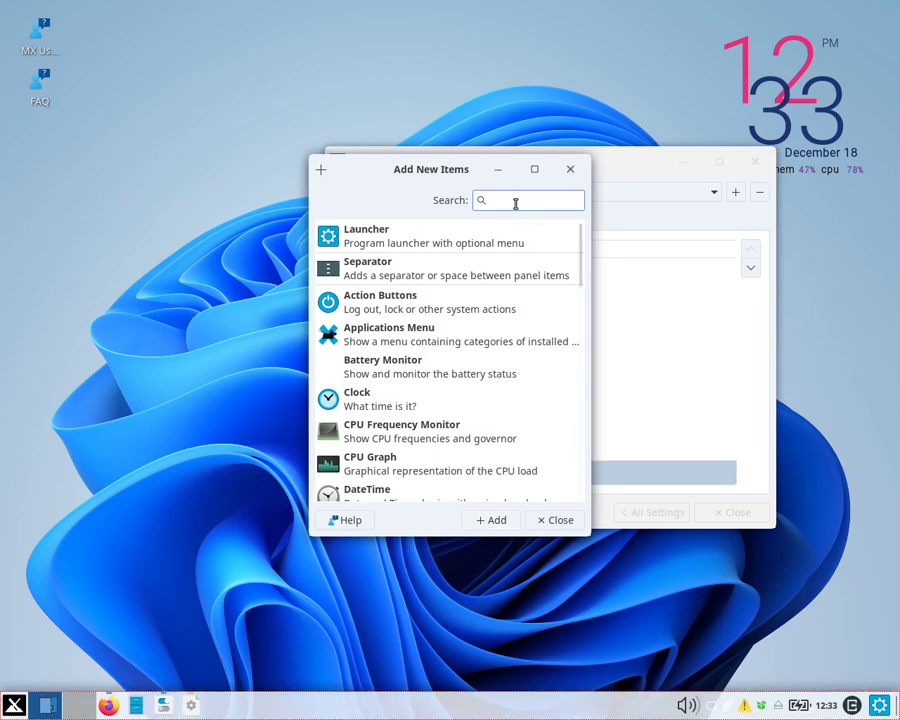
type("we")
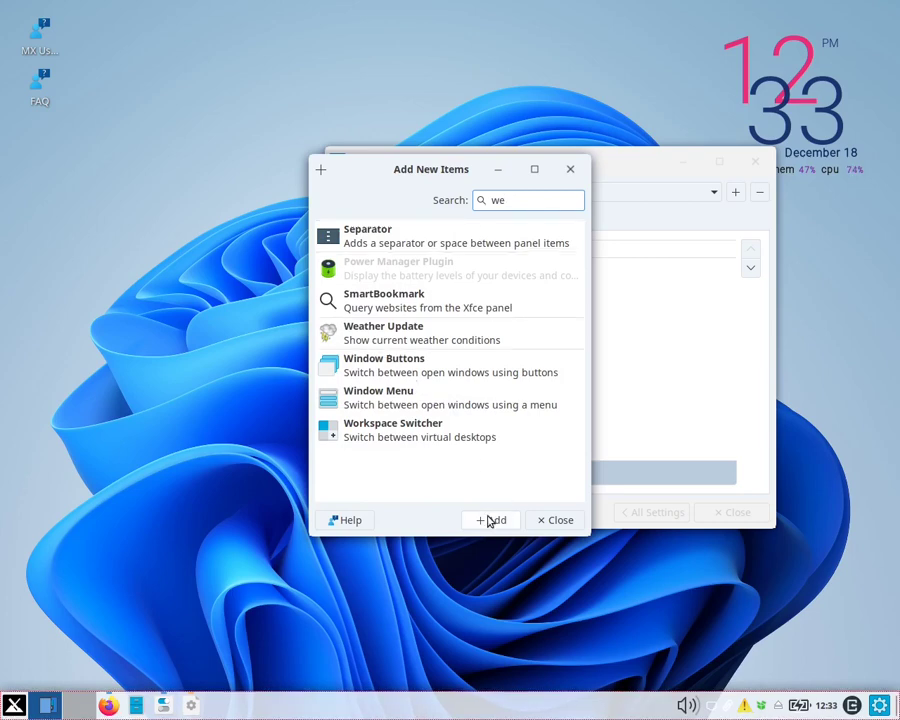
left_click(568, 170)
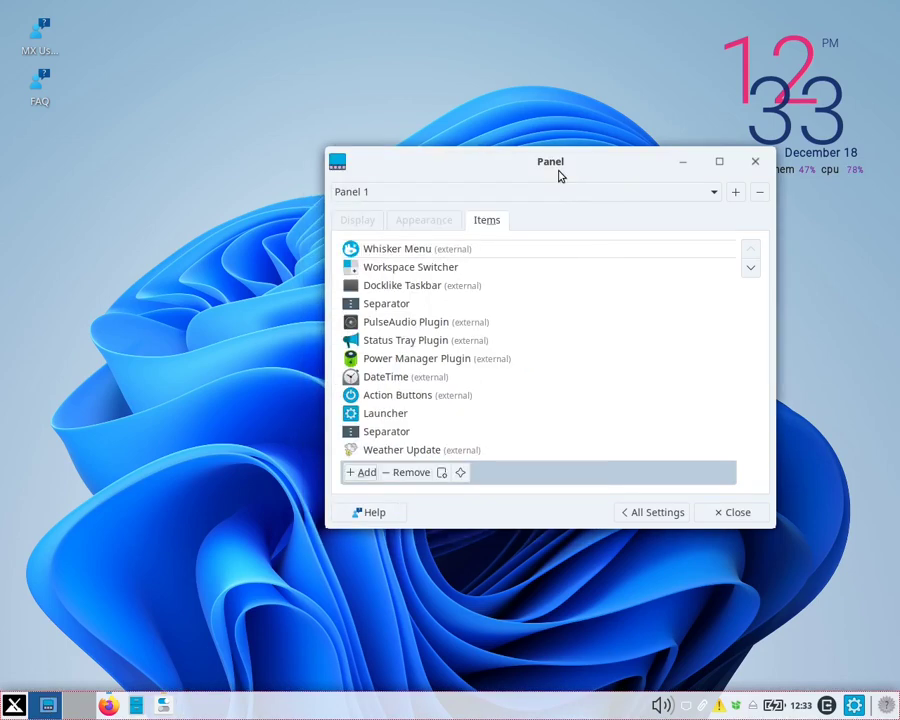
Remove the Action Buttons and Workspace Switcher items from Panel 1
left_click_drag(532, 161, 437, 160)
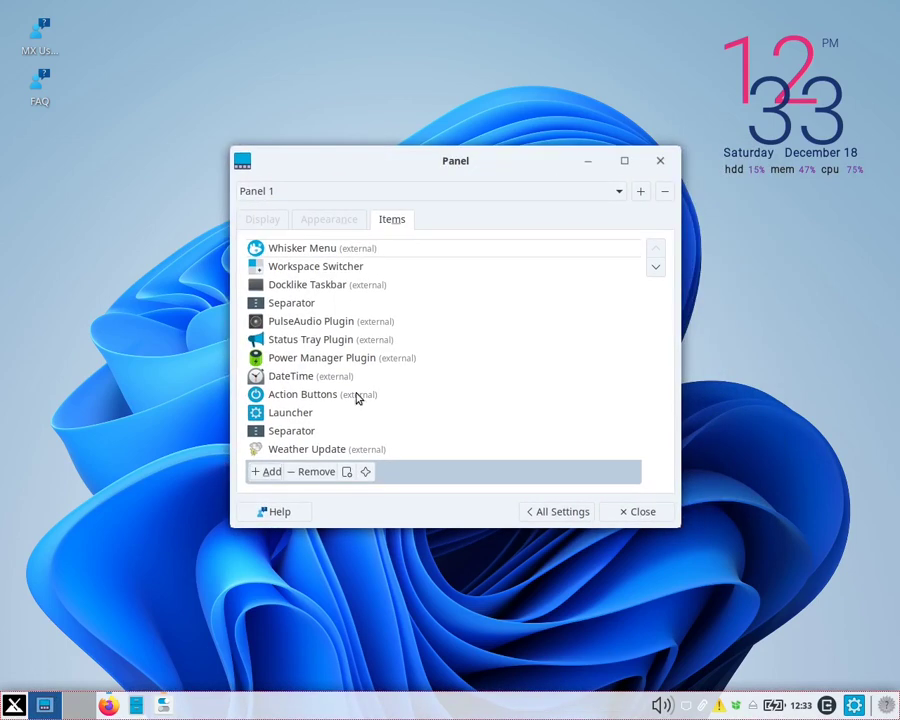
left_click(297, 400)
left_click(337, 473)
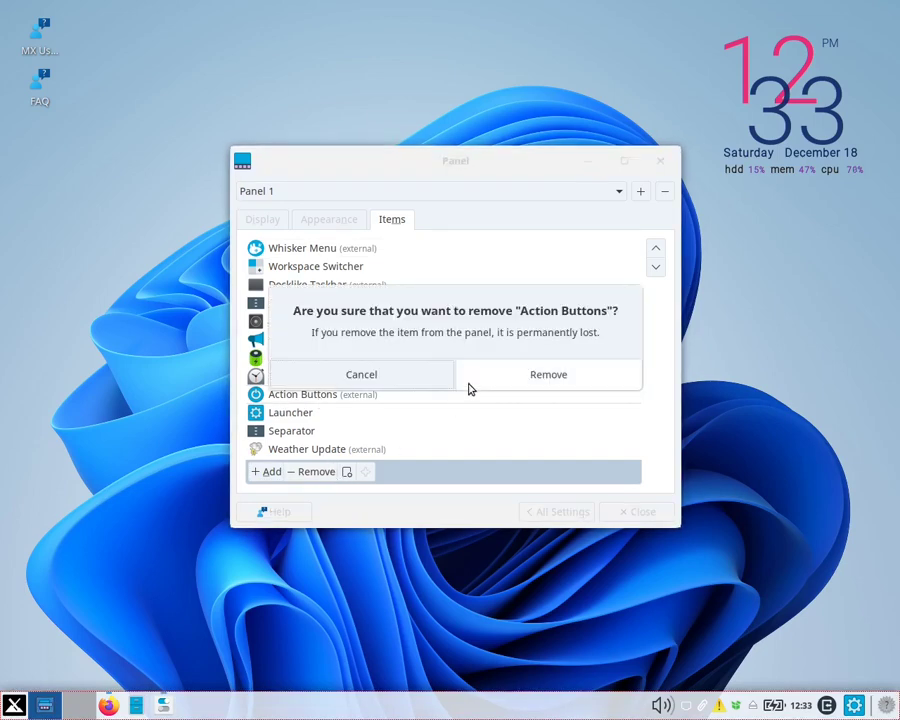
left_click(481, 380)
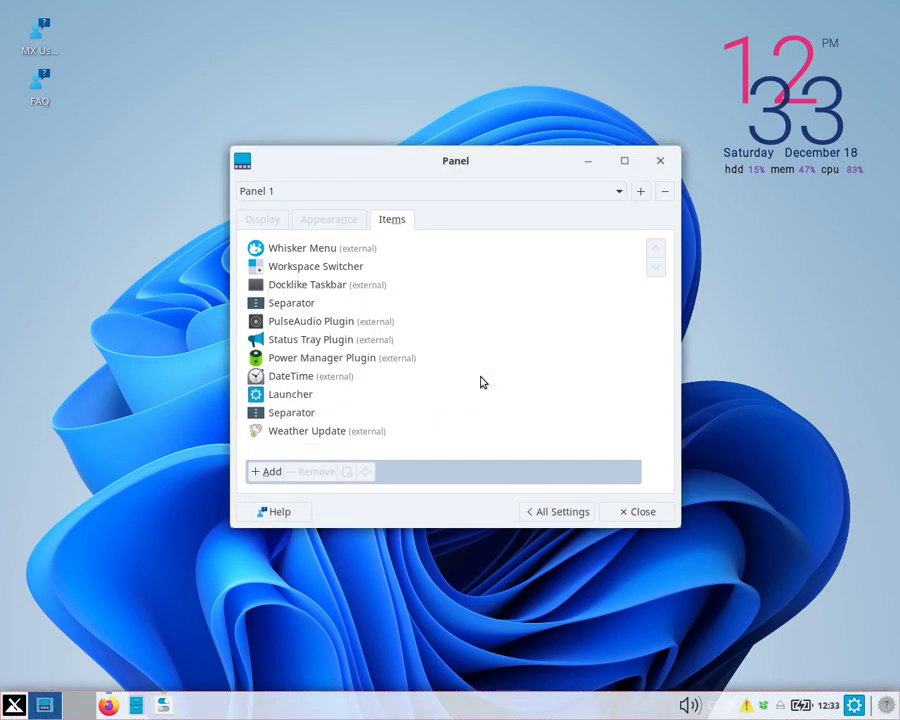
left_click(310, 268)
left_click(311, 473)
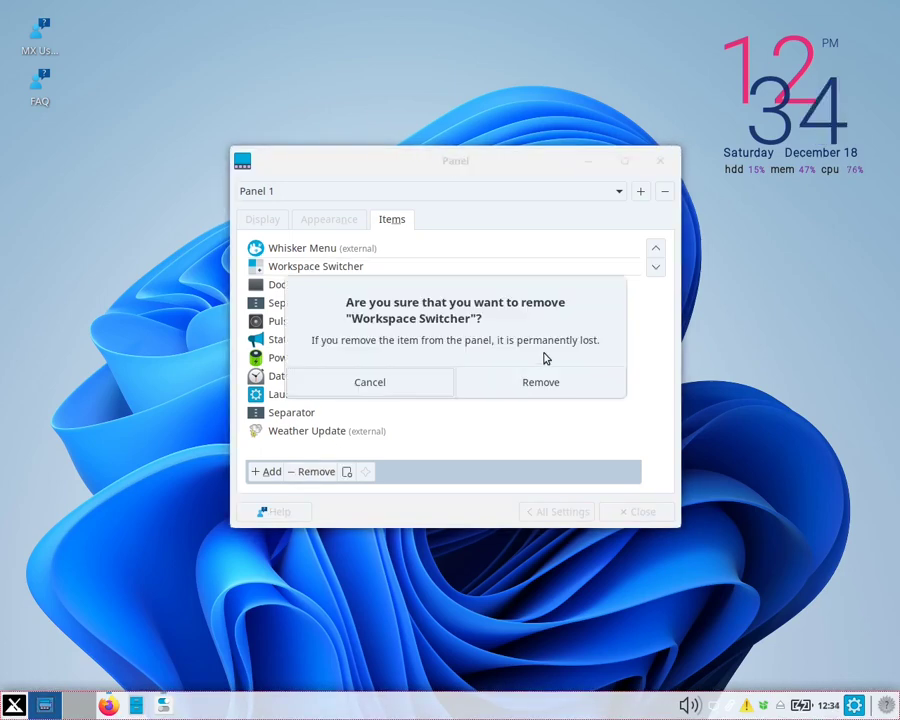
left_click(530, 380)
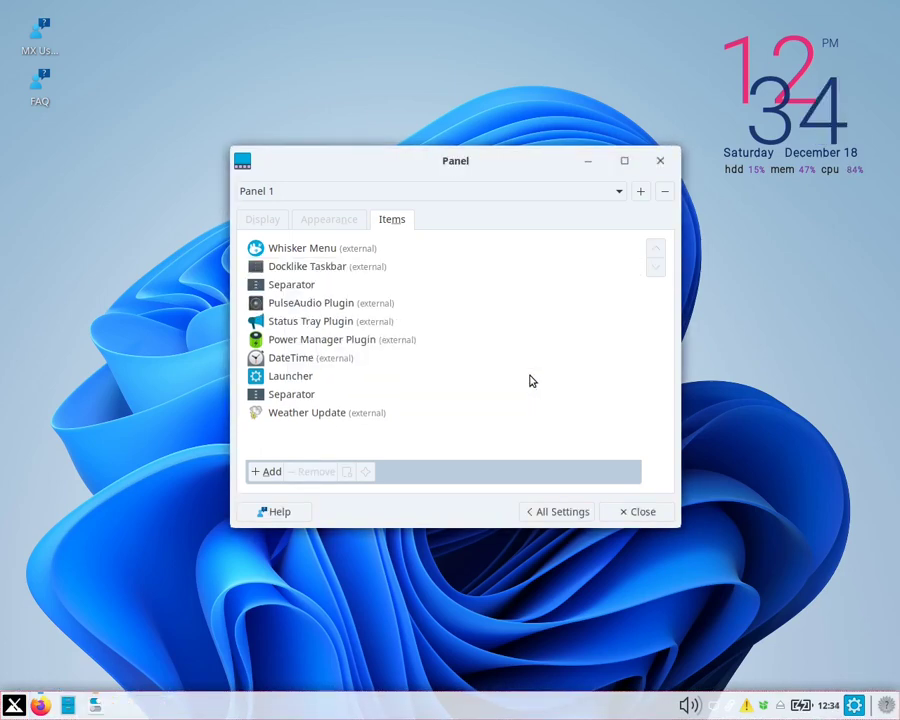
Move the Separator after Docklike Taskbar to the start of Panel 1, and give the Separator before Weather Update the Transparent style with Expand enabled
left_click(303, 287)
double_click(655, 252)
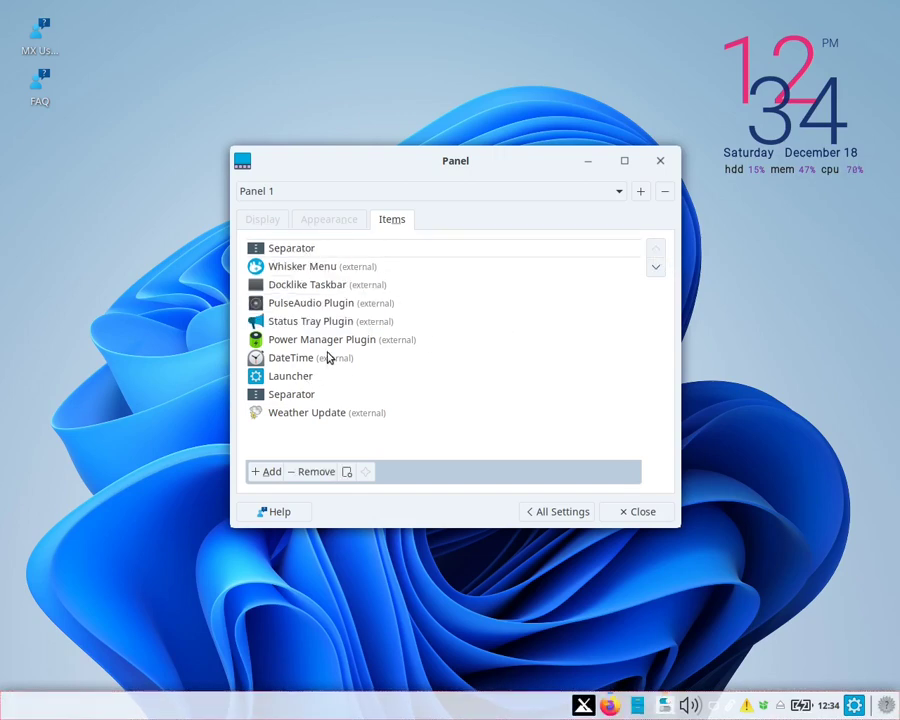
left_click(284, 395)
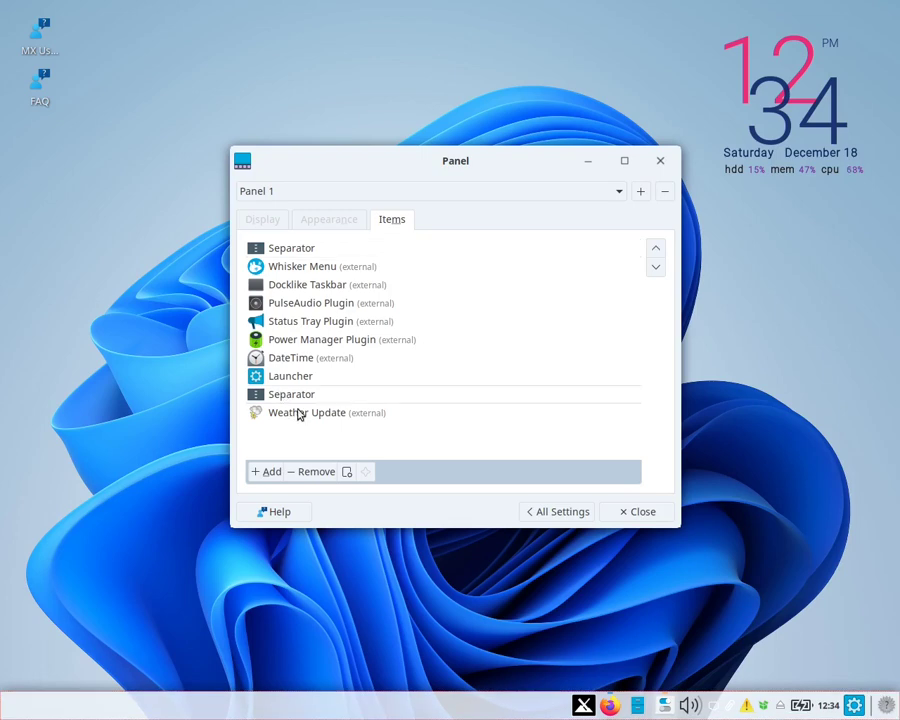
left_click(347, 472)
left_click(402, 364)
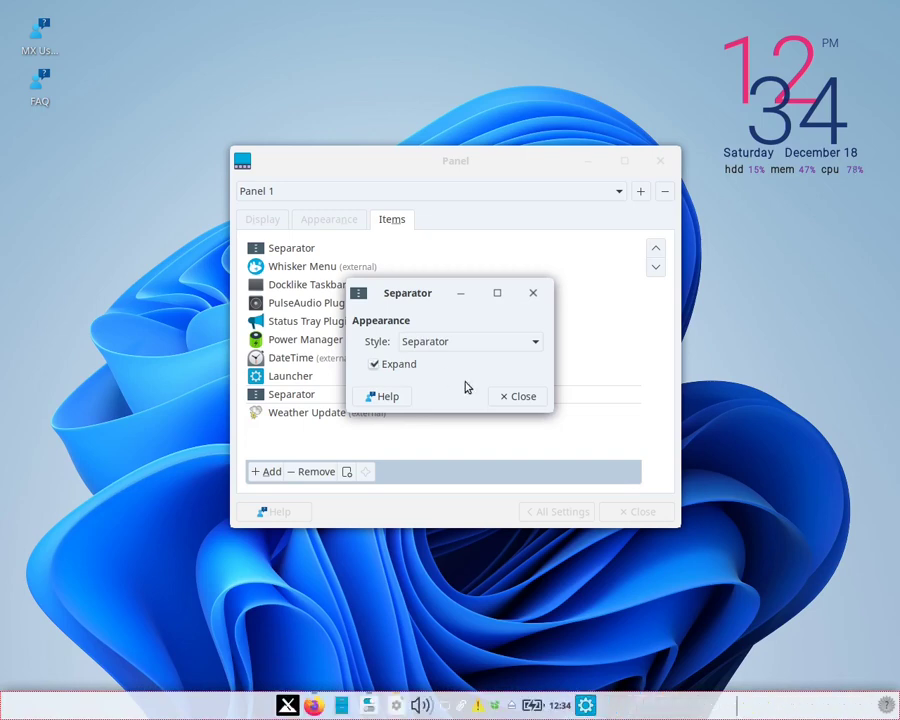
left_click(517, 396)
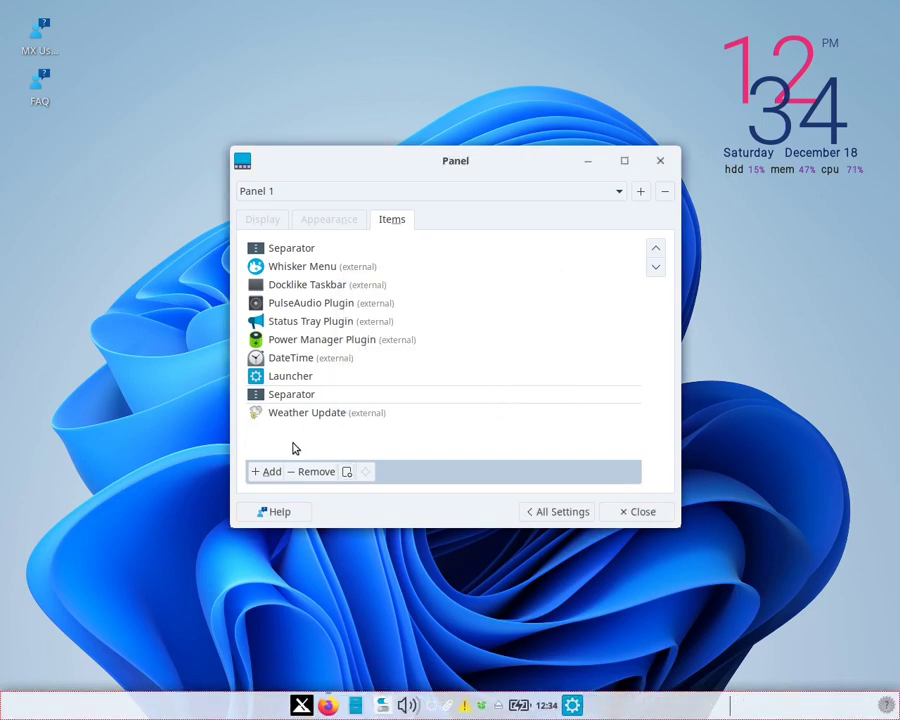
left_click(345, 472)
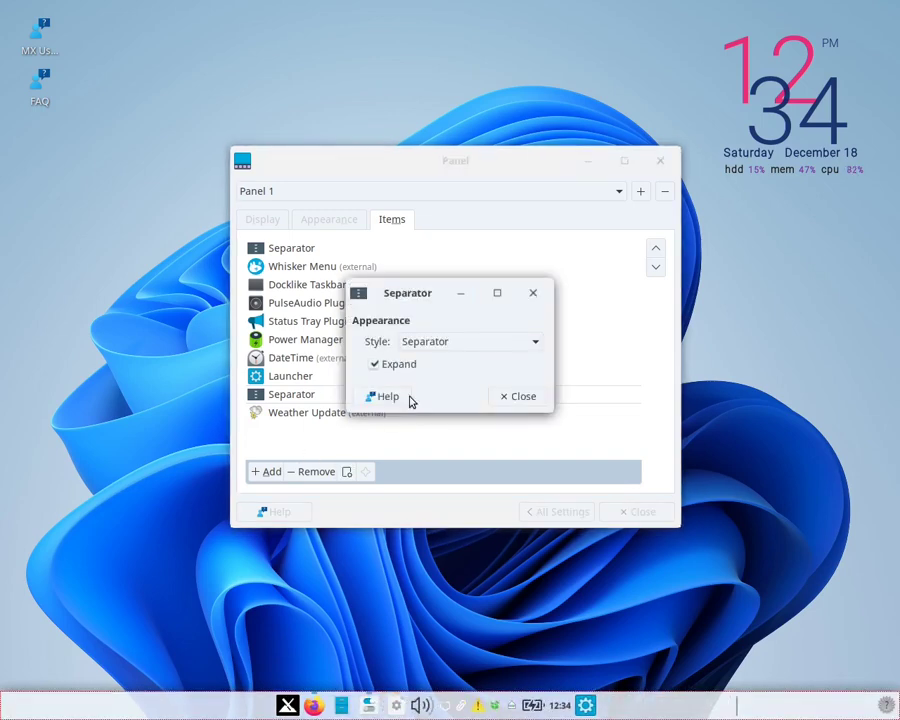
left_click(422, 341)
left_click(430, 320)
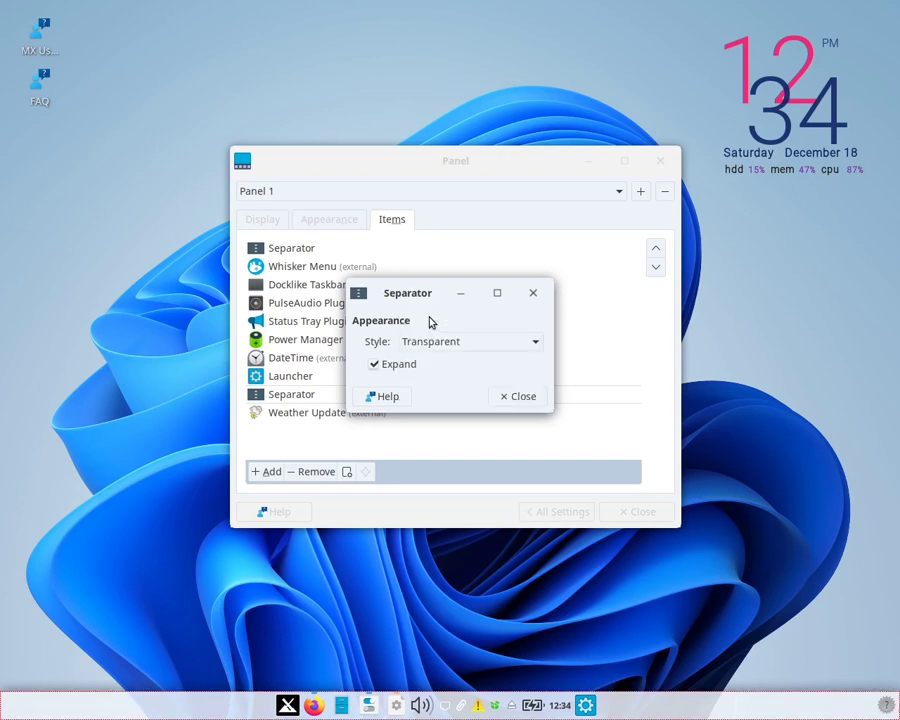
left_click(514, 398)
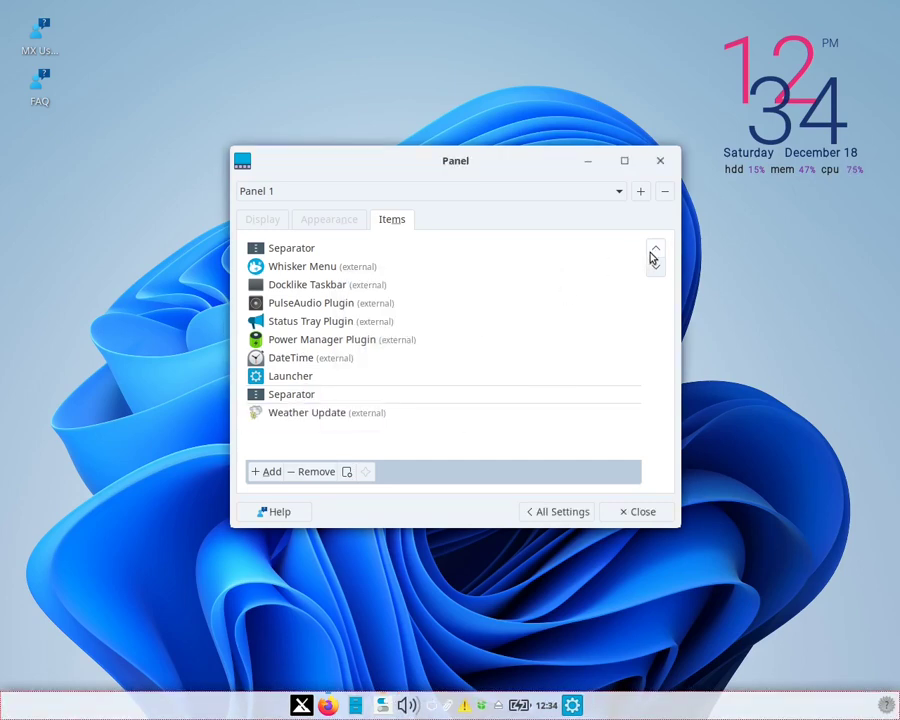
Set the layout format of the DateTime panel item to "Time, then date"
left_click(388, 357)
left_click(346, 472)
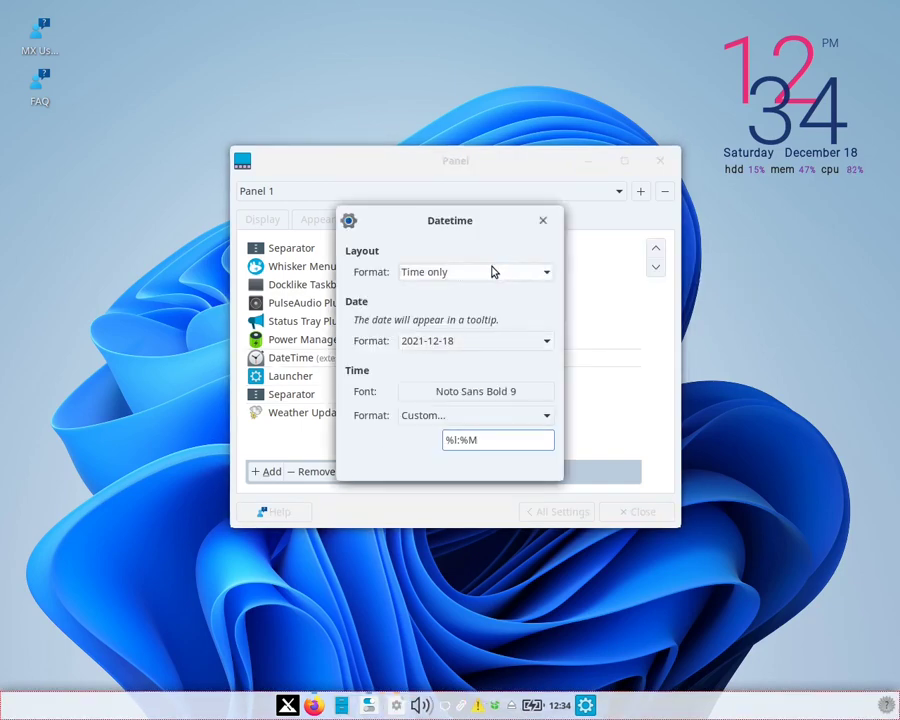
left_click(492, 272)
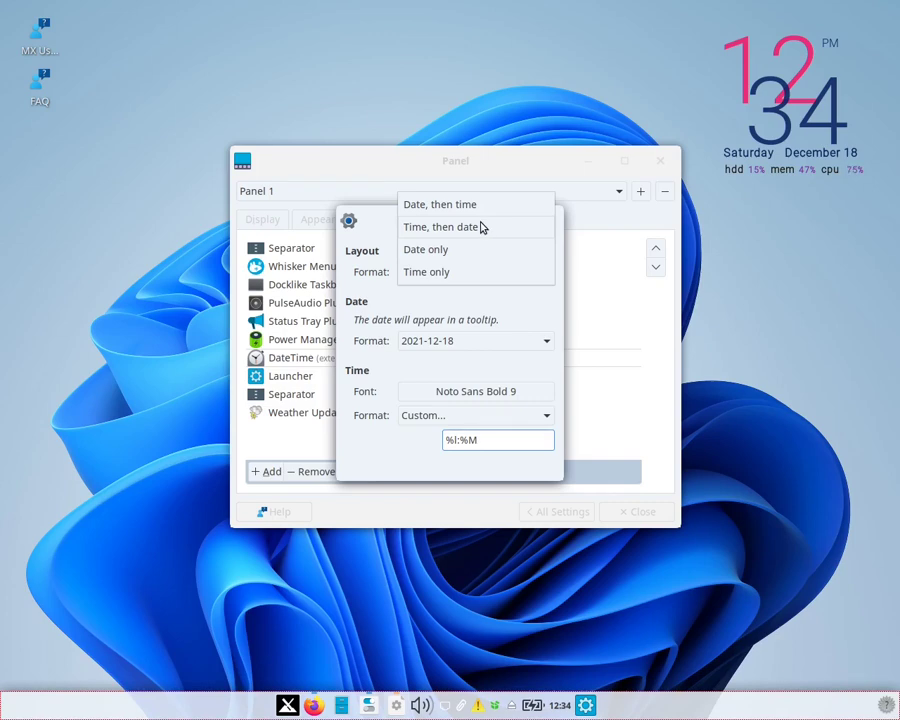
left_click(480, 227)
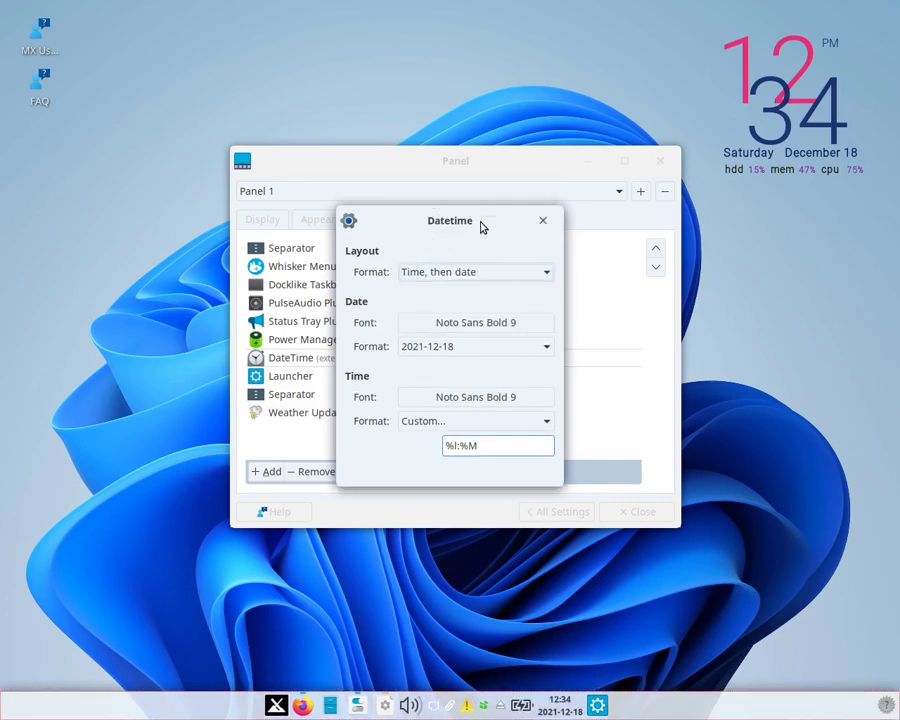
left_click(542, 220)
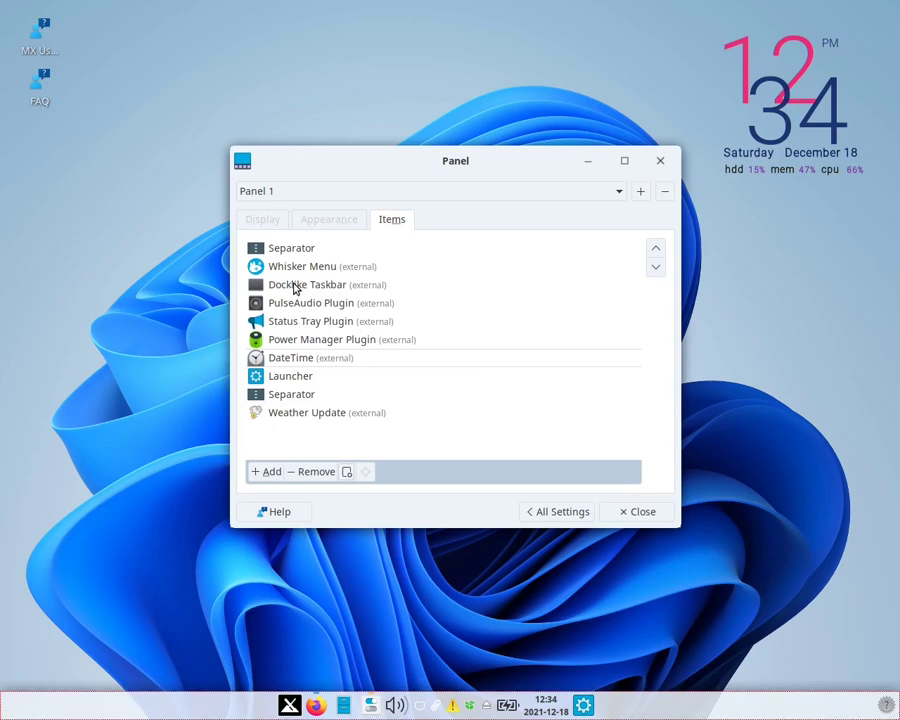
left_click(321, 380)
left_click(346, 472)
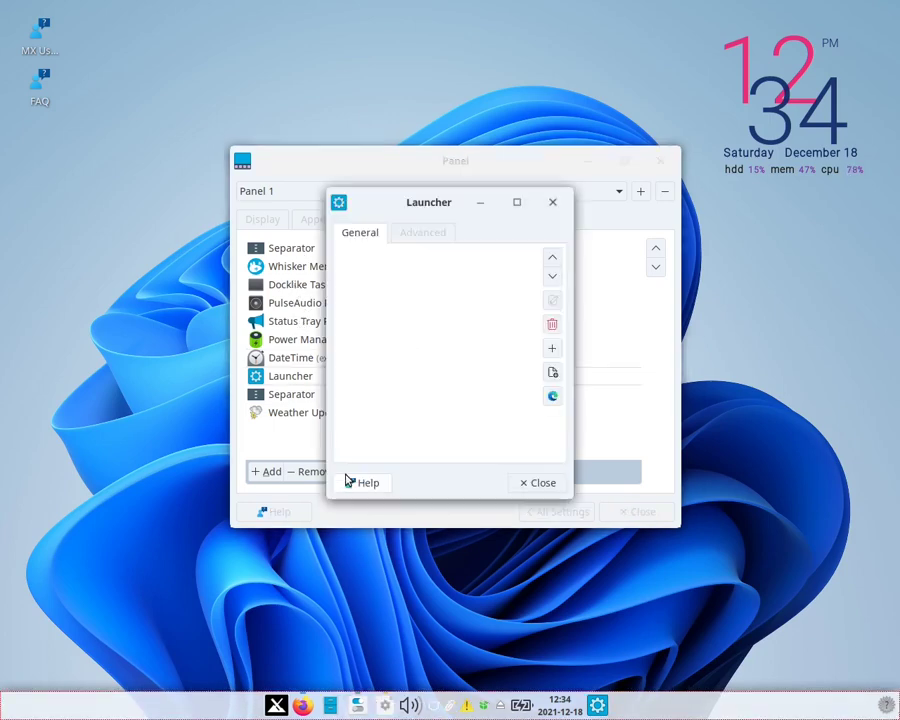
left_click(553, 397)
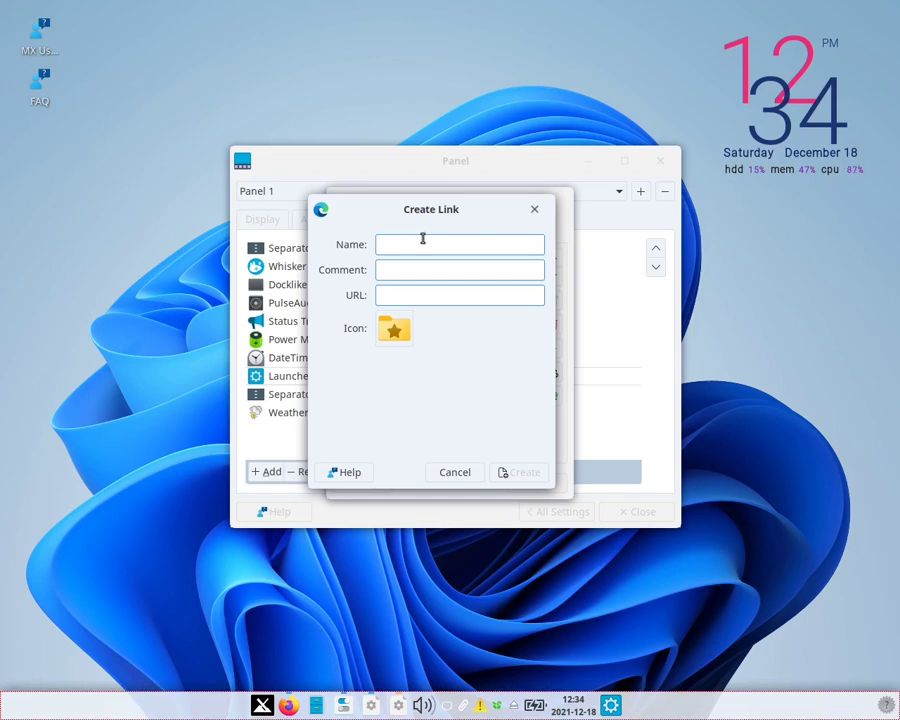
type("B")
type("i")
type("ww")
type("w.")
type("google")
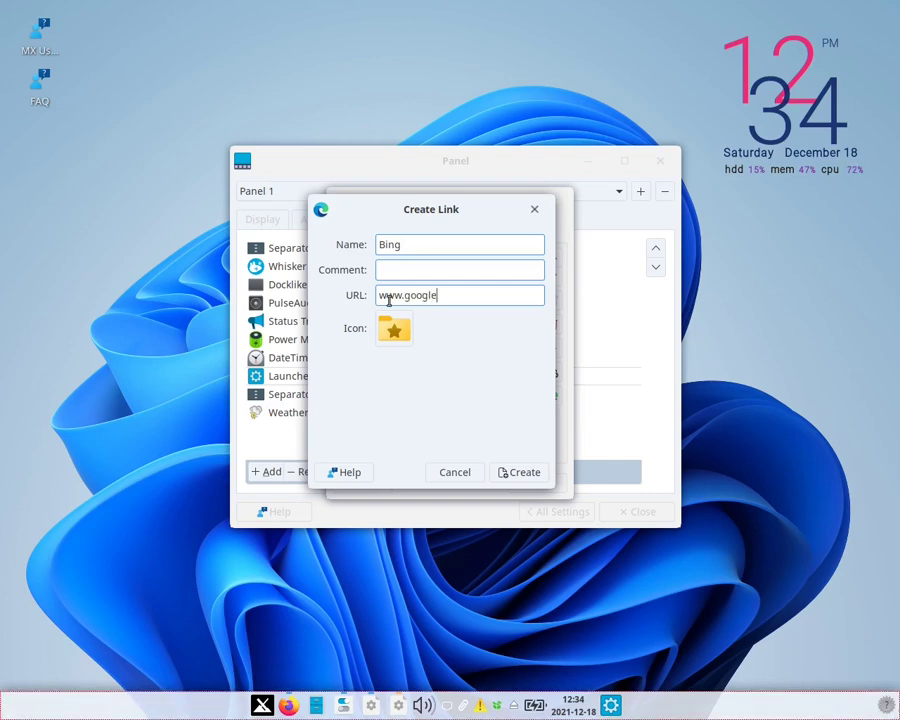
type(".com")
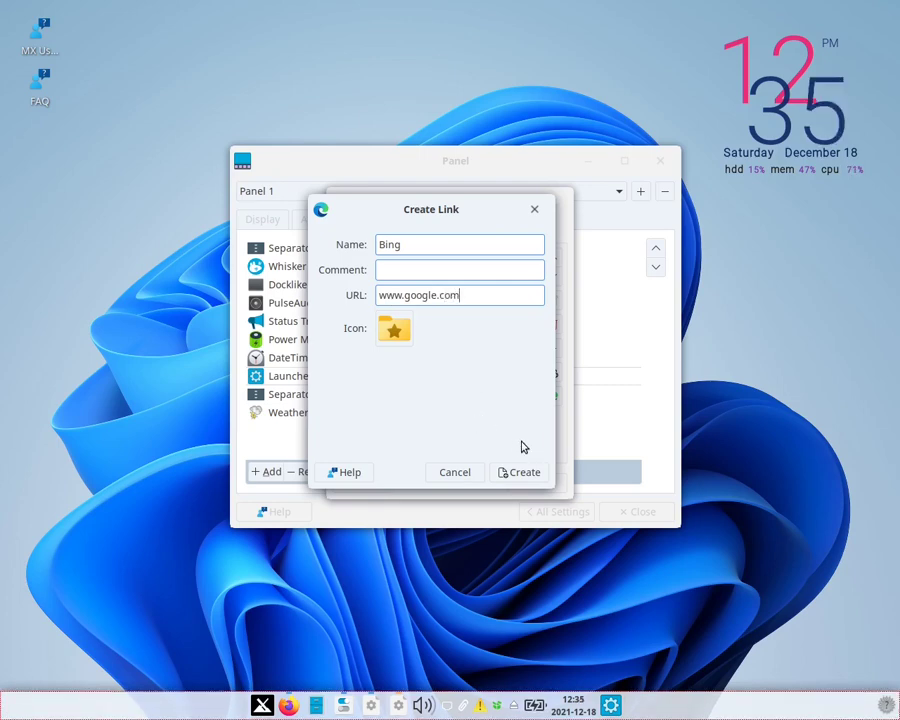
left_click(515, 476)
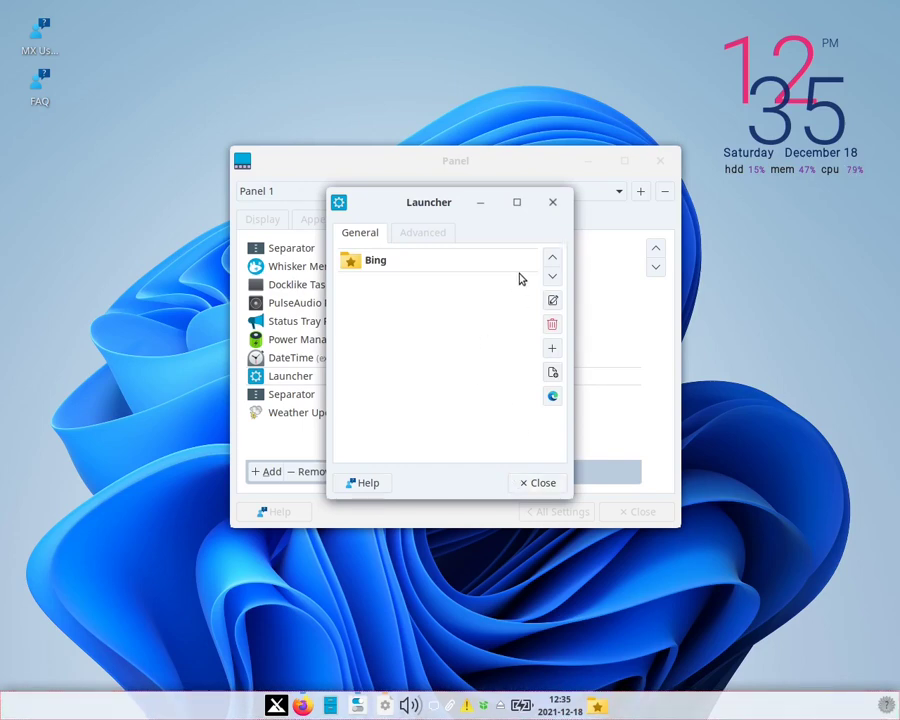
Disable tooltips for the Launcher and make it show its label instead of an icon
left_click(422, 237)
left_click(391, 258)
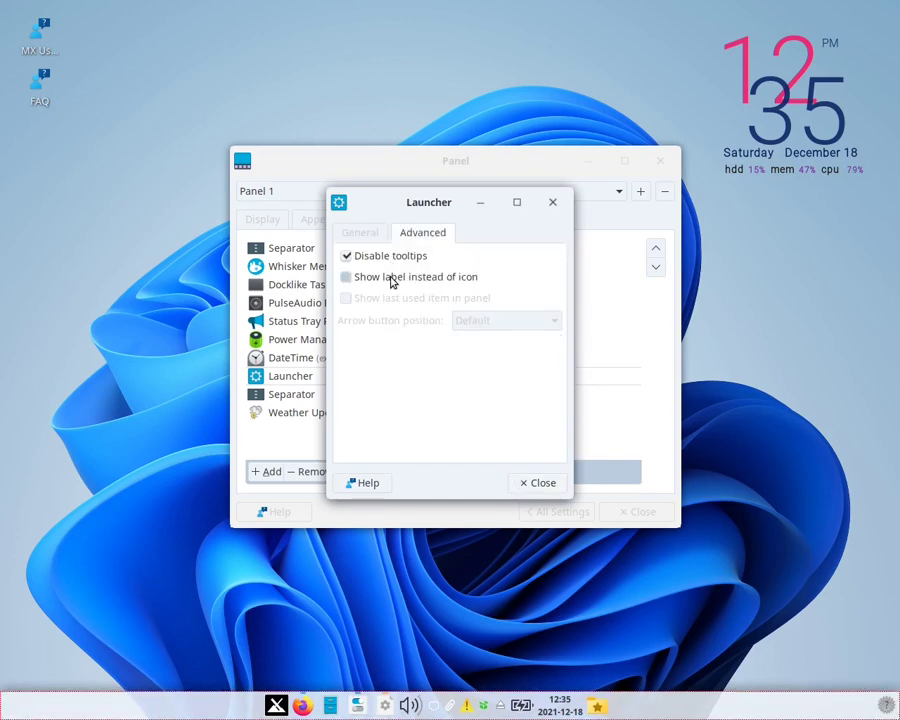
left_click(392, 277)
left_click(557, 203)
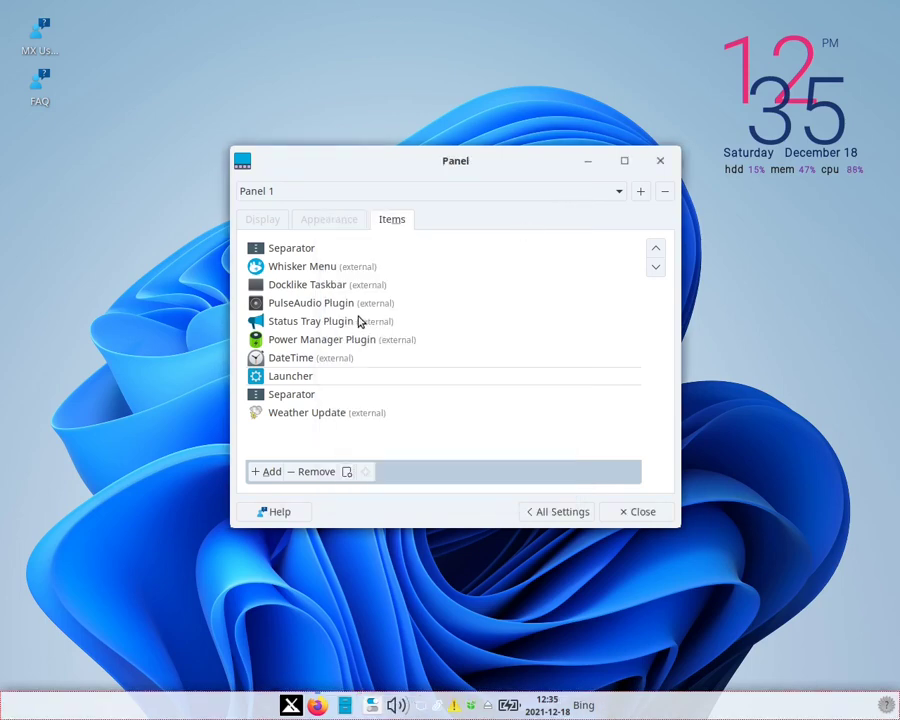
Move the Weather Update item to the very start of Panel 1, ahead of the first Separator
left_click(306, 410)
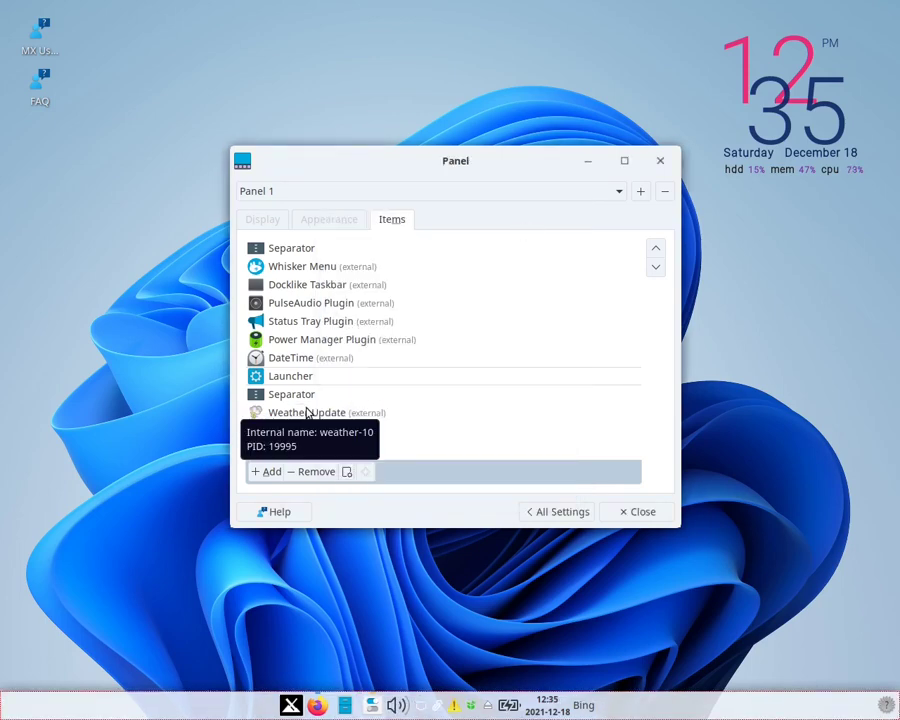
left_click(648, 250)
left_click(648, 250)
left_click(648, 250)
left_click(648, 250)
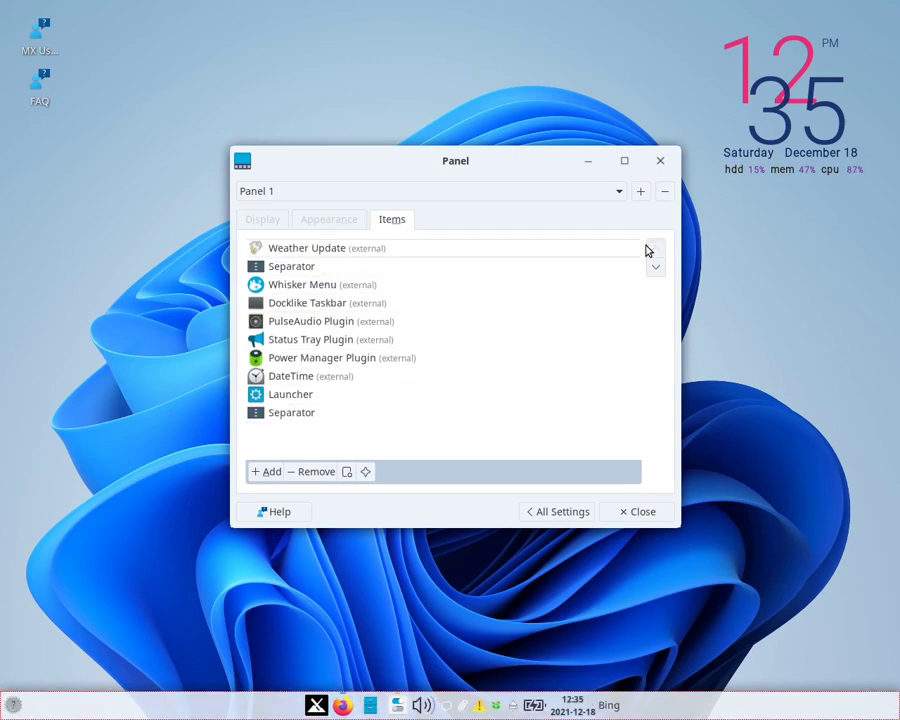
Move the Launcher item up so it sits directly after Weather Update in Panel 1
left_click(307, 401)
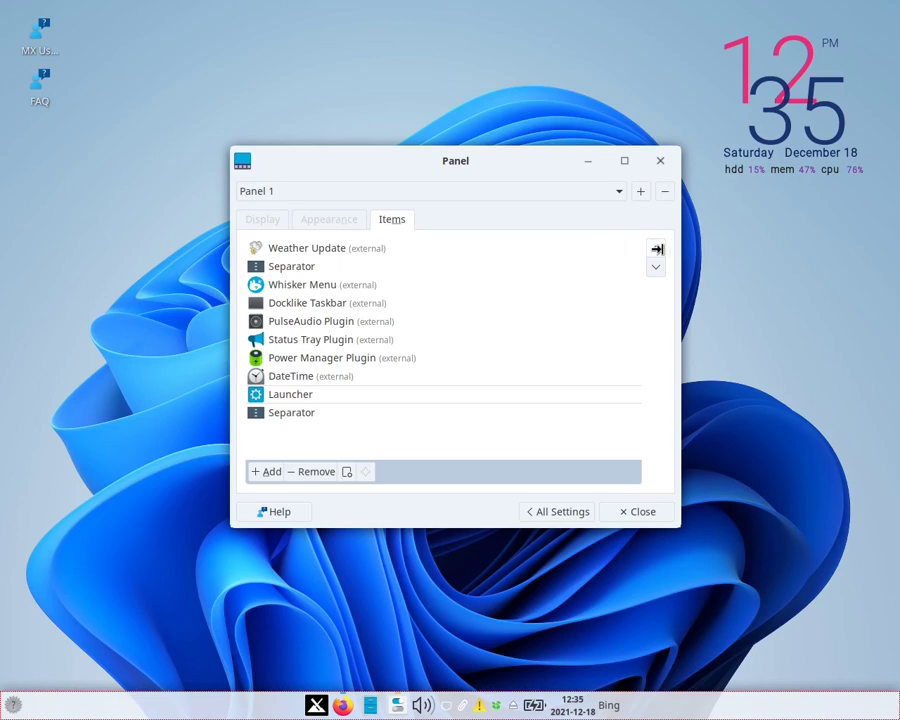
left_click(657, 249)
left_click(657, 249)
left_click(657, 249)
left_click(657, 249)
left_click(657, 249)
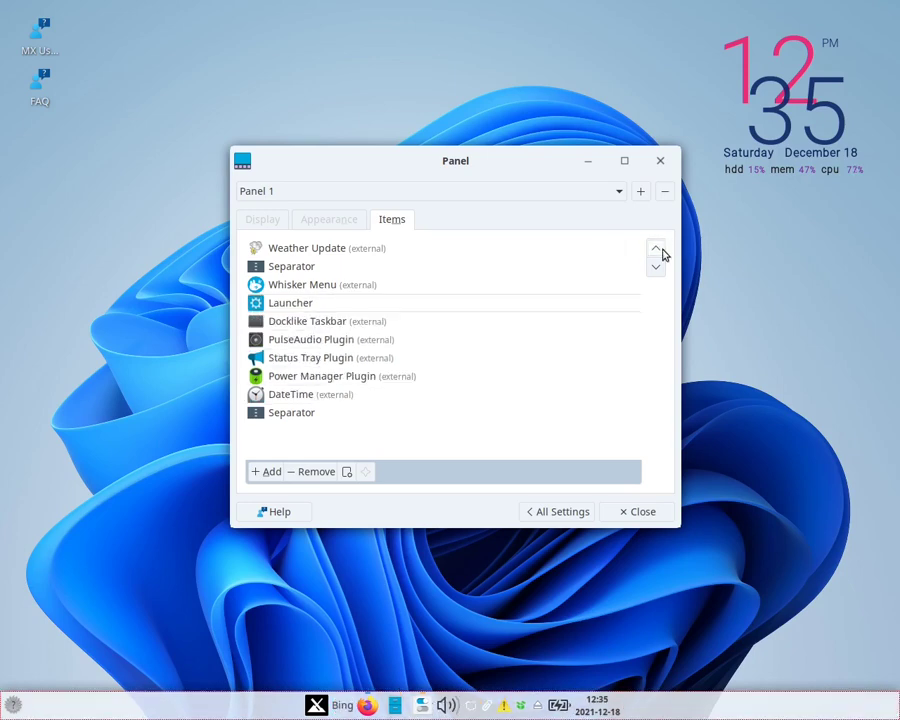
left_click(657, 249)
left_click(657, 249)
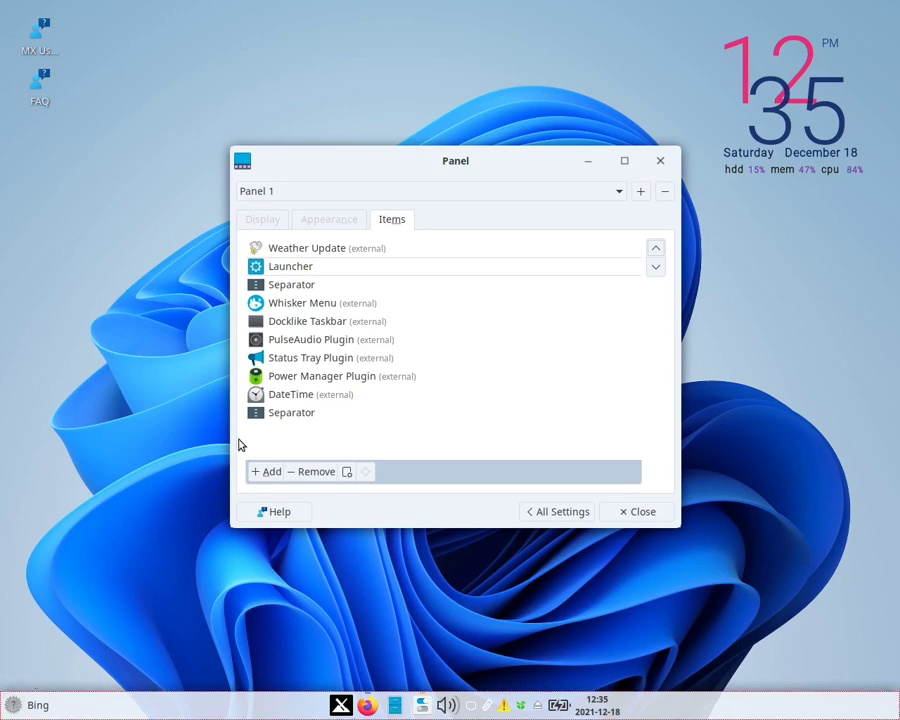
Move the last Separator up between Docklike Taskbar and PulseAudio Plugin in Panel 1
left_click(332, 410)
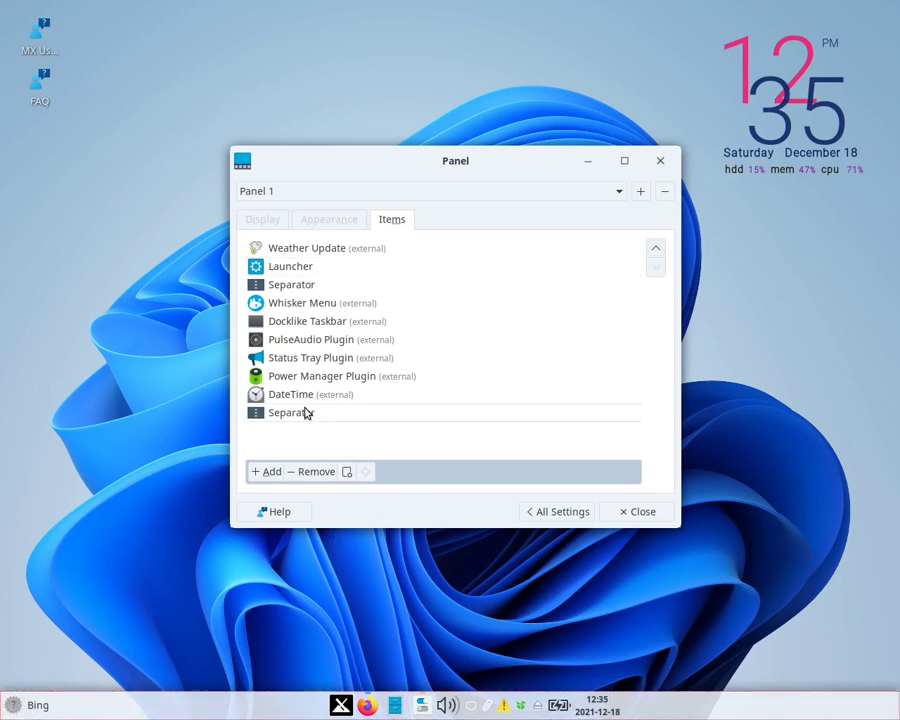
left_click(656, 250)
left_click(656, 250)
left_click(656, 250)
left_click(656, 250)
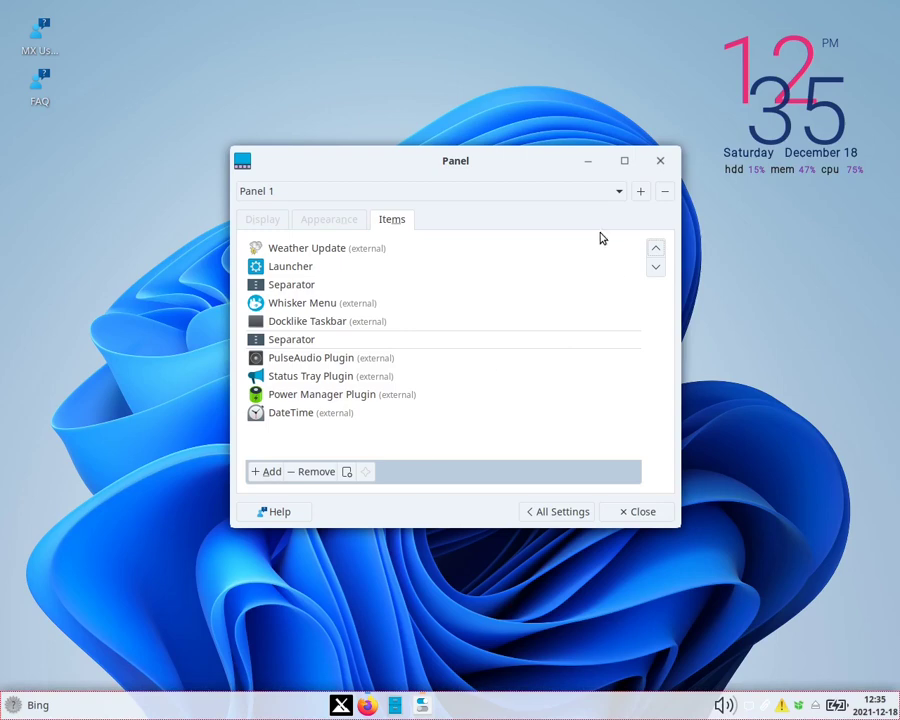
Open the Status Tray Plugin's settings from Panel 1's items and hide the apt-notifier.py and obs status notifiers
left_click(297, 224)
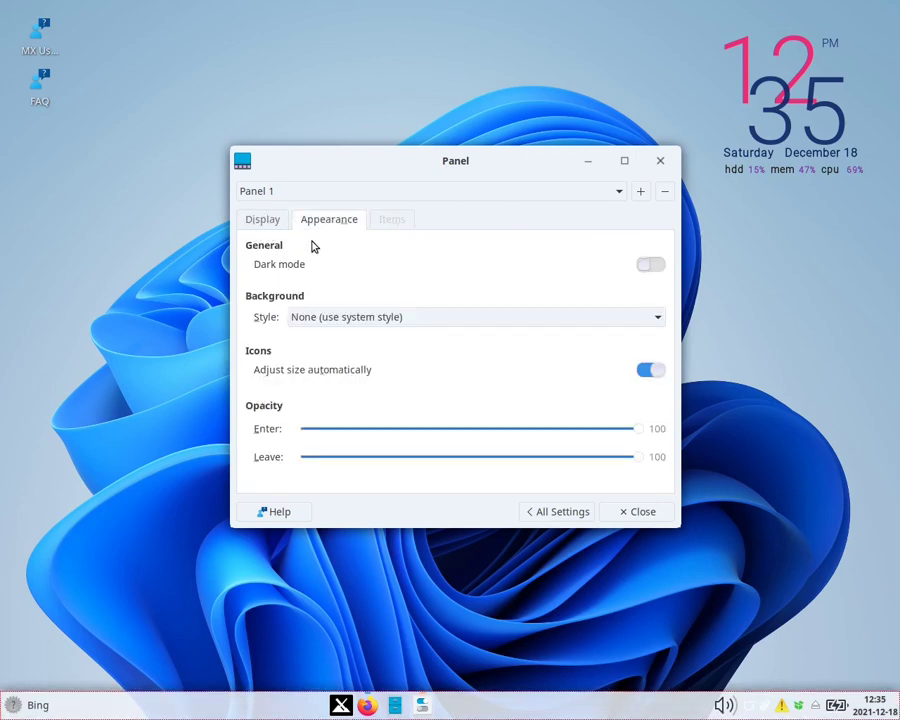
left_click(391, 219)
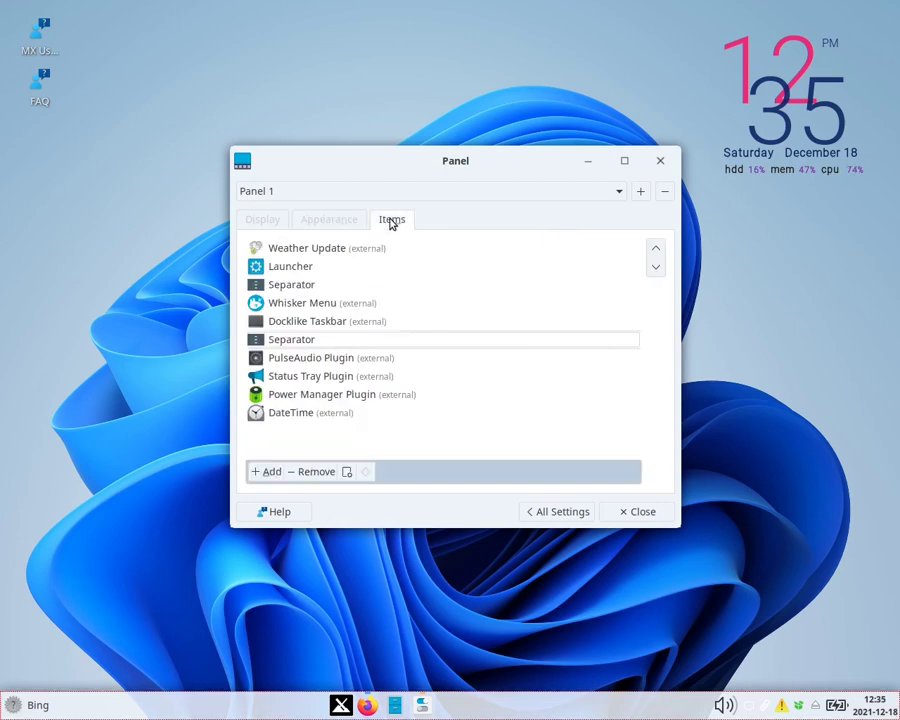
left_click(318, 378)
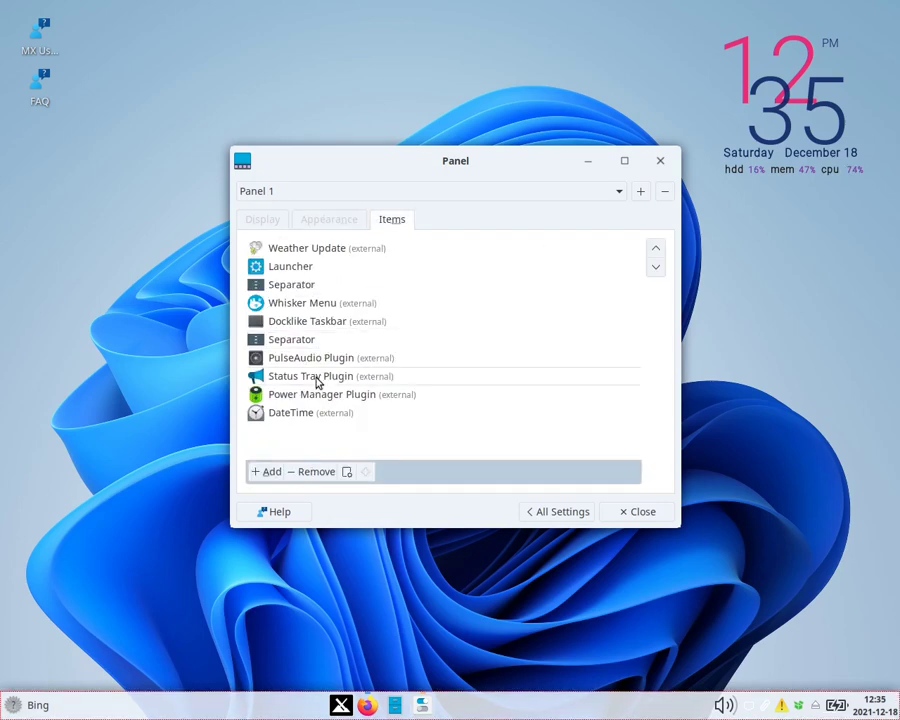
left_click(347, 473)
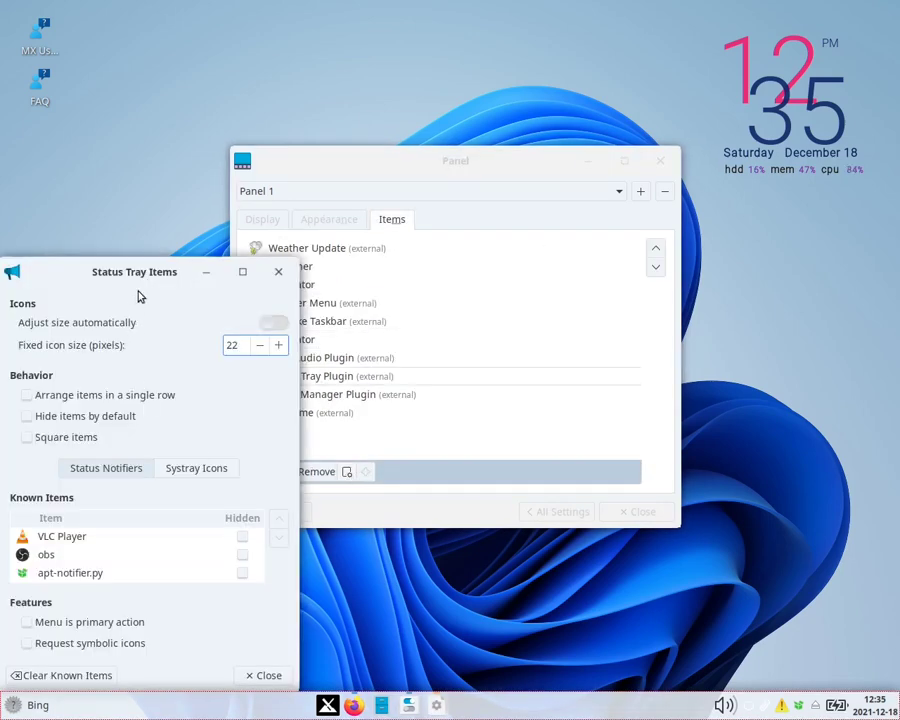
left_click_drag(144, 276, 422, 228)
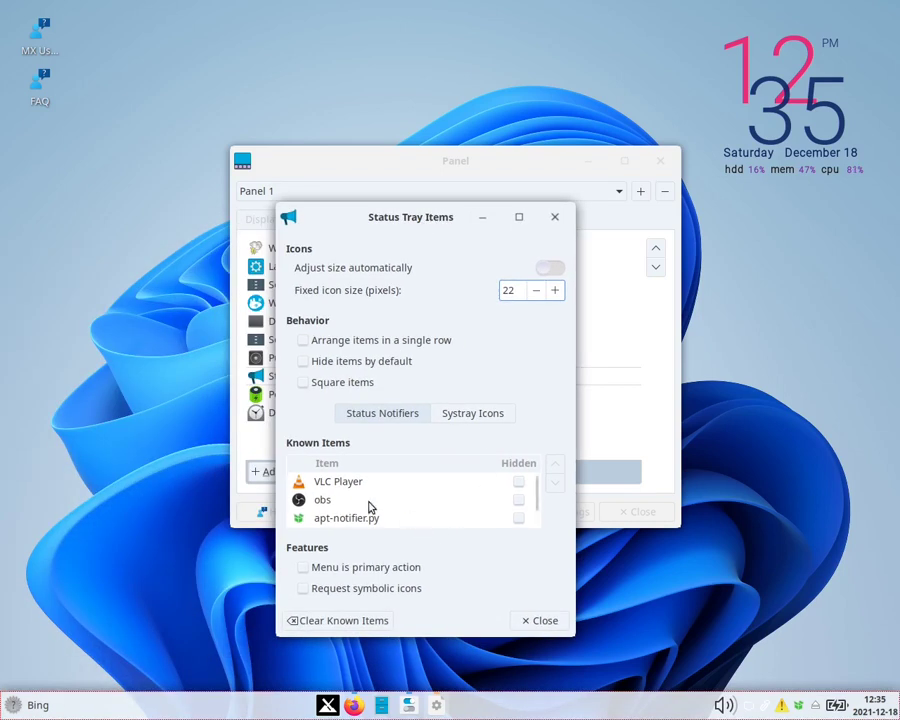
left_click(519, 518)
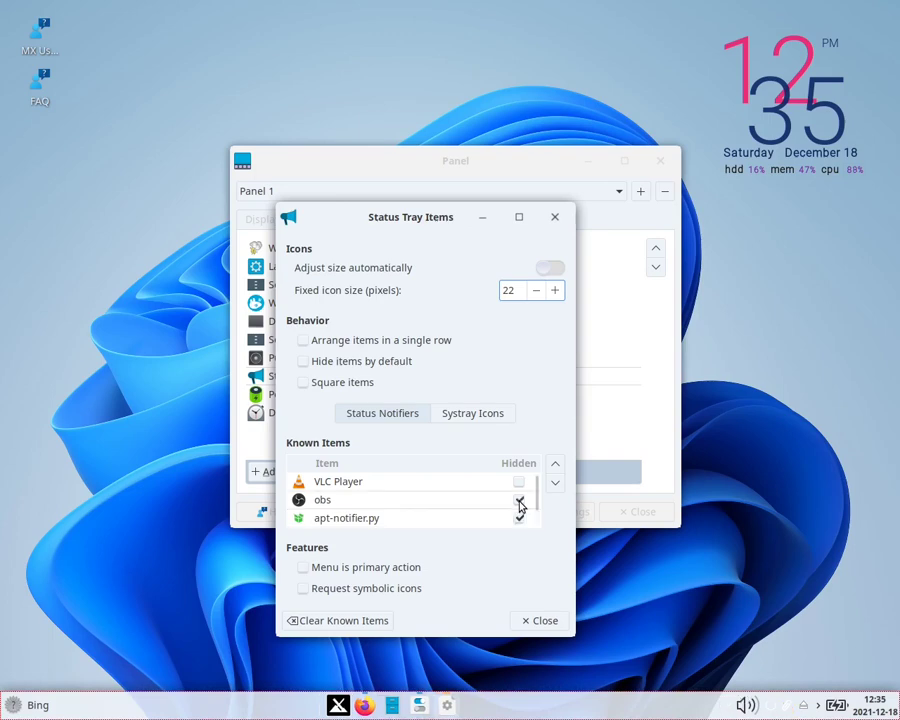
left_click(519, 499)
Hide the clipman and Network Manager Applet systray icons in the status tray
left_click(469, 413)
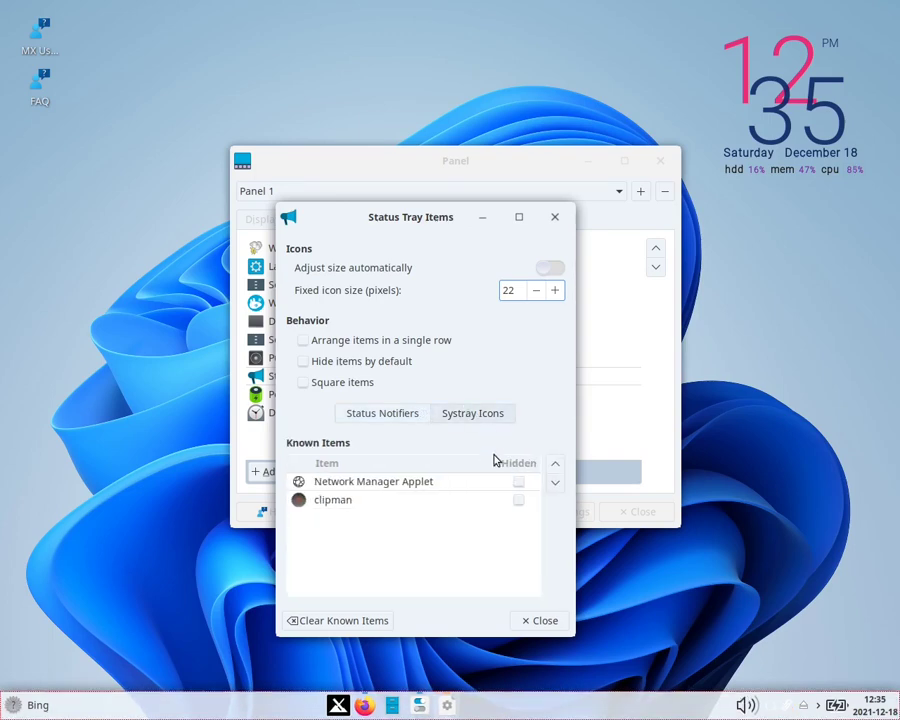
left_click(519, 500)
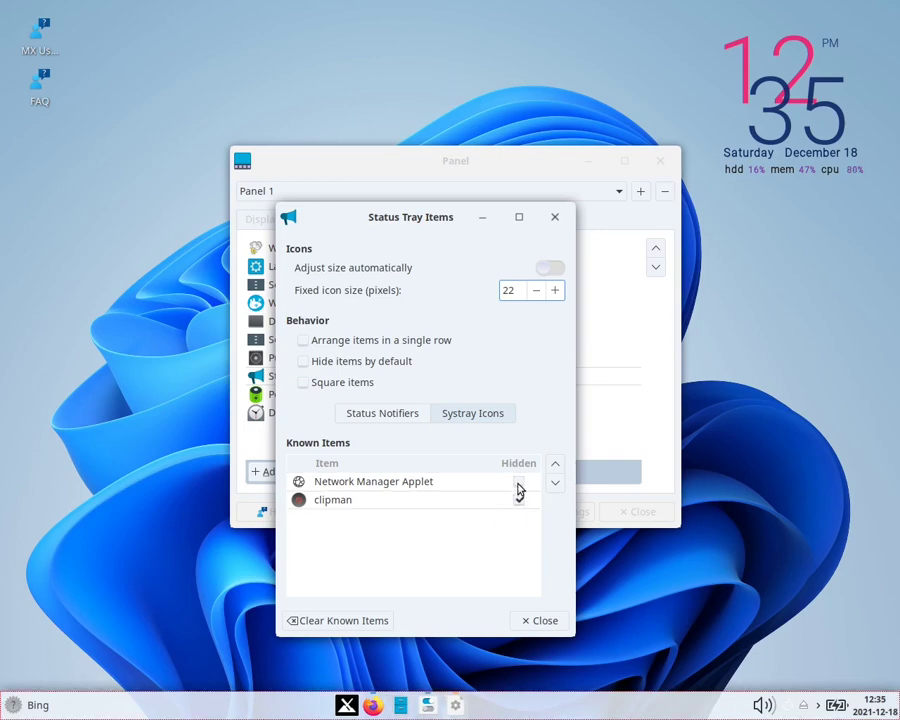
left_click(519, 482)
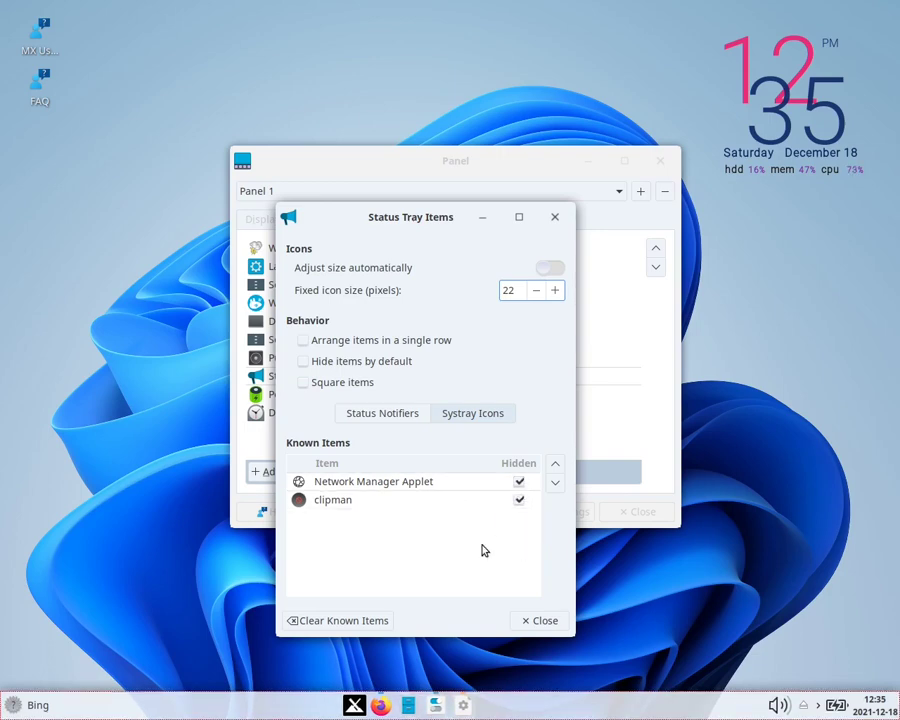
Hide the mx-usb-unmounter status notifier, then expand and collapse the tray to check its hidden items
left_click(379, 414)
scroll(443, 505, "down", 1)
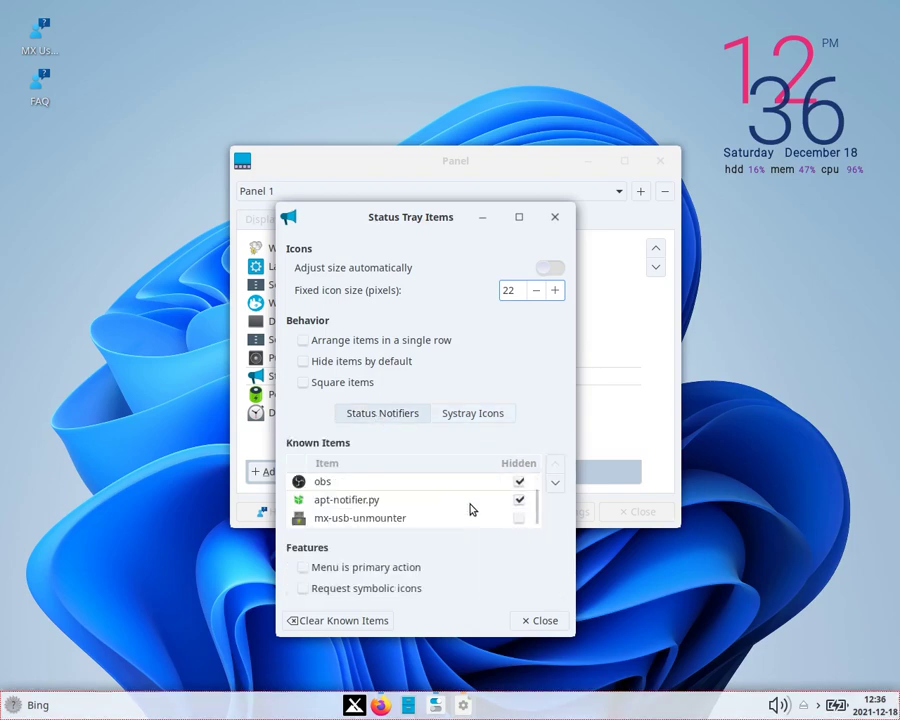
left_click(518, 520)
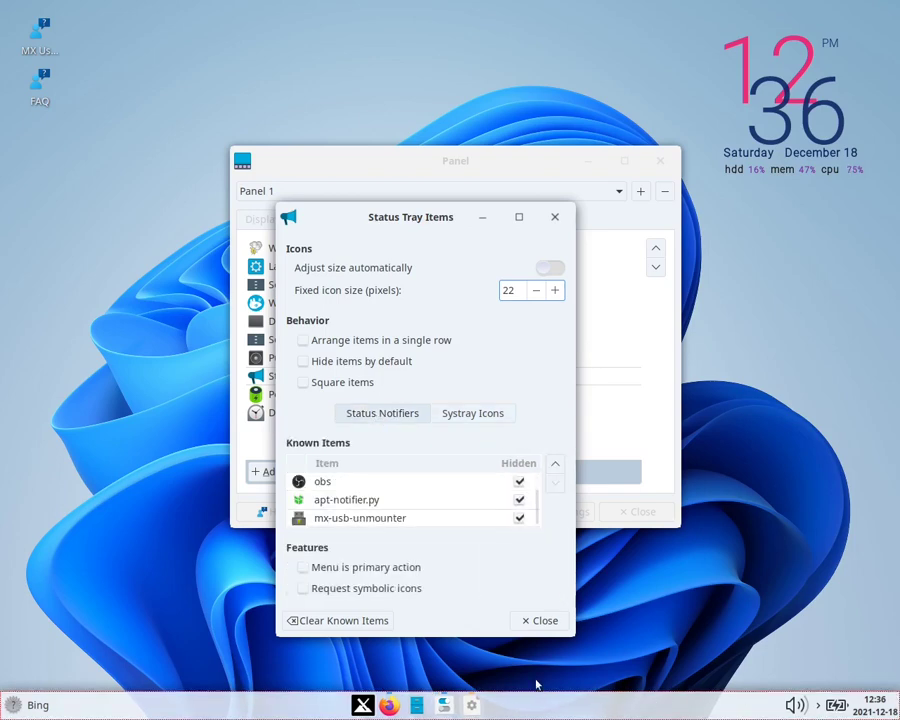
left_click(818, 706)
left_click(818, 706)
scroll(437, 509, "up", 1)
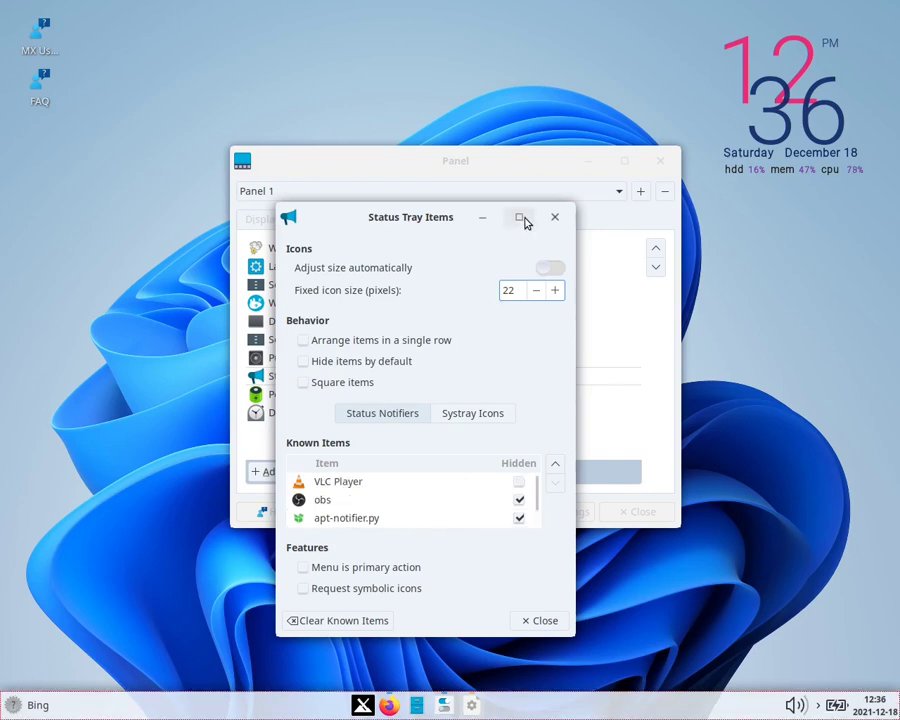
Enable automatic icon sizing and hiding items by default for the status tray, and close the tray and panel settings
left_click(319, 363)
left_click(543, 268)
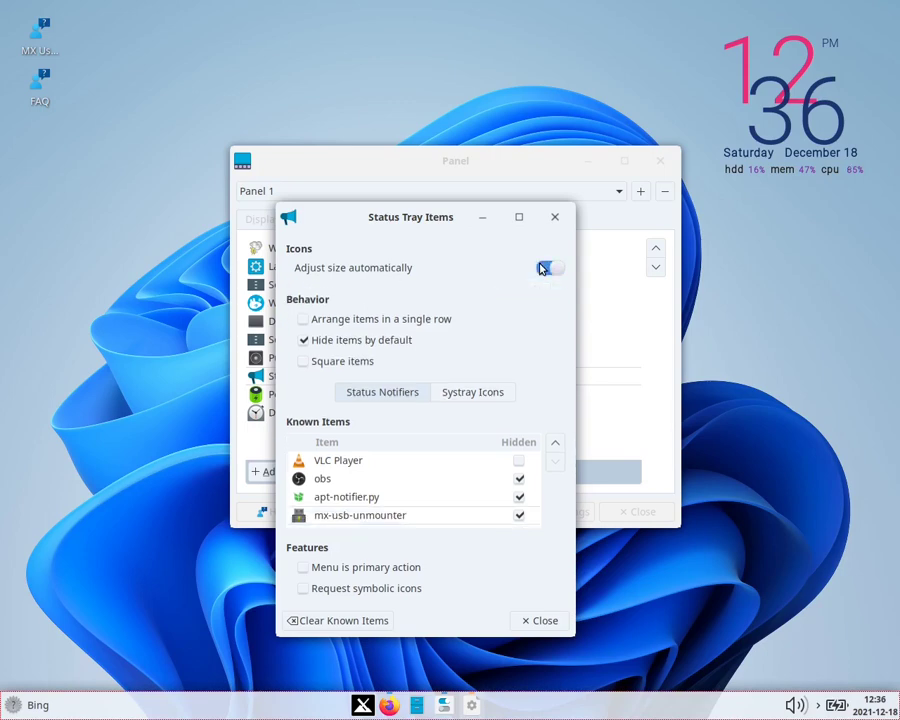
left_click(818, 705)
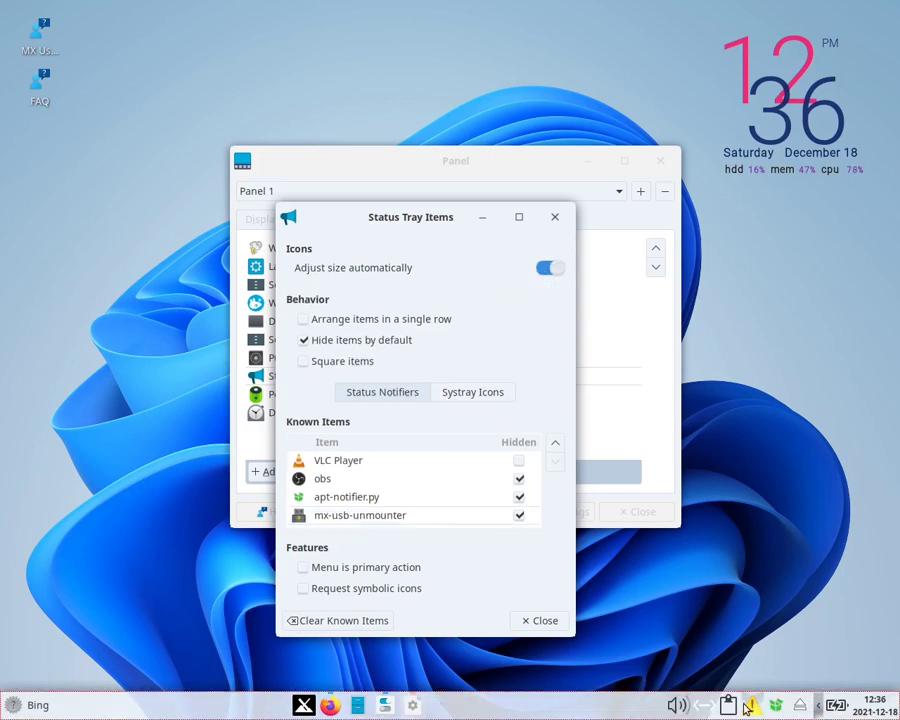
left_click(819, 706)
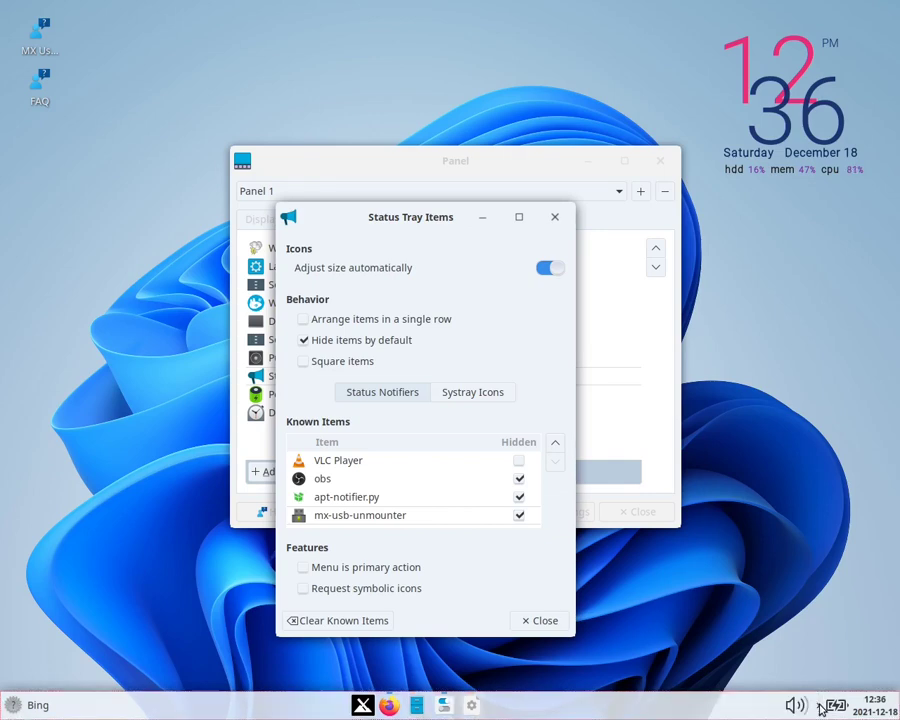
left_click(554, 217)
left_click_drag(514, 173, 518, 176)
left_click(667, 170)
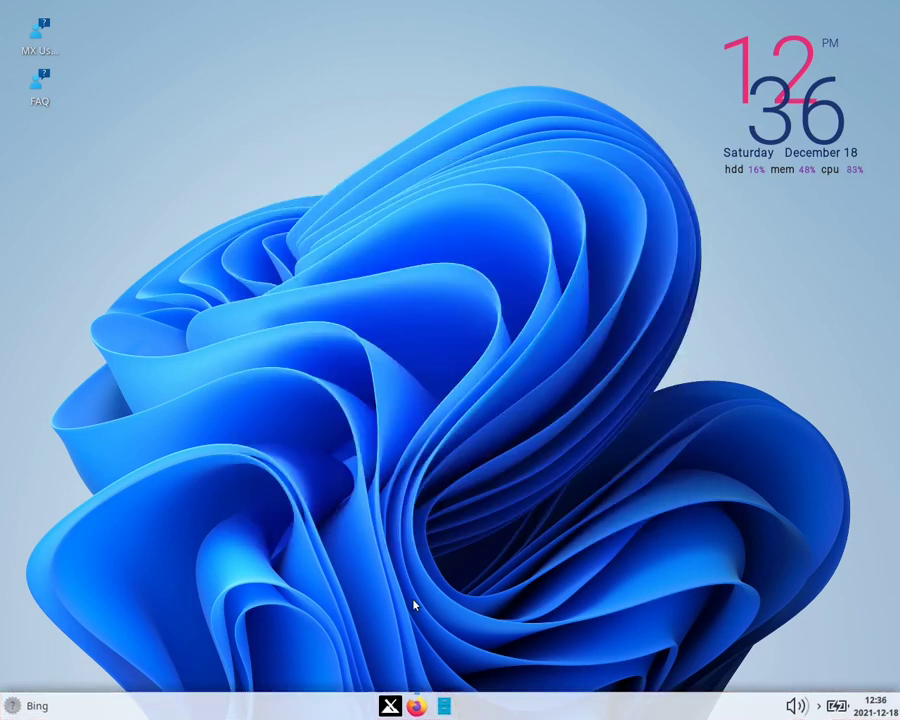
Set the Whisker Menu to show applications as icons with commands positioned next to the search entry, and preview the menu
left_click(390, 706)
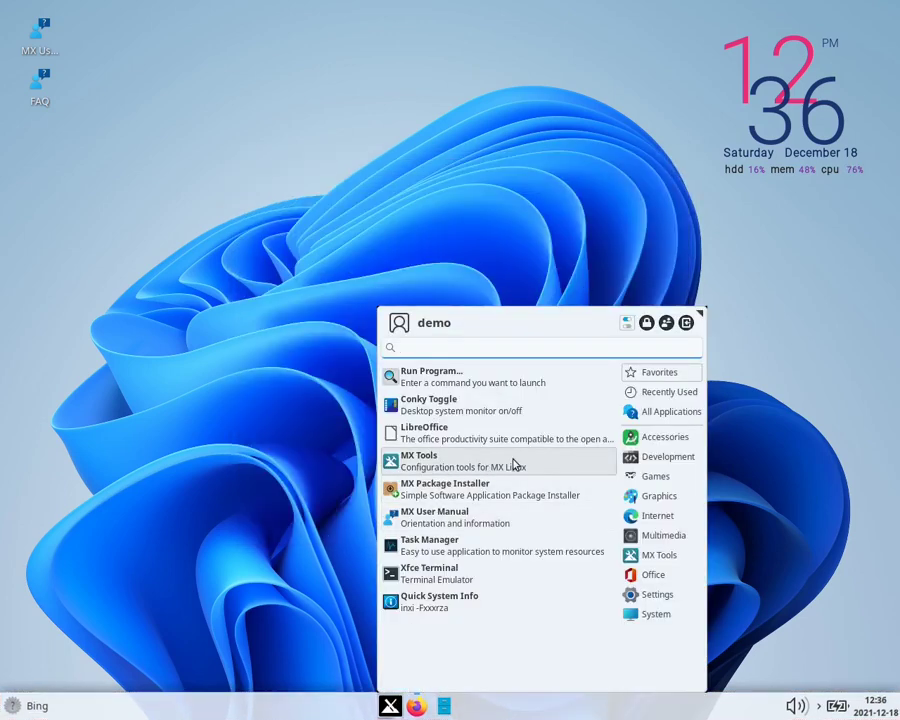
right_click(390, 705)
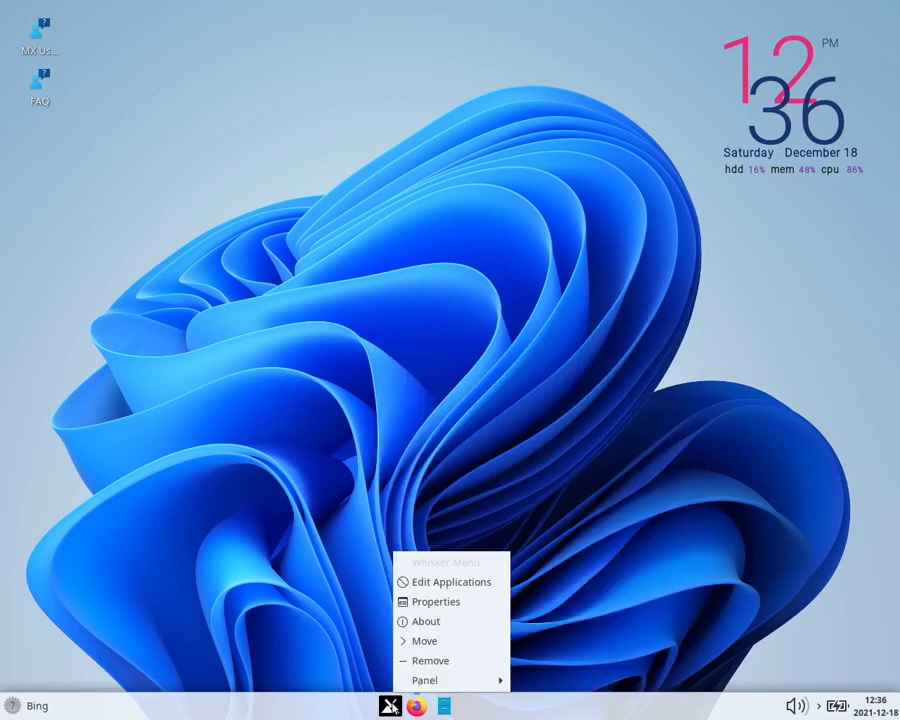
left_click(459, 603)
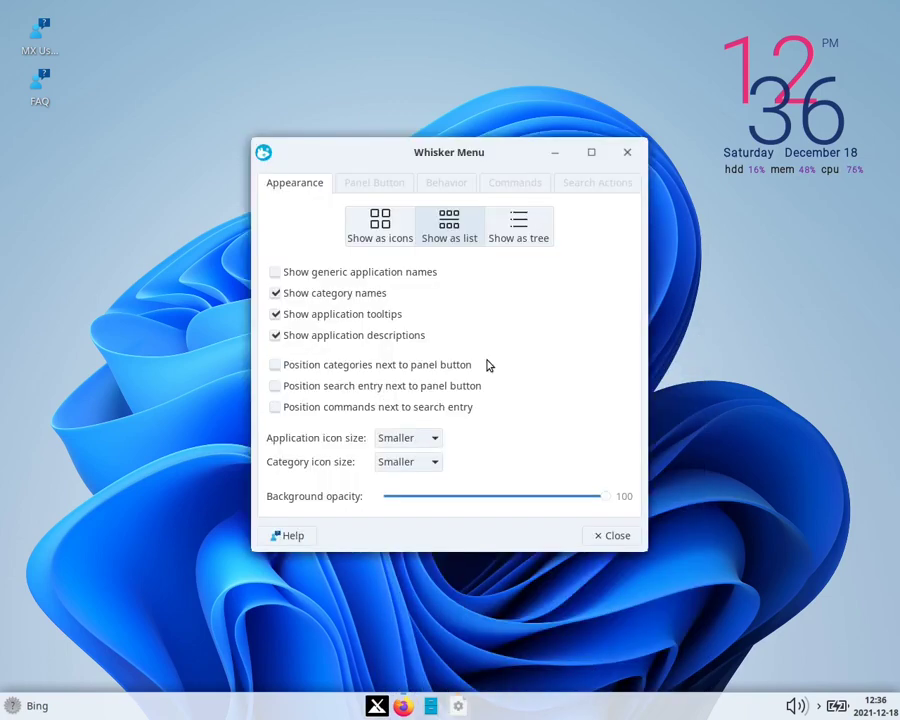
left_click(409, 231)
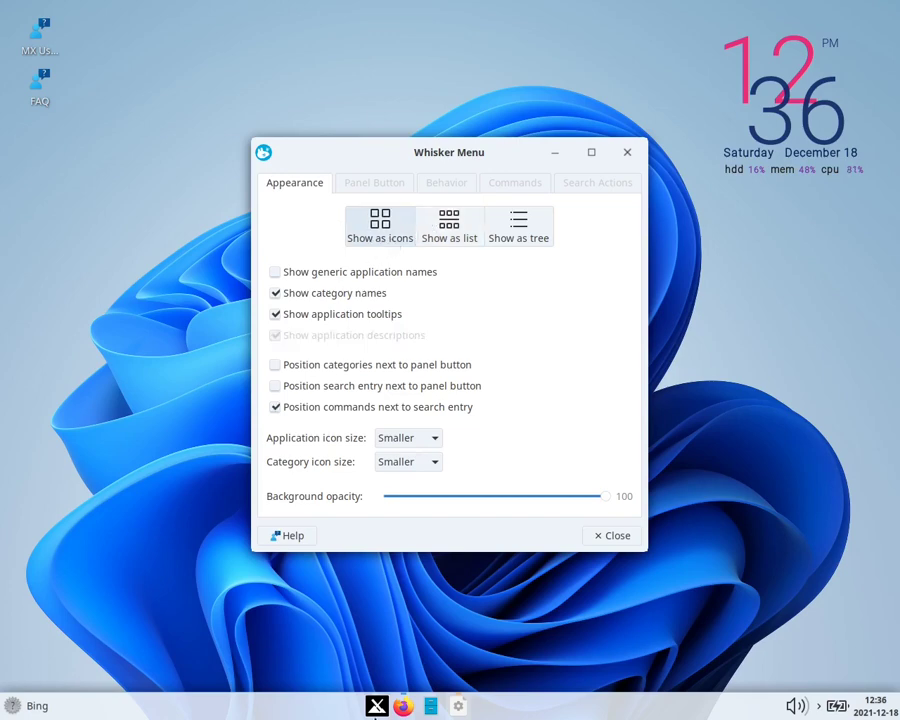
left_click(376, 705)
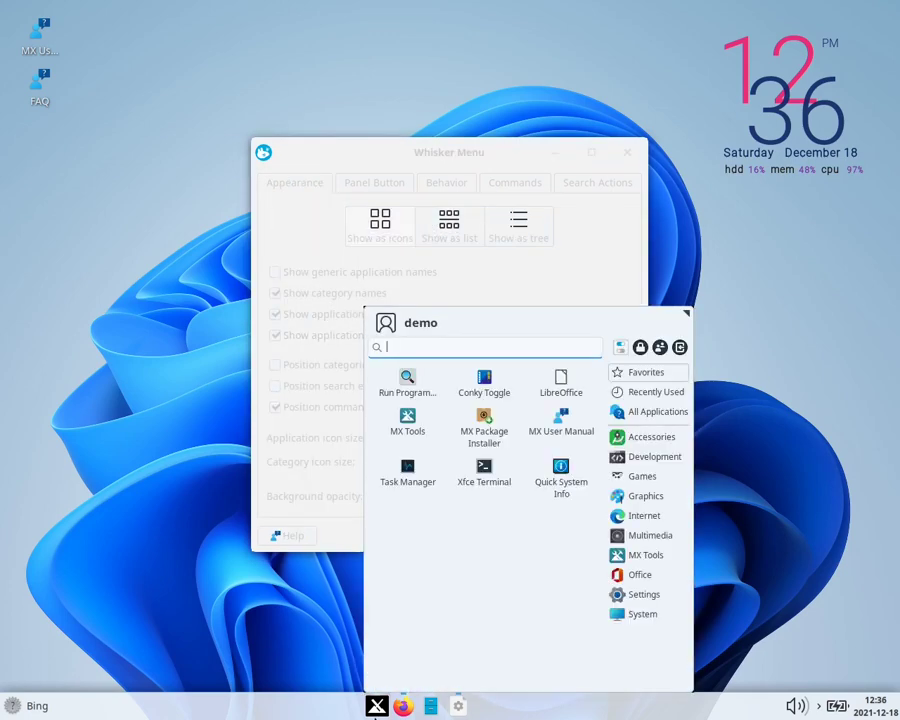
left_click(376, 705)
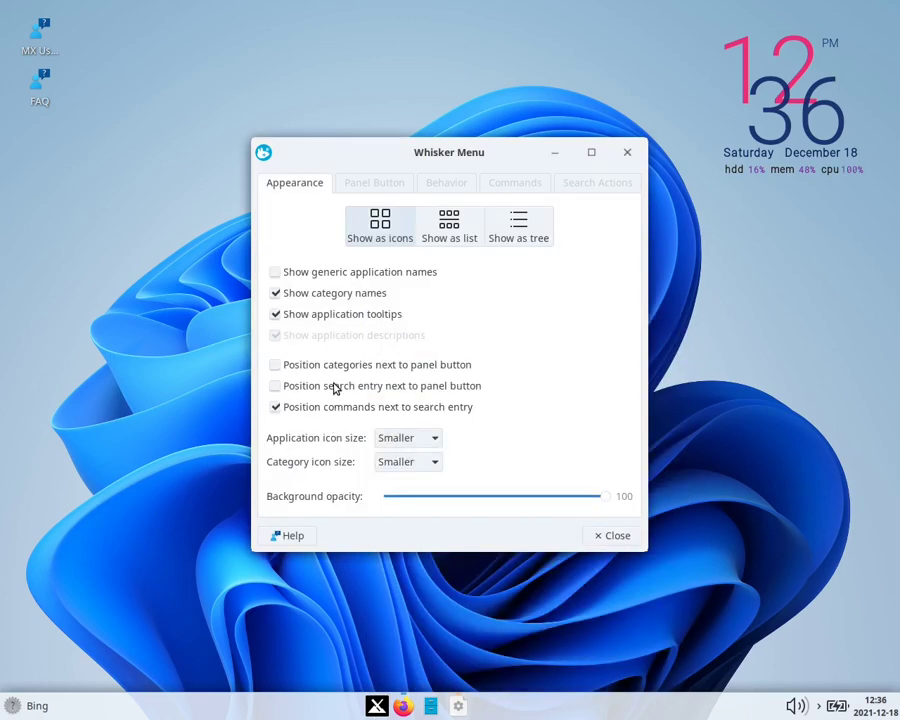
Position the Whisker Menu's categories next to the panel button and preview the Games category
left_click(346, 368)
mouse_move(403, 712)
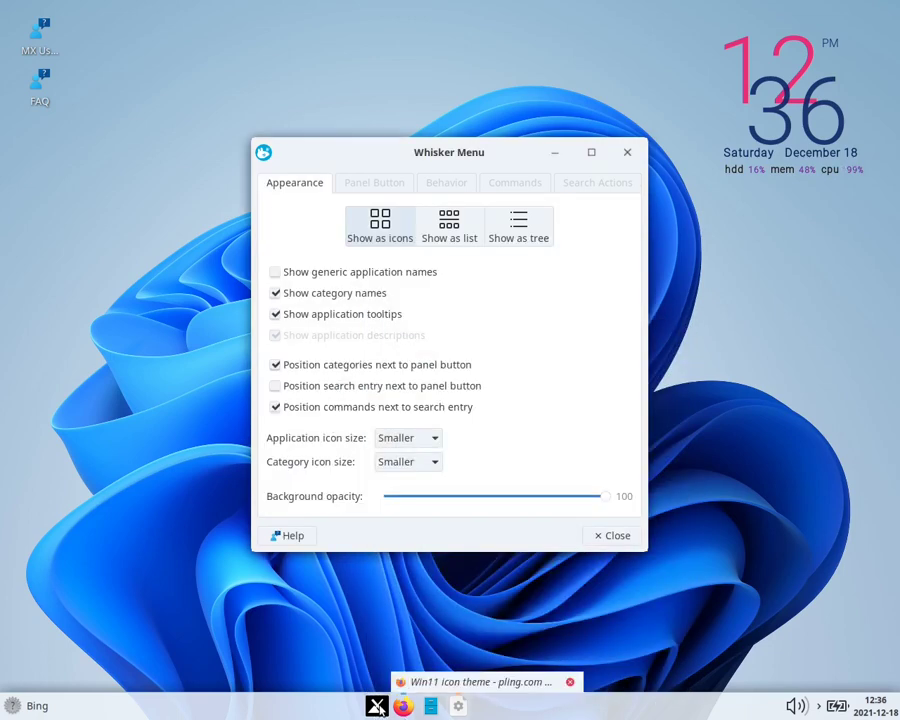
left_click(376, 705)
left_click(402, 476)
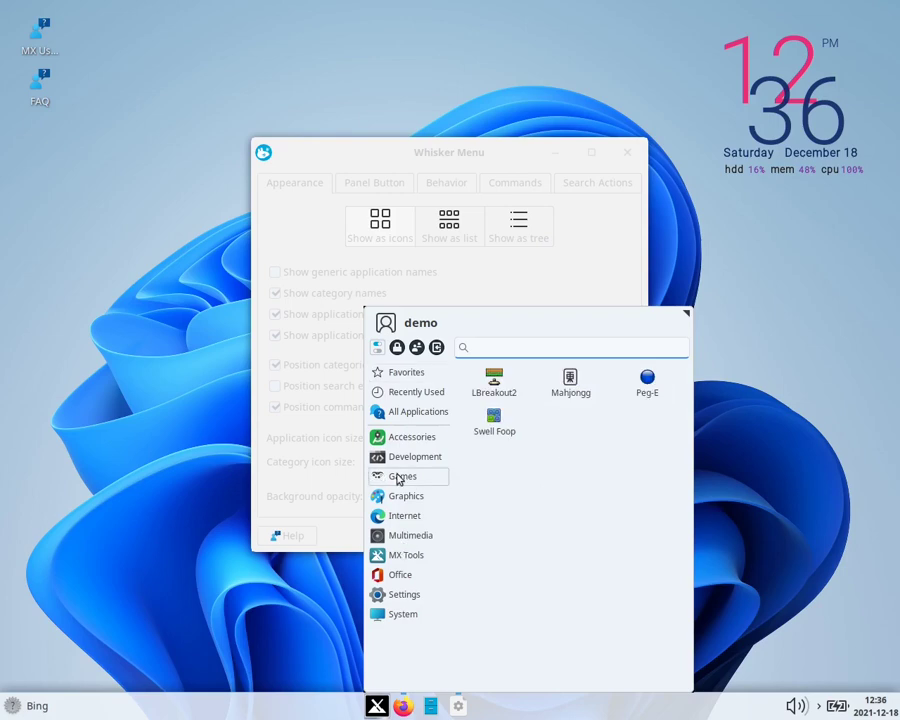
left_click(376, 705)
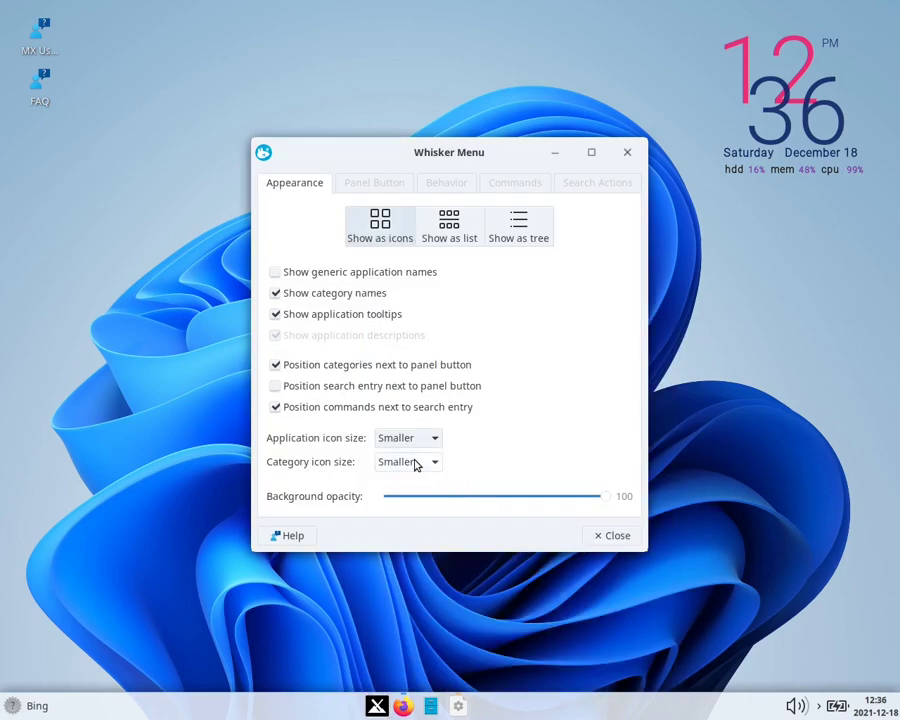
Set the Whisker Menu's category icon size to Very Small and its application icon size to Normal
left_click(415, 463)
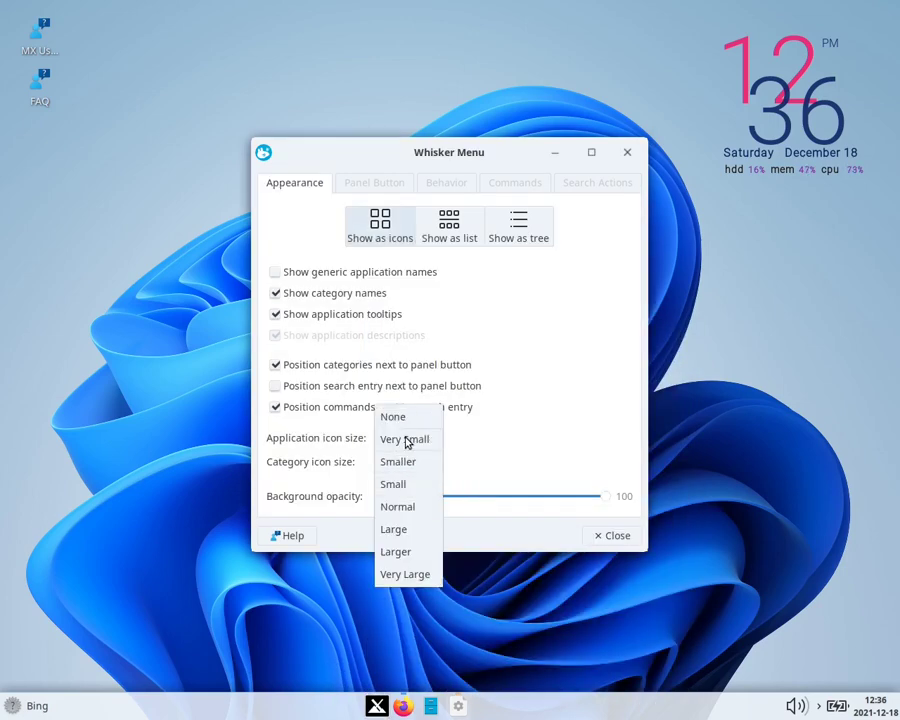
left_click(406, 441)
left_click(407, 440)
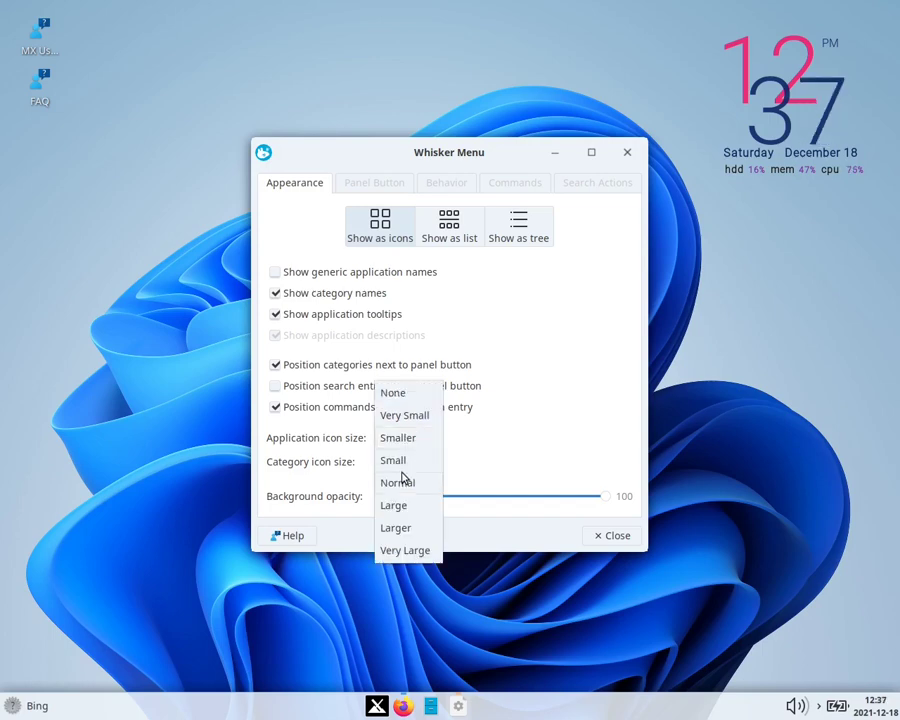
left_click(402, 469)
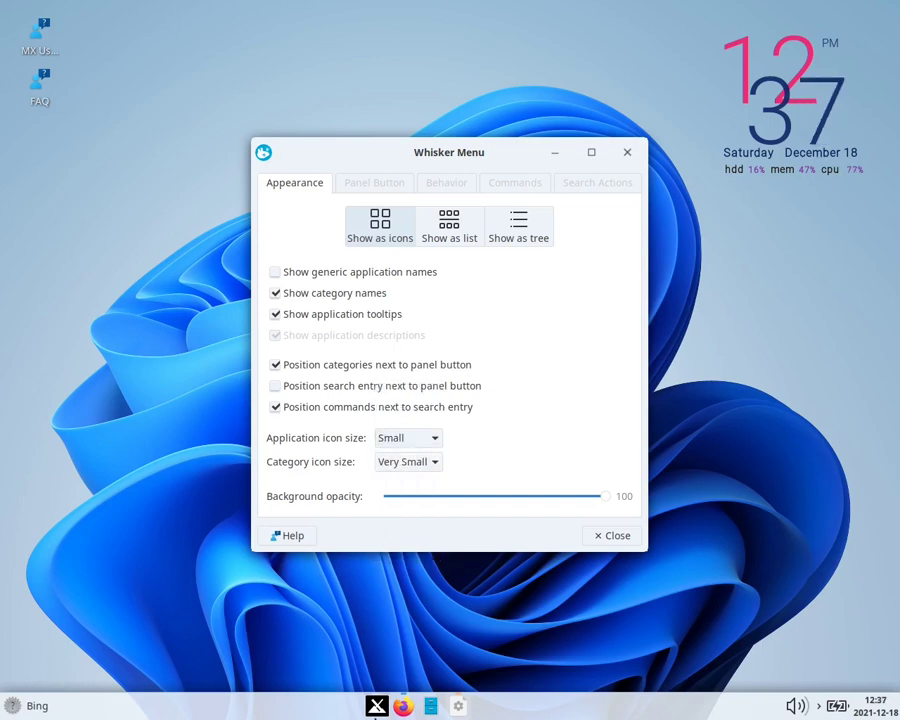
left_click(375, 708)
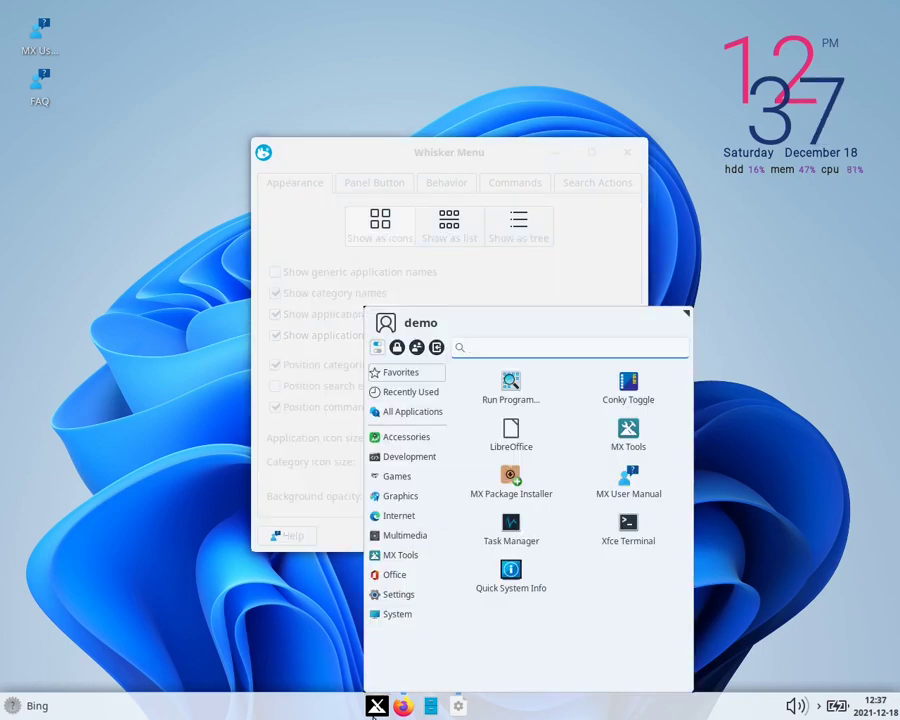
left_click(375, 708)
left_click(405, 445)
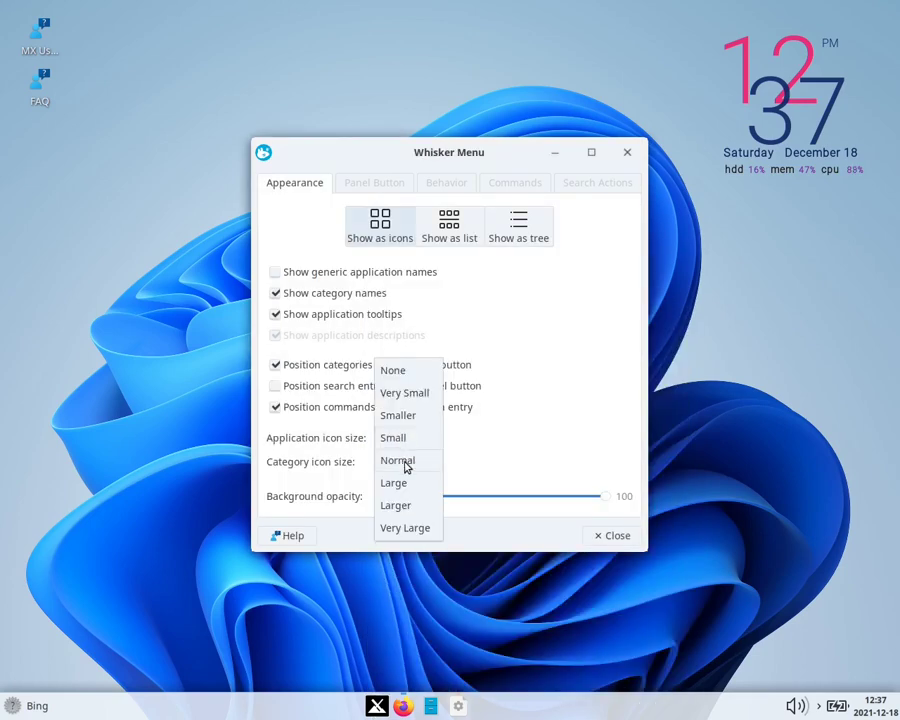
left_click(405, 462)
Lower the Whisker Menu's background opacity to 90, previewing the menu's transparency along the way
left_click_drag(601, 500, 590, 502)
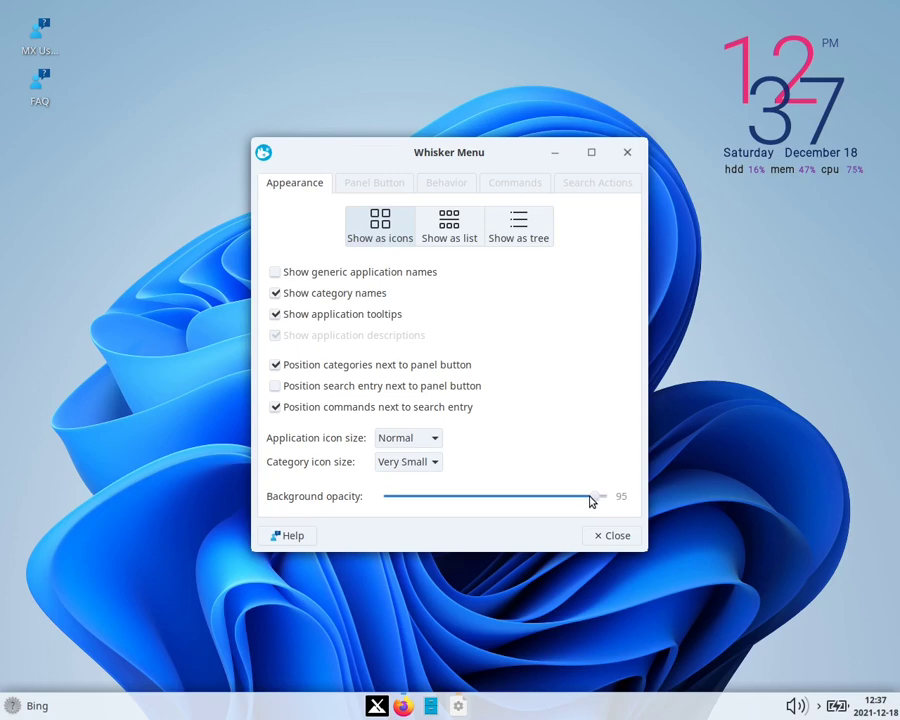
left_click(368, 709)
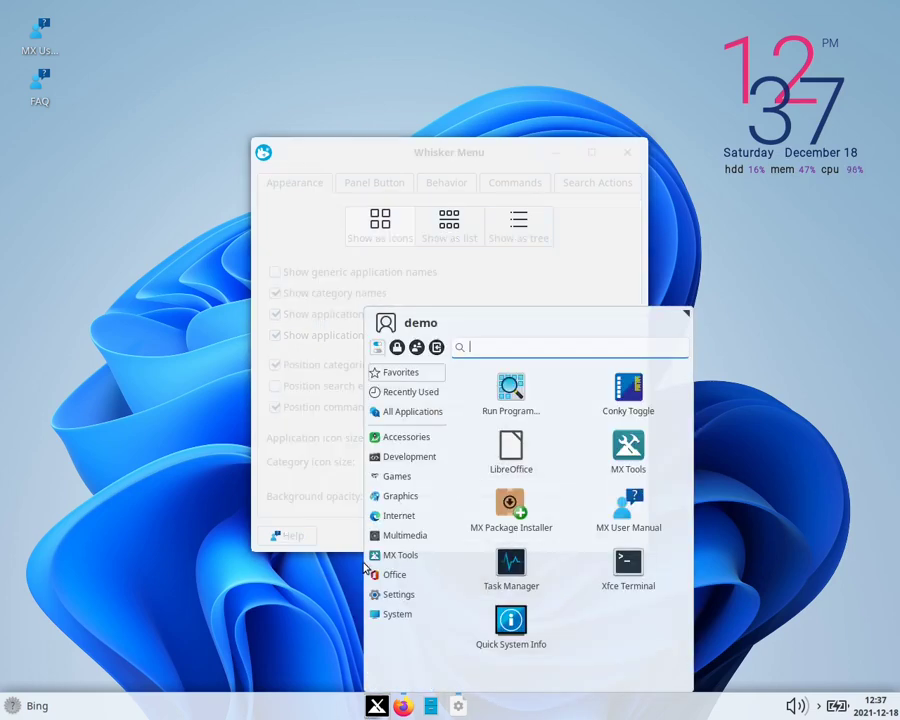
left_click(335, 538)
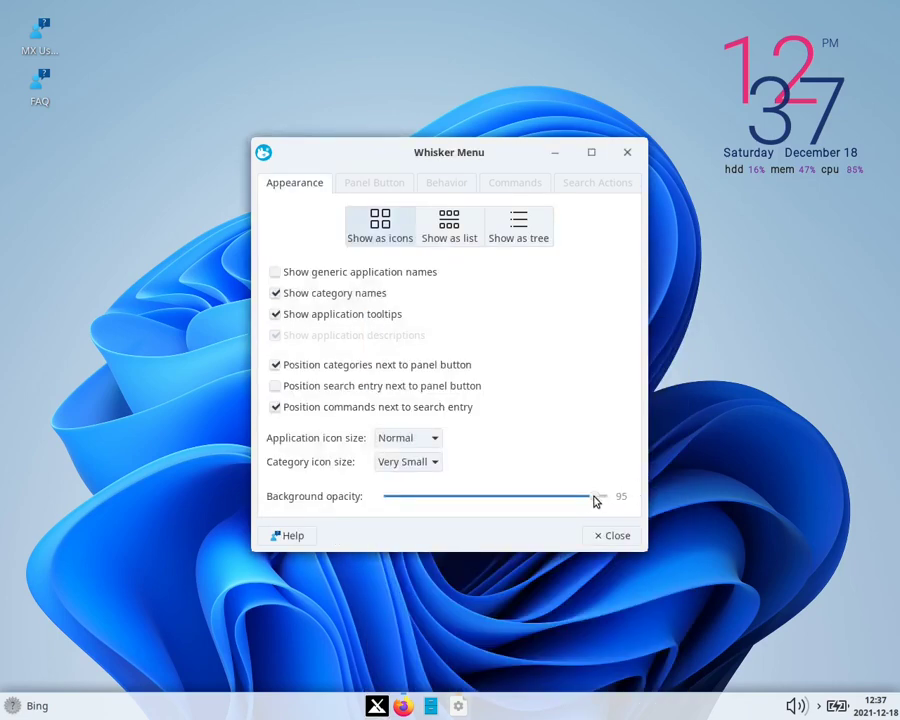
left_click_drag(595, 501, 592, 501)
left_click_drag(584, 501, 585, 501)
Open the Whisker Menu, widen it from its upper corner, and return to its settings
left_click(376, 706)
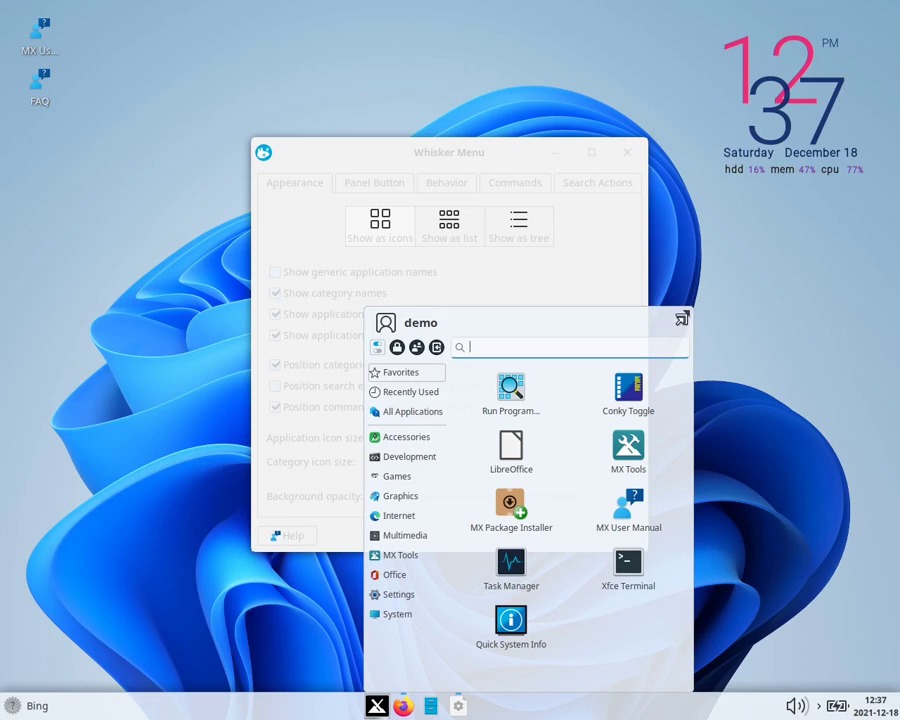
left_click_drag(681, 317, 765, 323)
left_click(645, 279)
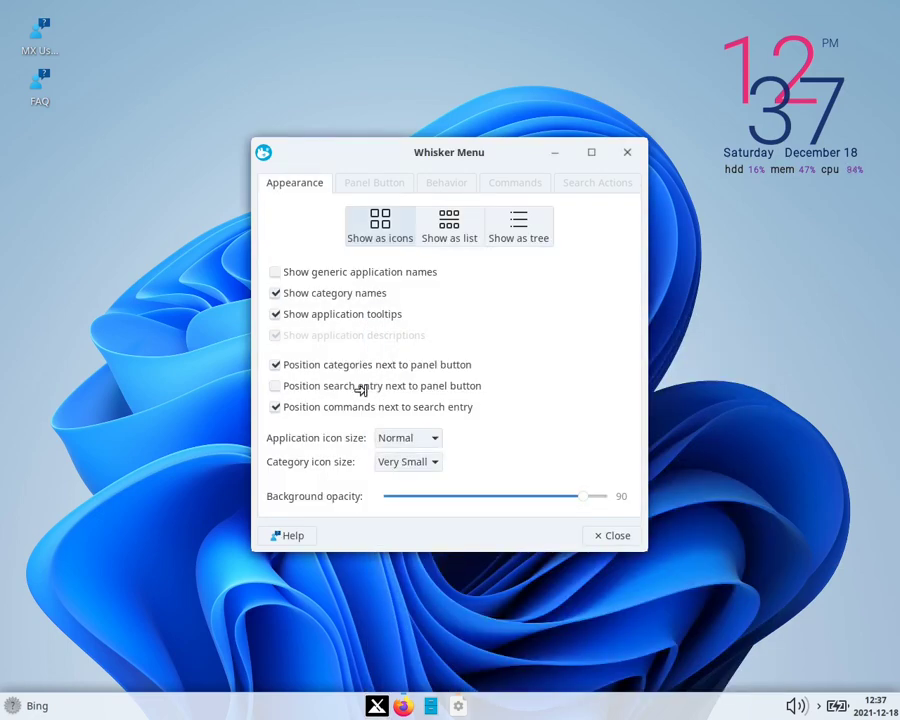
Stop positioning the Whisker Menu's commands next to the search entry and widen the opened menu from its upper corner
left_click(362, 410)
left_click(377, 706)
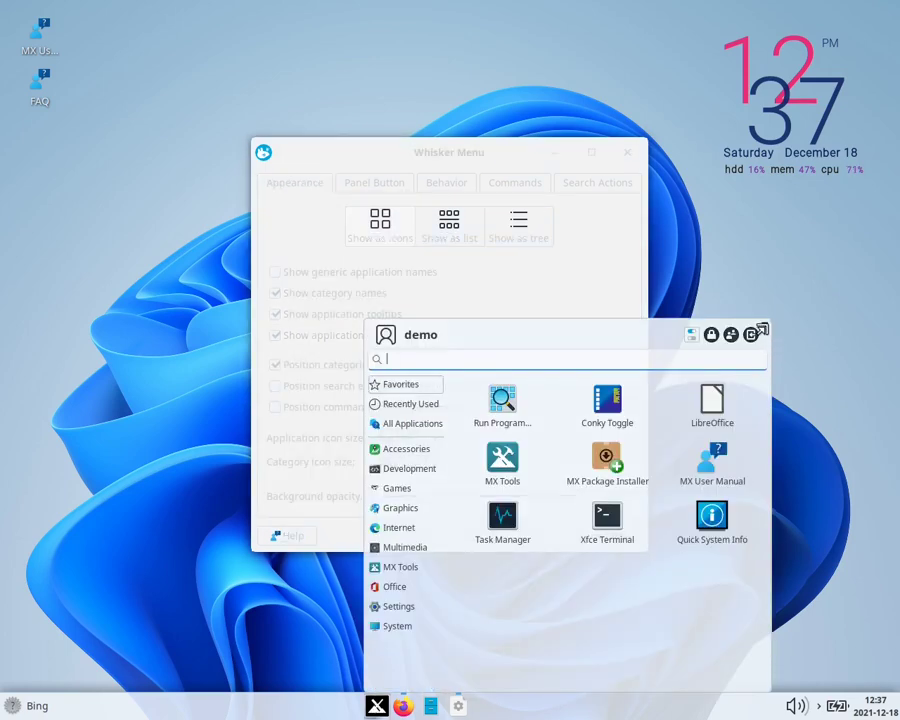
left_click_drag(760, 330, 807, 320)
Enable generic application names for the Whisker Menu and look over its panel button, behavior and commands settings
left_click(610, 279)
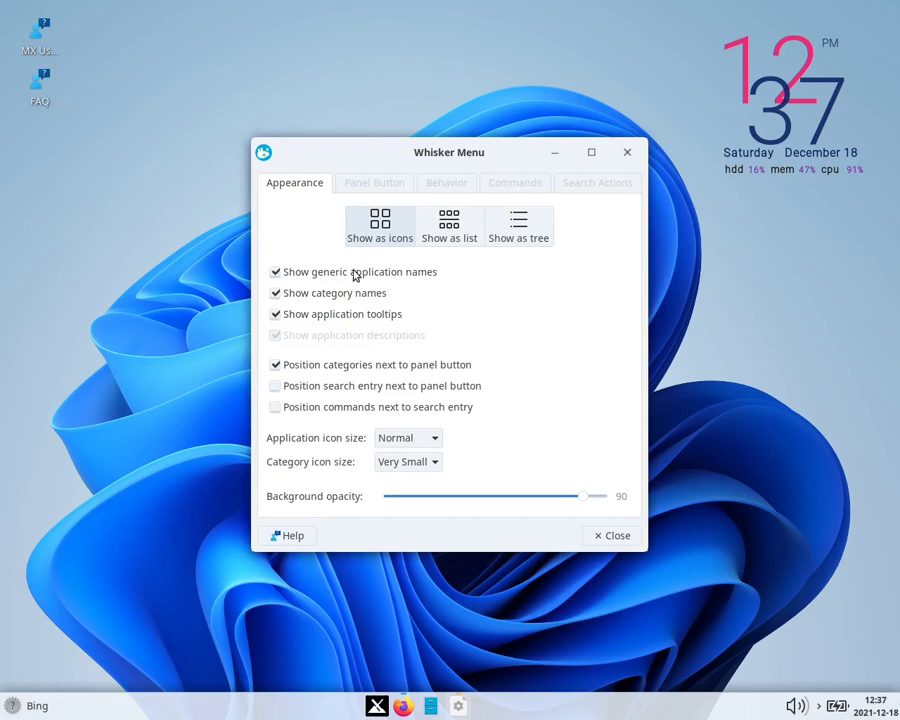
left_click(357, 190)
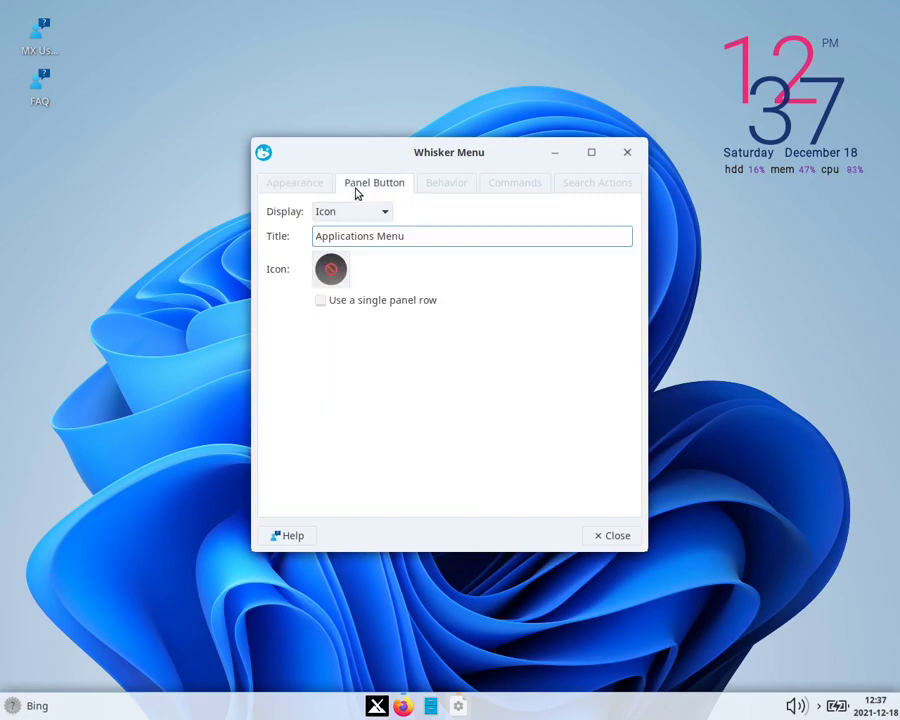
left_click(431, 186)
left_click(519, 182)
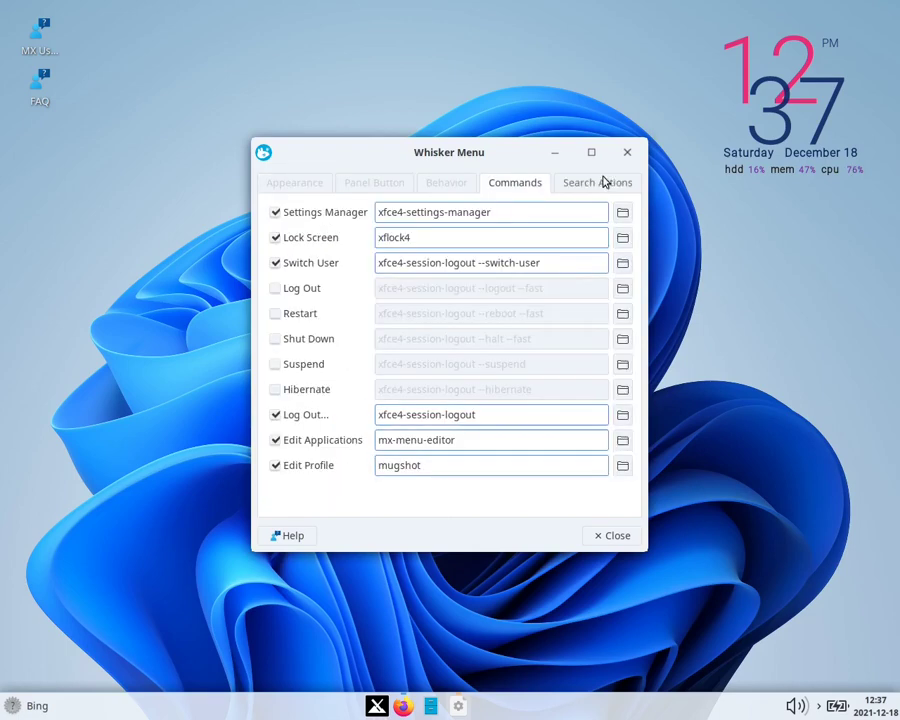
left_click(295, 182)
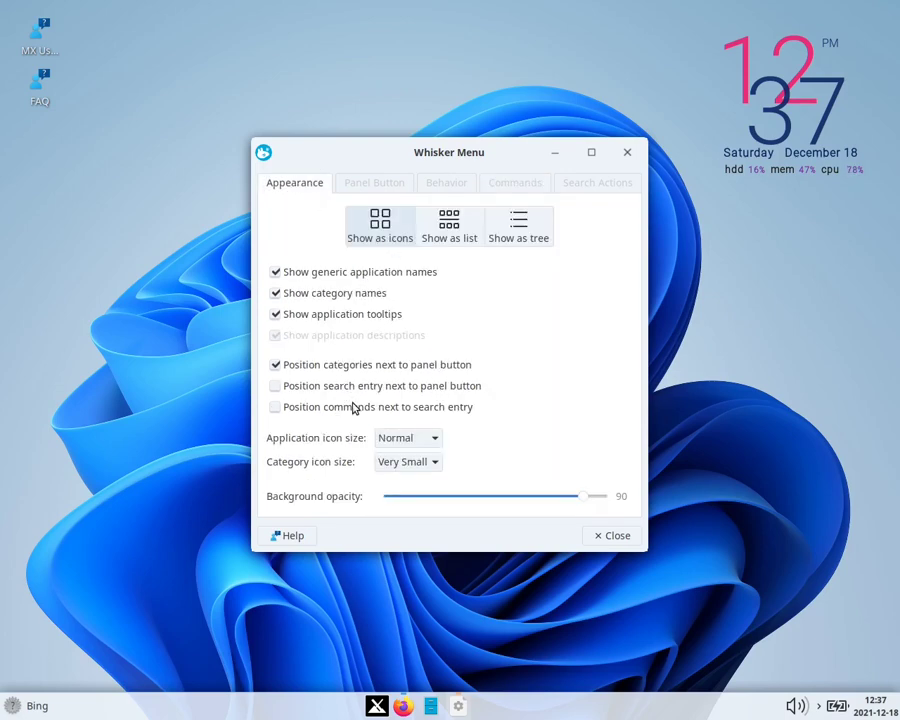
Position the commands next to the search entry again and turn off application tooltips, briefly previewing the menu
left_click(350, 315)
left_click(375, 707)
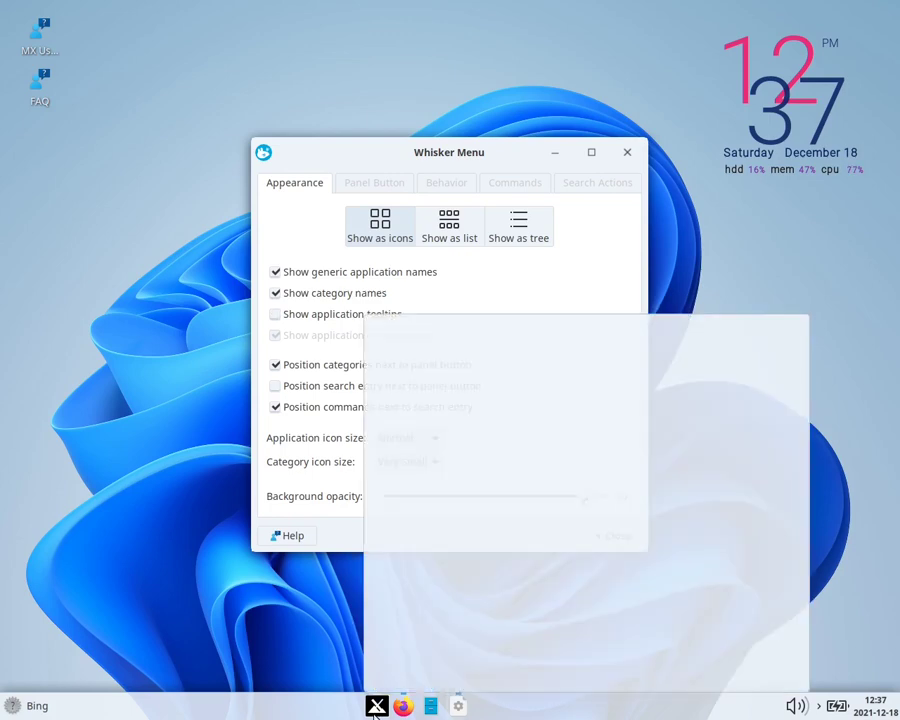
left_click(375, 707)
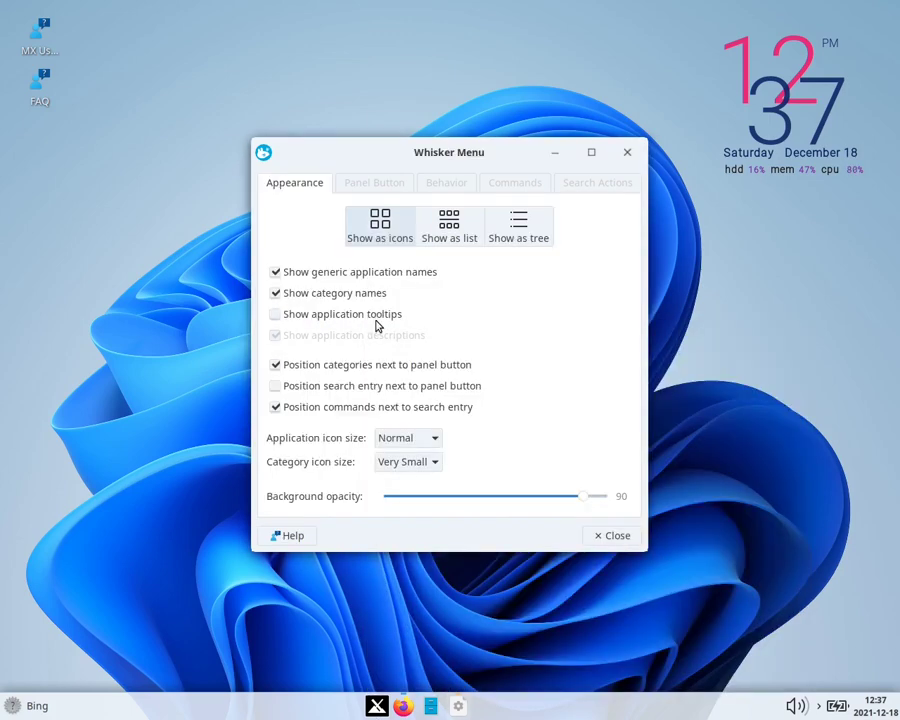
Turn application tooltips back on, hide the category names, and open the Whisker Menu
left_click(360, 318)
left_click(342, 296)
key("super")
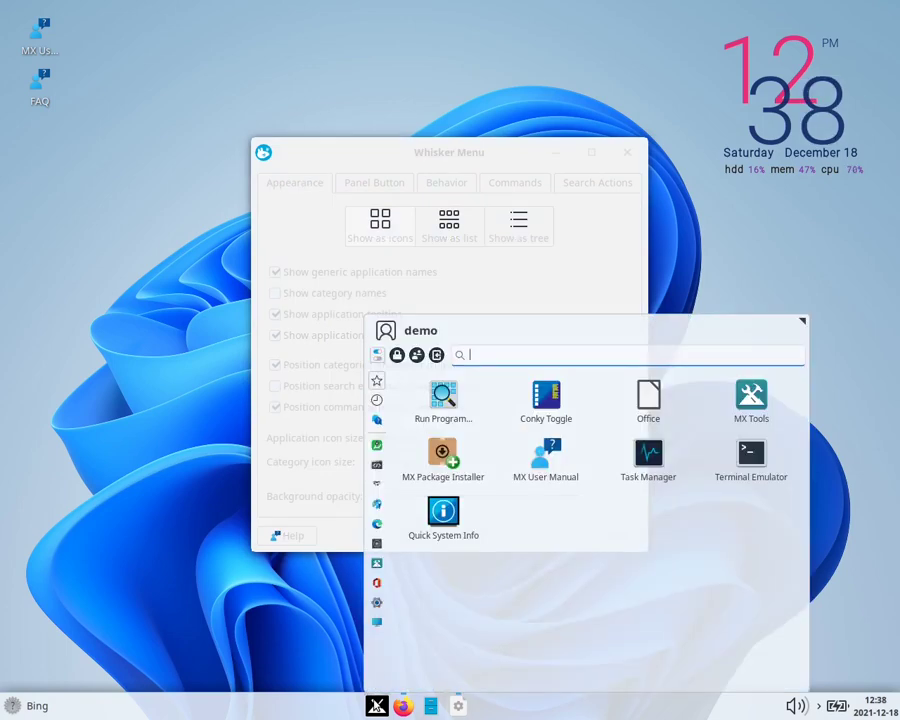
Launch Task Manager from the open menu and pin it to the dock
left_click(648, 456)
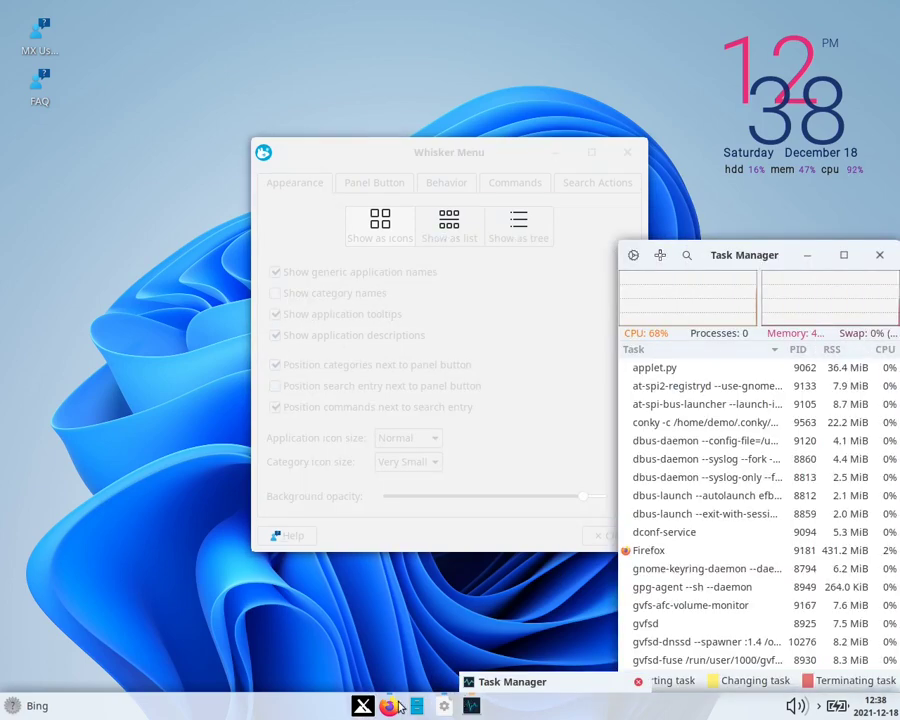
right_click(472, 706)
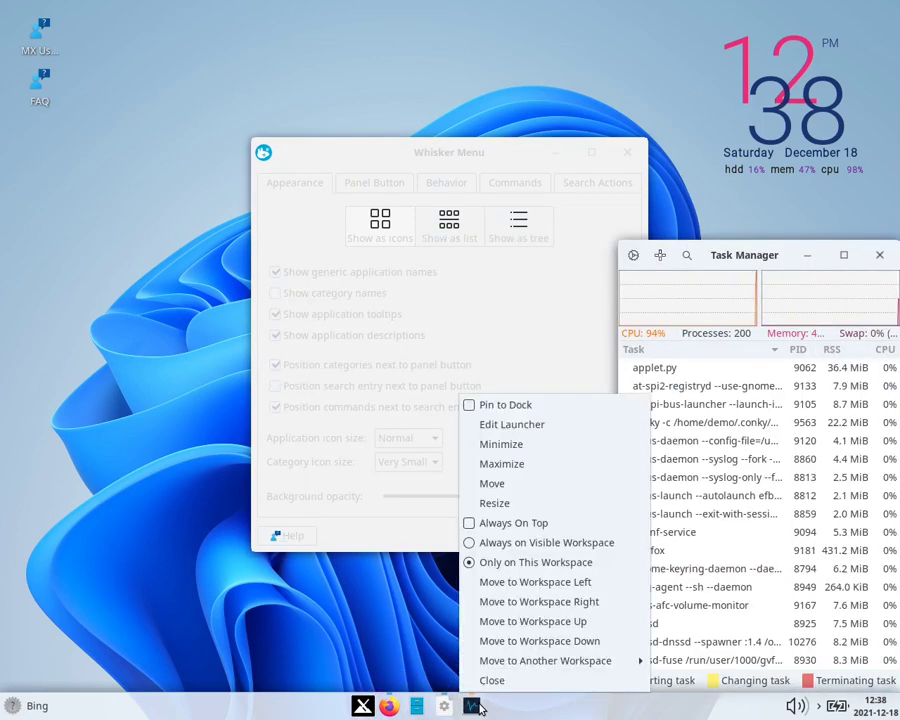
left_click(556, 406)
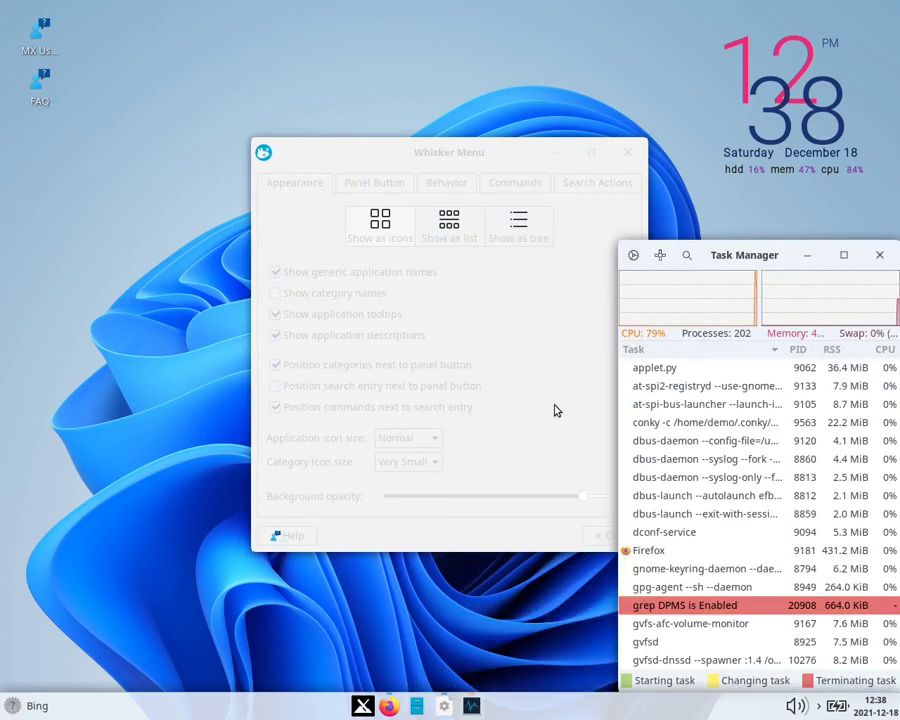
Launch Run Program from the Whisker Menu, pin Application Finder to the dock, and dismiss its window
left_click(362, 706)
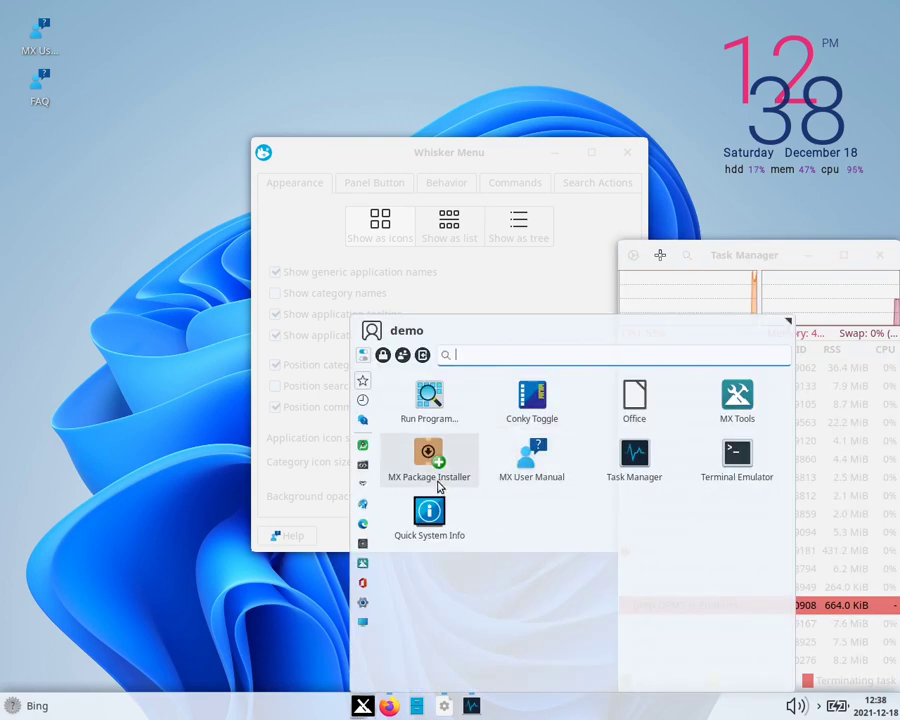
left_click(450, 406)
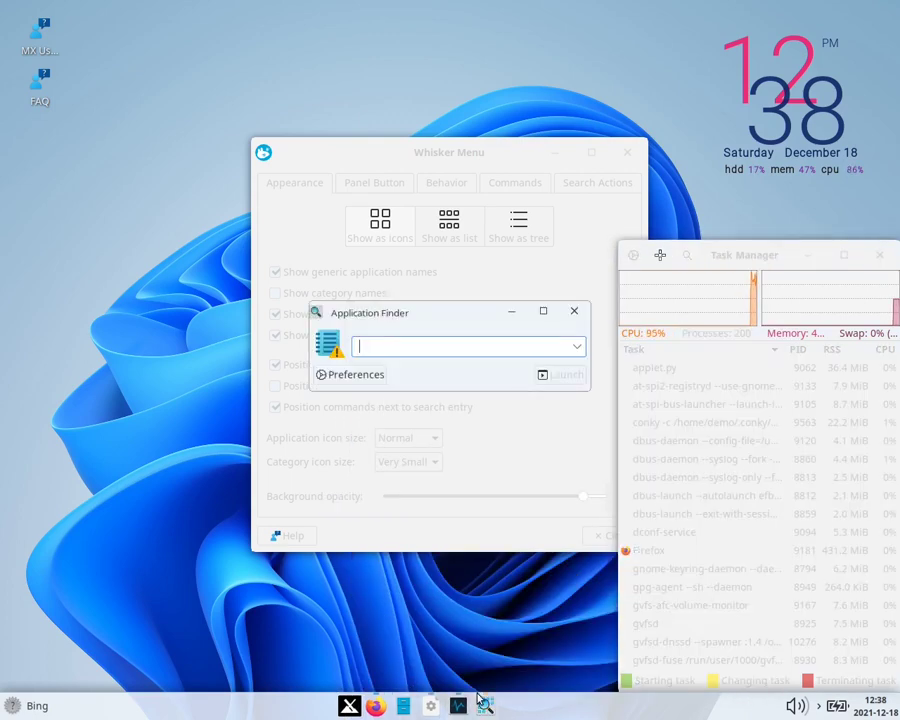
right_click(483, 705)
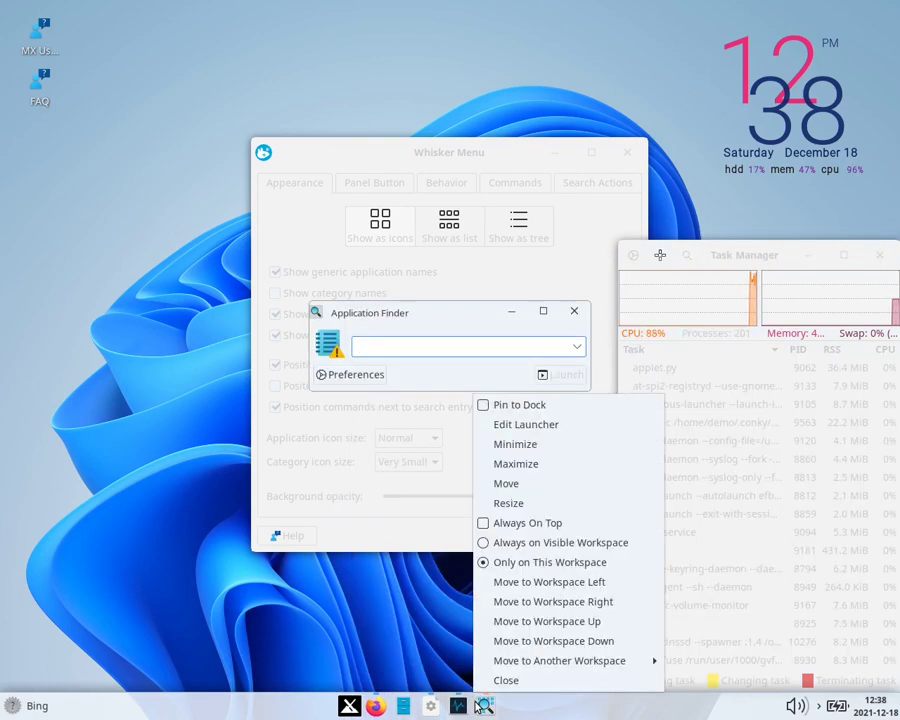
left_click(544, 410)
mouse_move(432, 316)
left_mouse_down()
mouse_move(466, 314)
mouse_move(424, 310)
left_mouse_up()
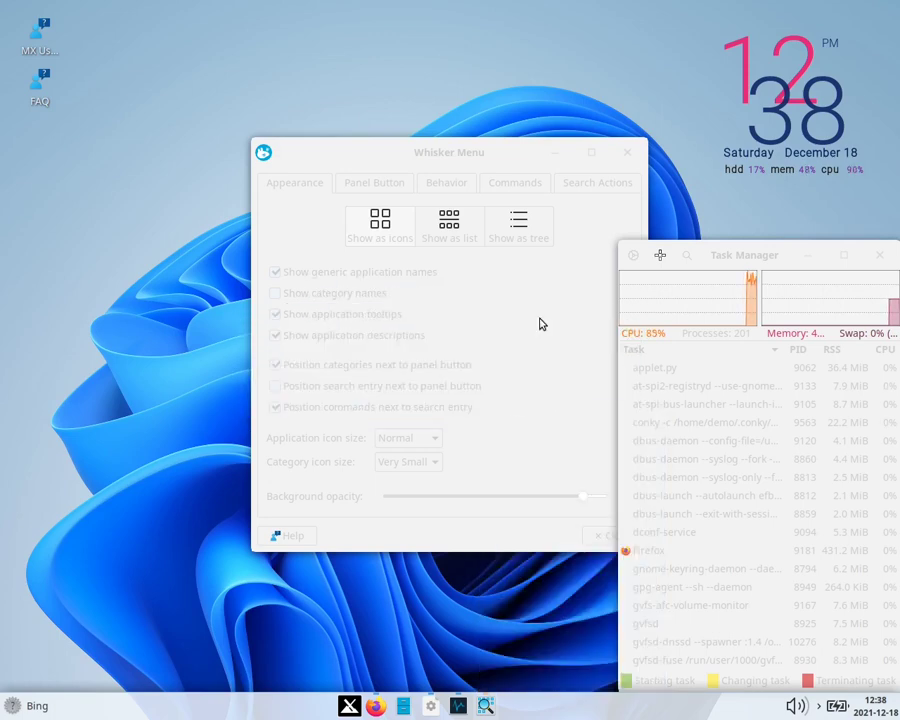
left_click(541, 312)
Move the Task Manager window towards the centre, and close it along with the Whisker Menu settings
left_click_drag(776, 249, 493, 177)
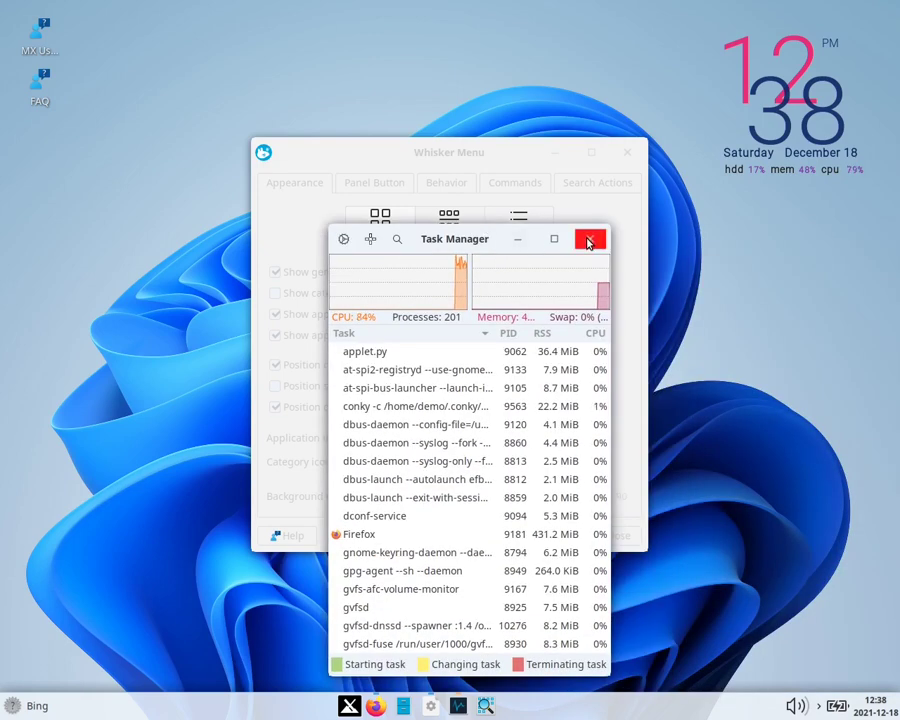
left_click(584, 184)
left_click(627, 152)
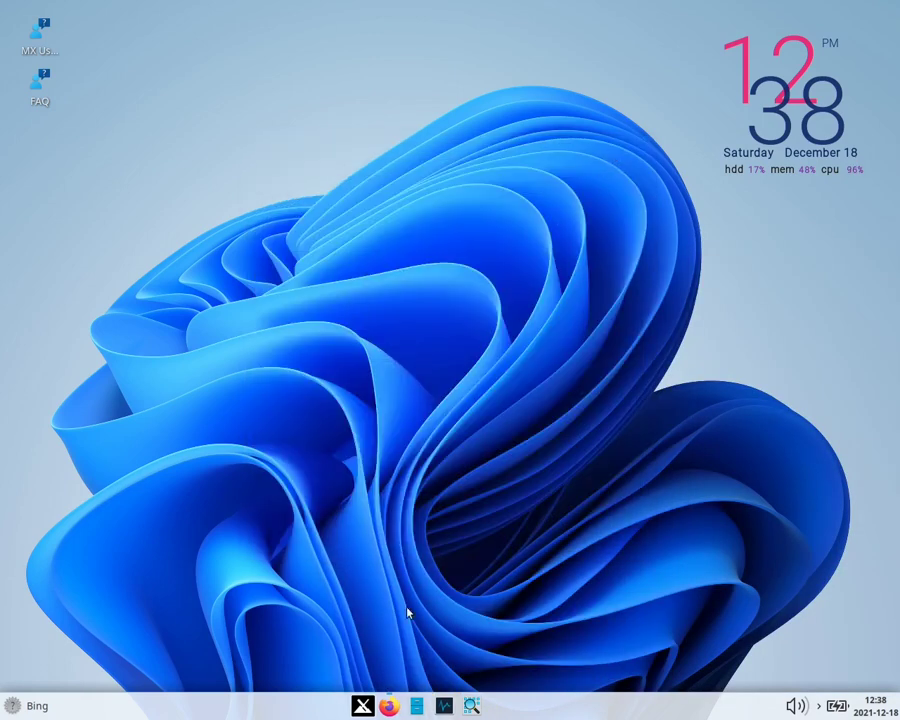
Examine the restyled Whisker Menu and the hidden tray icons on the bare desktop
left_click(362, 706)
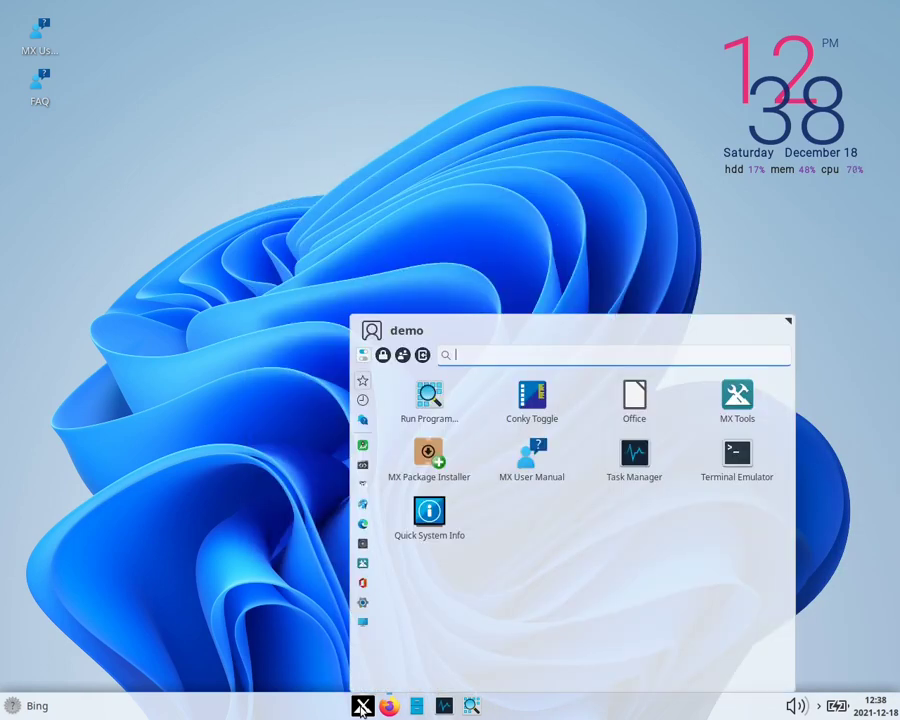
left_click(362, 706)
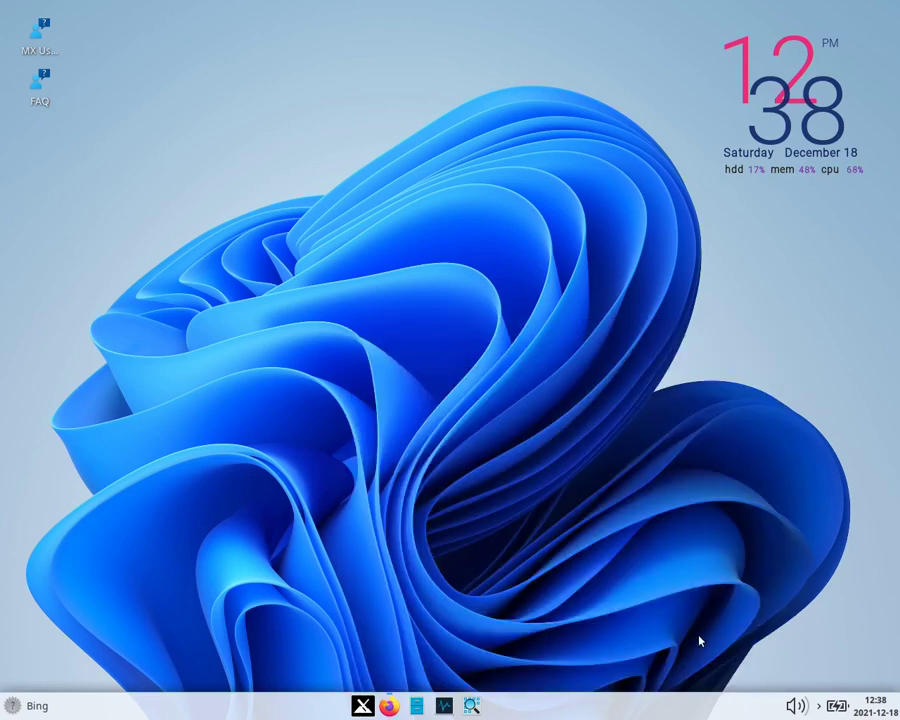
left_click(818, 706)
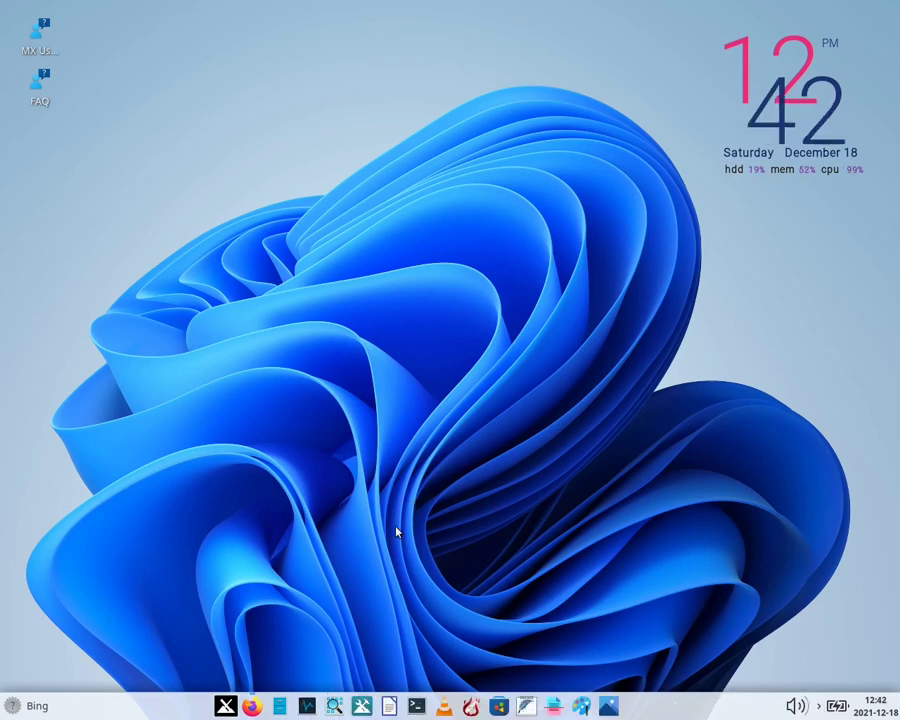
left_click(226, 704)
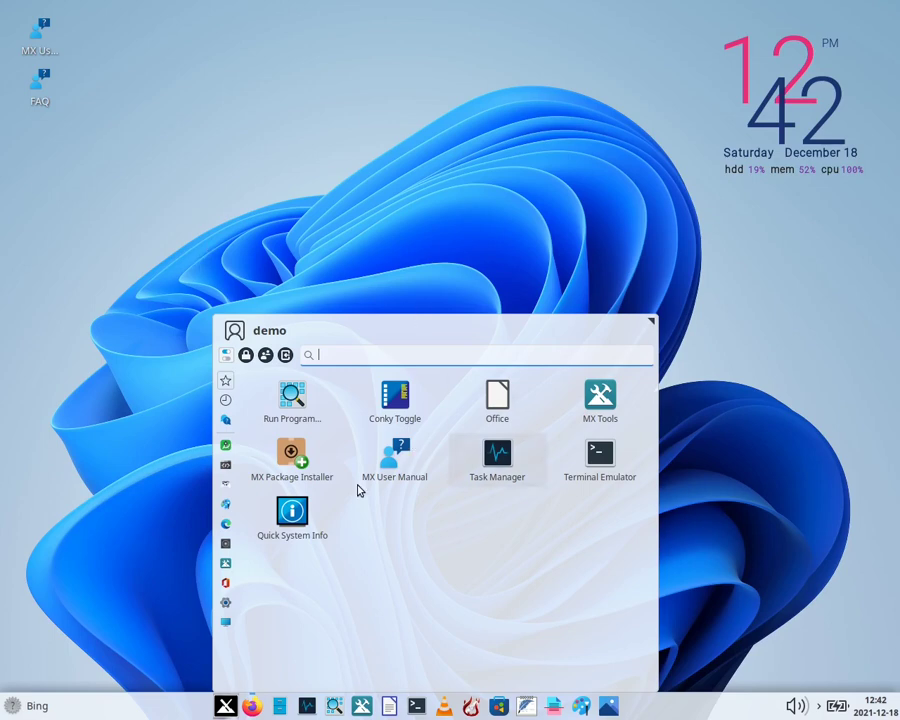
left_click(57, 377)
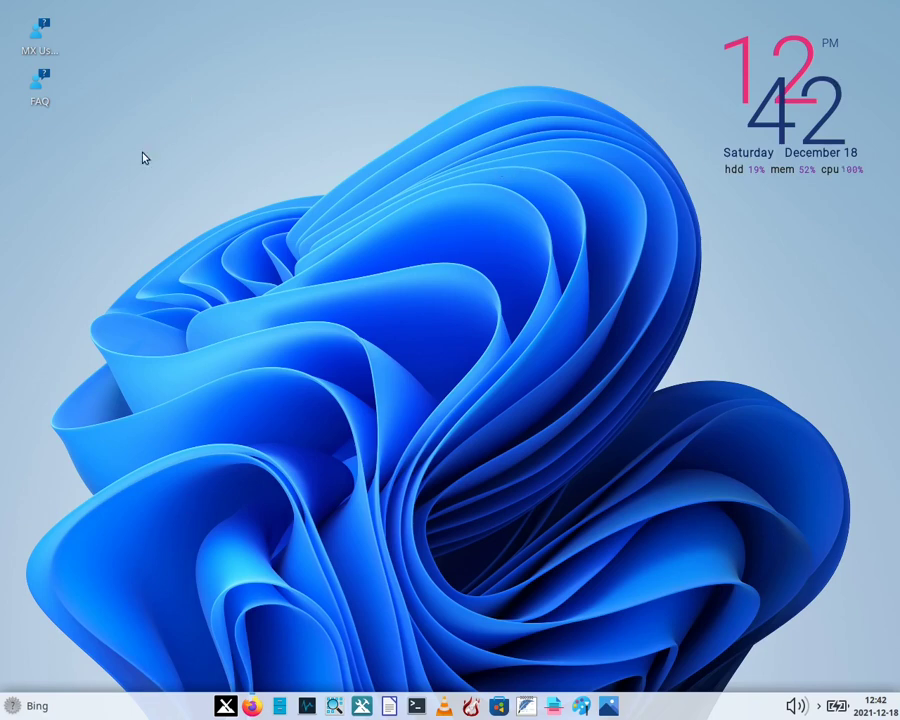
Delete the MX User Manual and FAQ icons from the desktop and enable the default Trash icon in the Desktop settings
left_click_drag(144, 155, 4, 8)
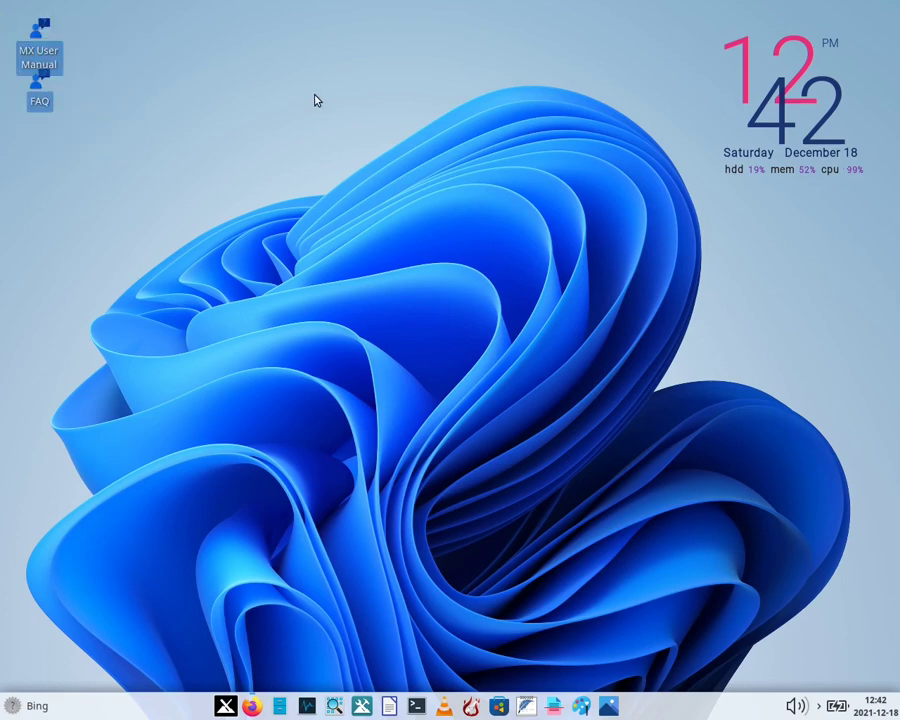
key("Delete")
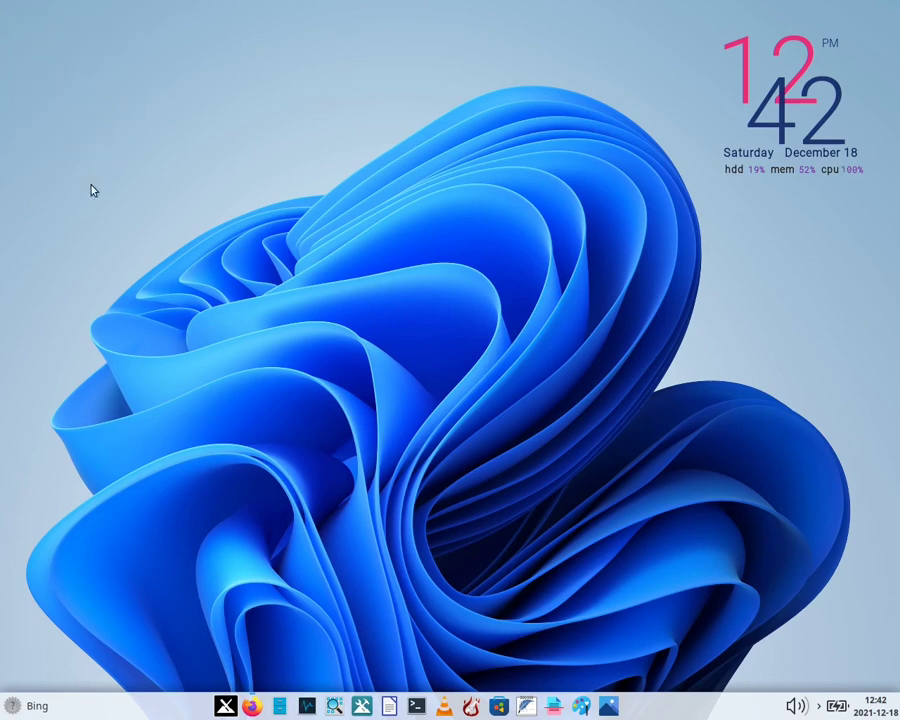
right_click(167, 129)
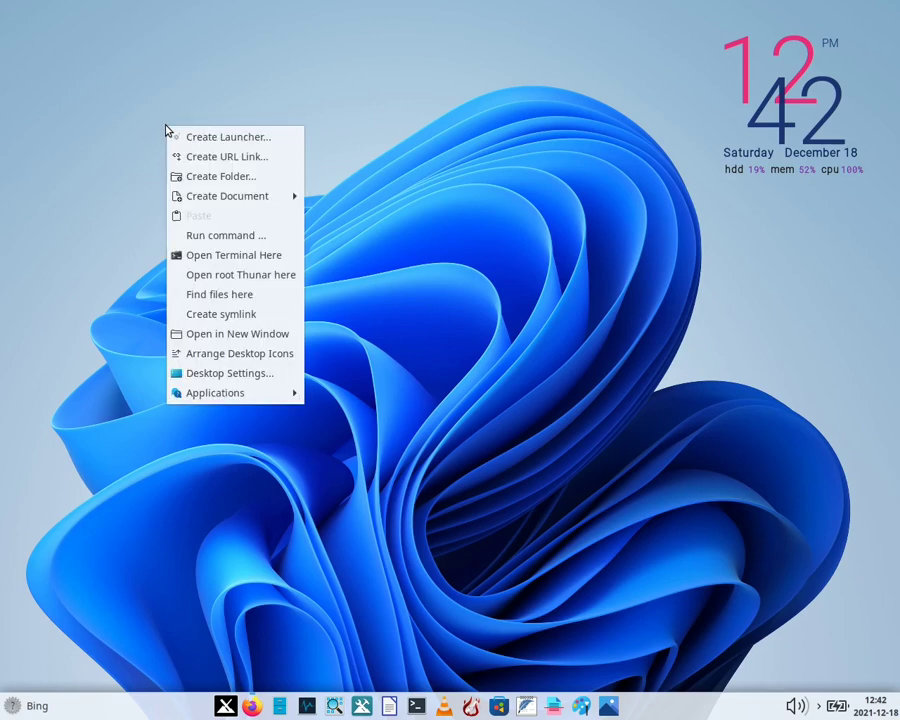
left_click(220, 382)
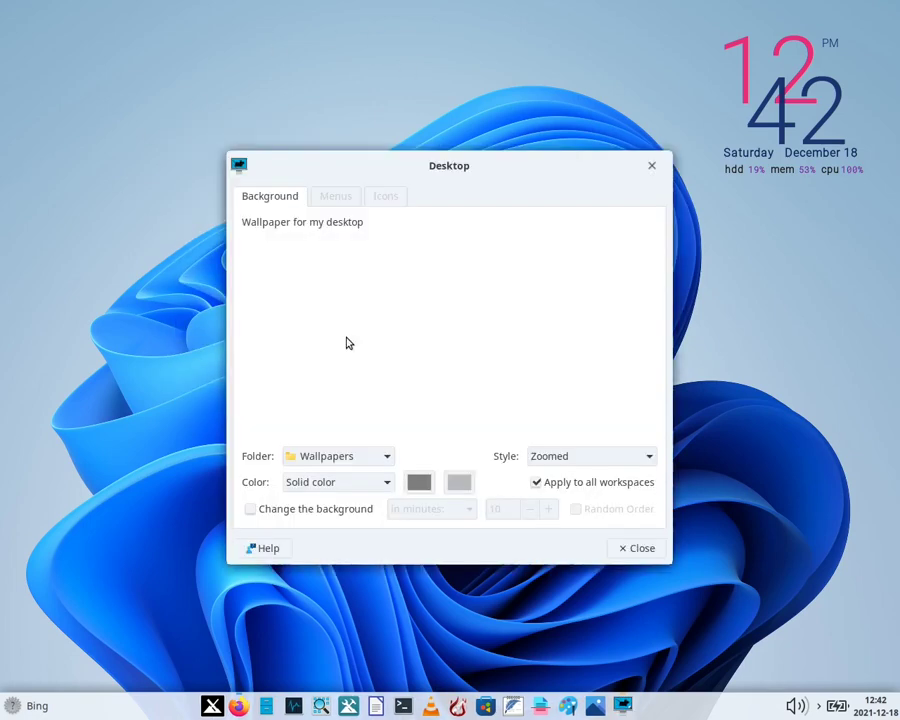
left_click(387, 195)
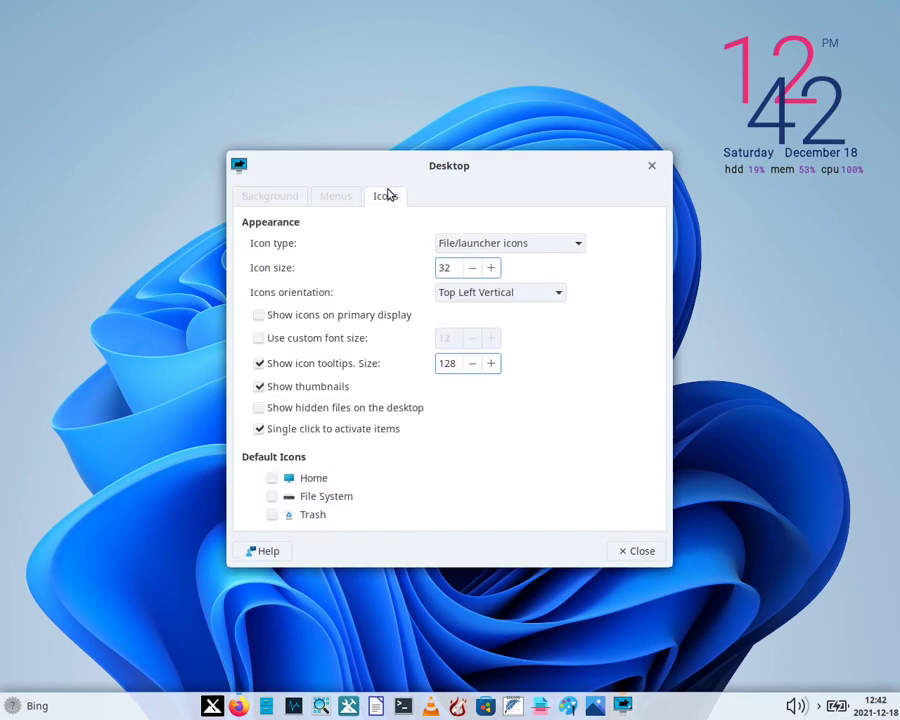
scroll(363, 499, "down", 1)
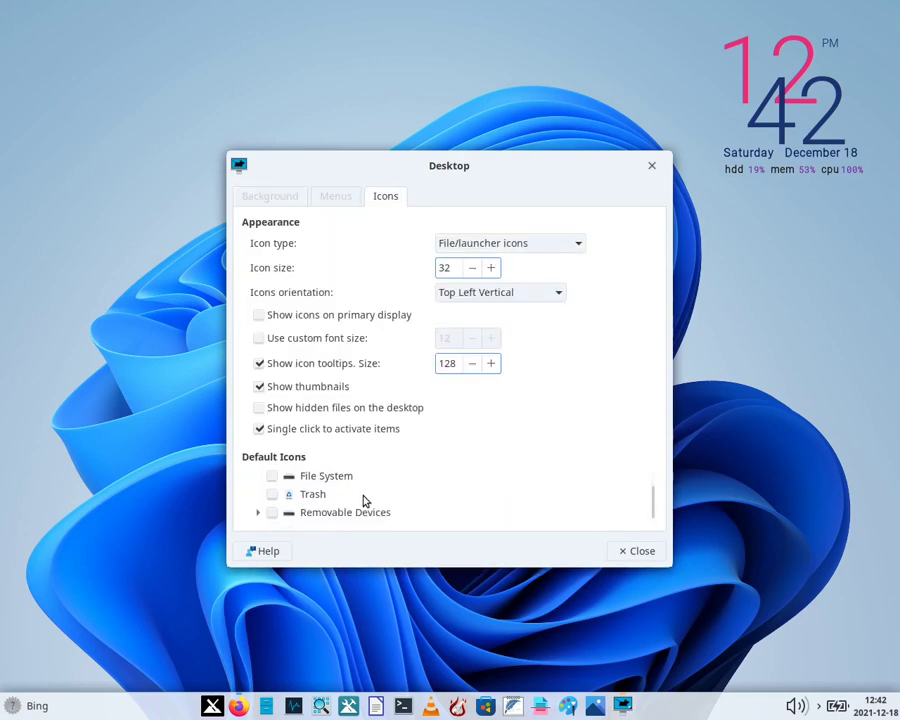
left_click(272, 494)
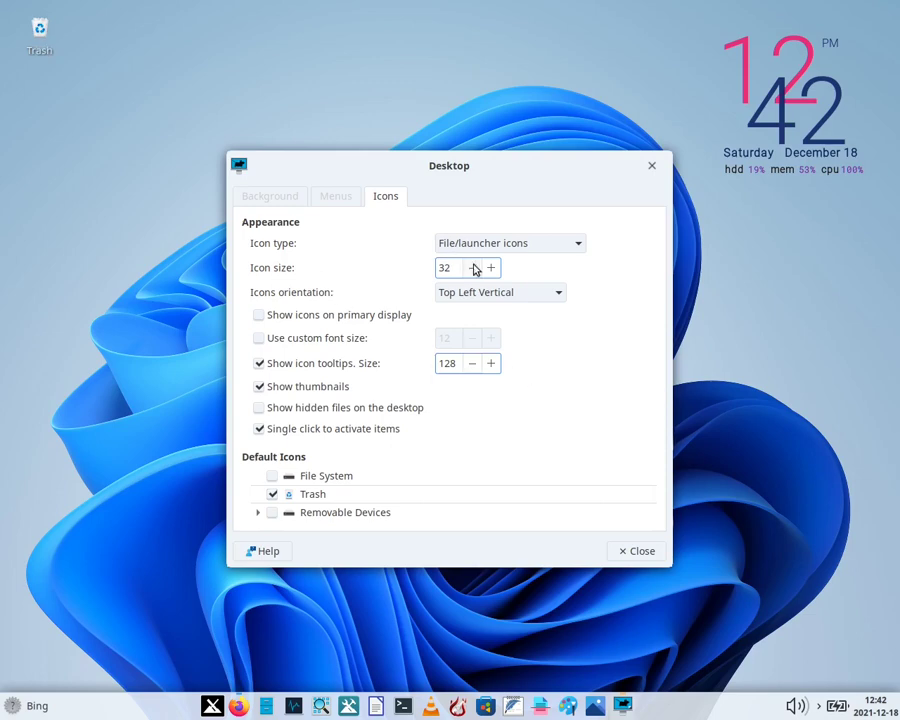
Set the desktop icon size to 54 and close the Desktop settings
left_click(491, 268)
left_click(491, 268)
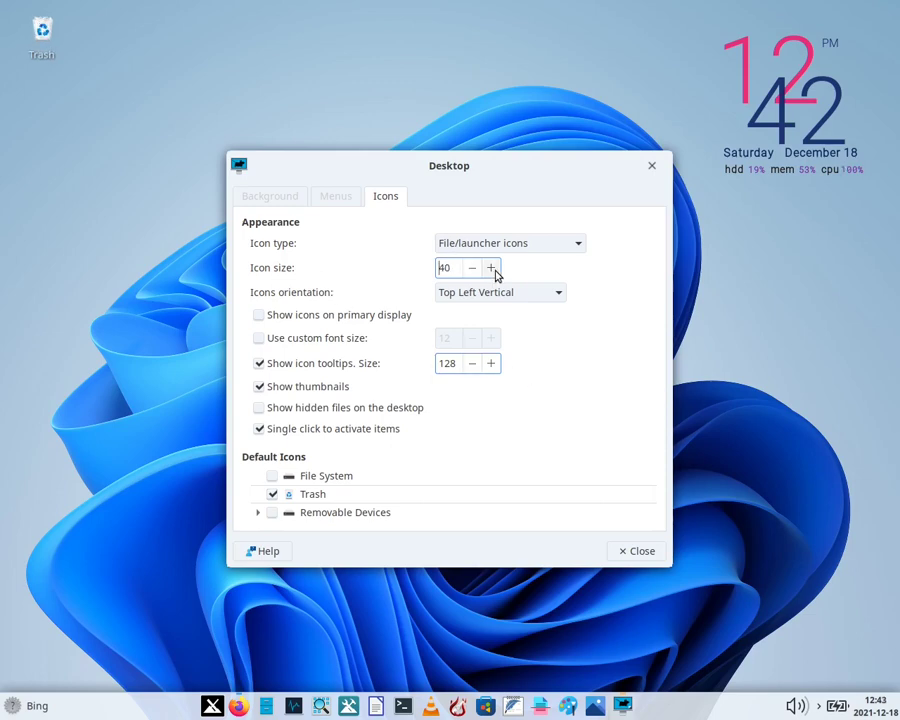
left_click(491, 268)
left_click(491, 268)
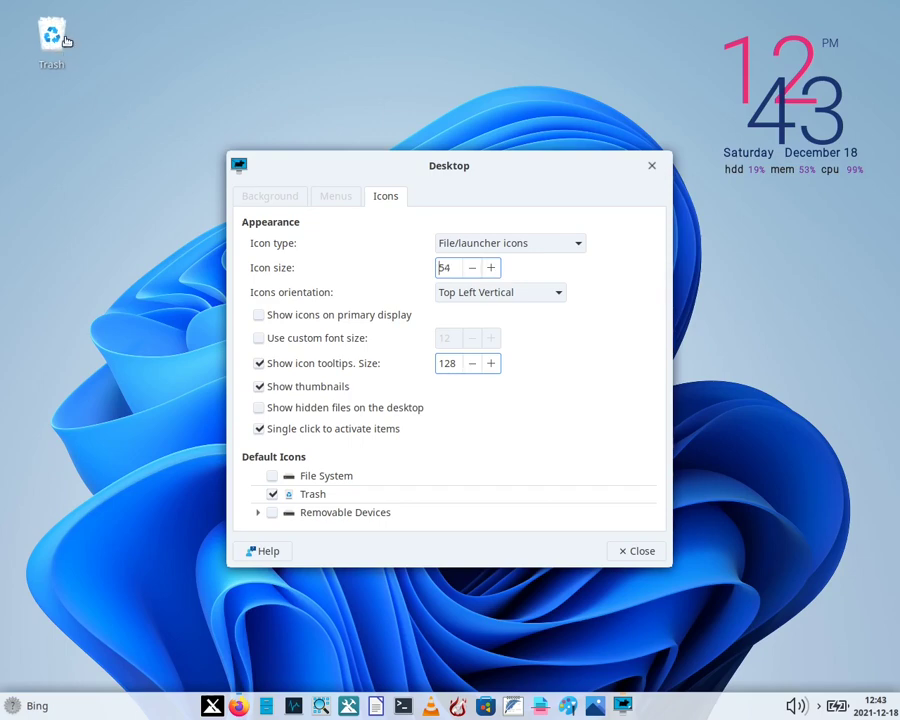
left_click_drag(518, 172, 542, 179)
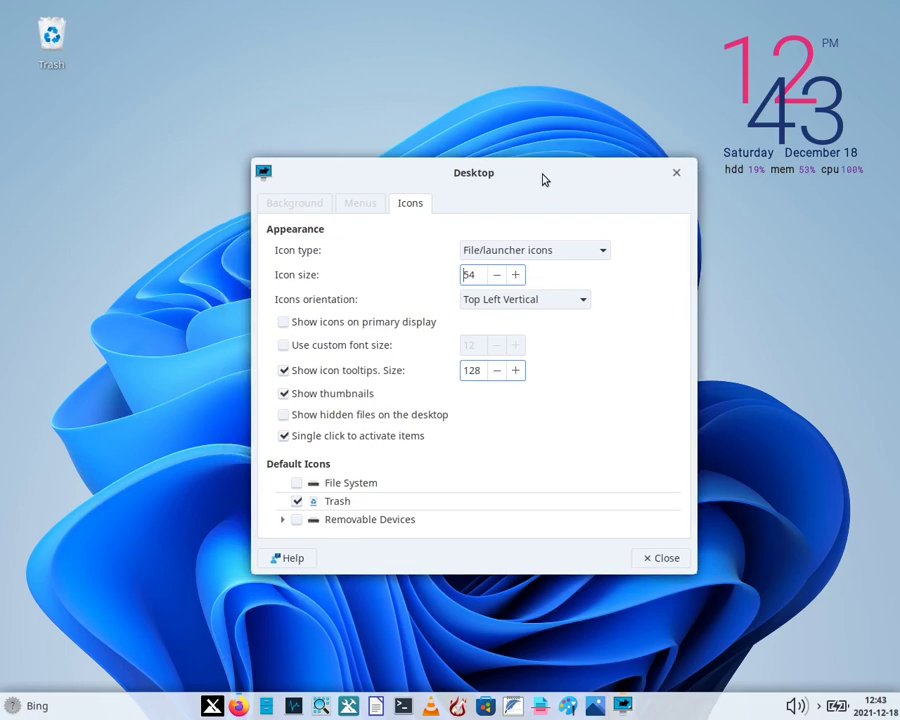
left_click(678, 171)
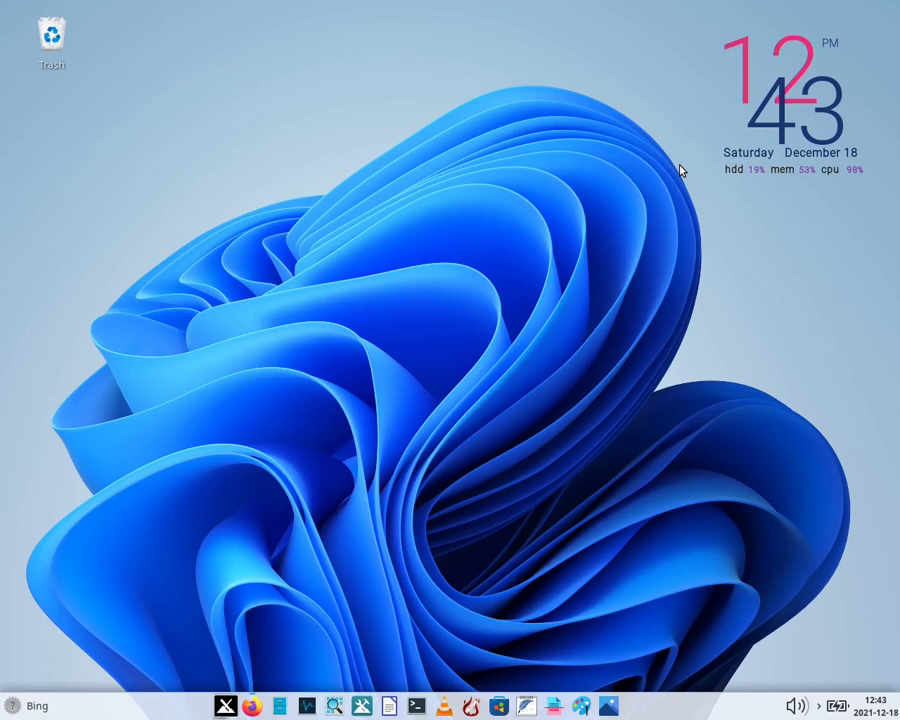
Search the Whisker Menu for "t" and open MX Tweak
key("super")
type("t")
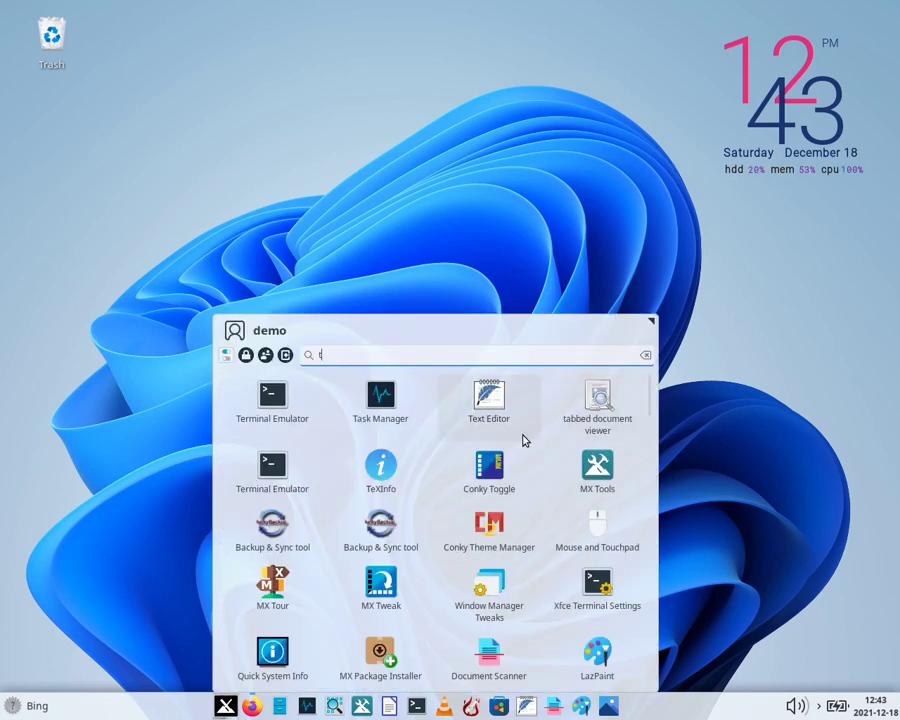
left_click(393, 573)
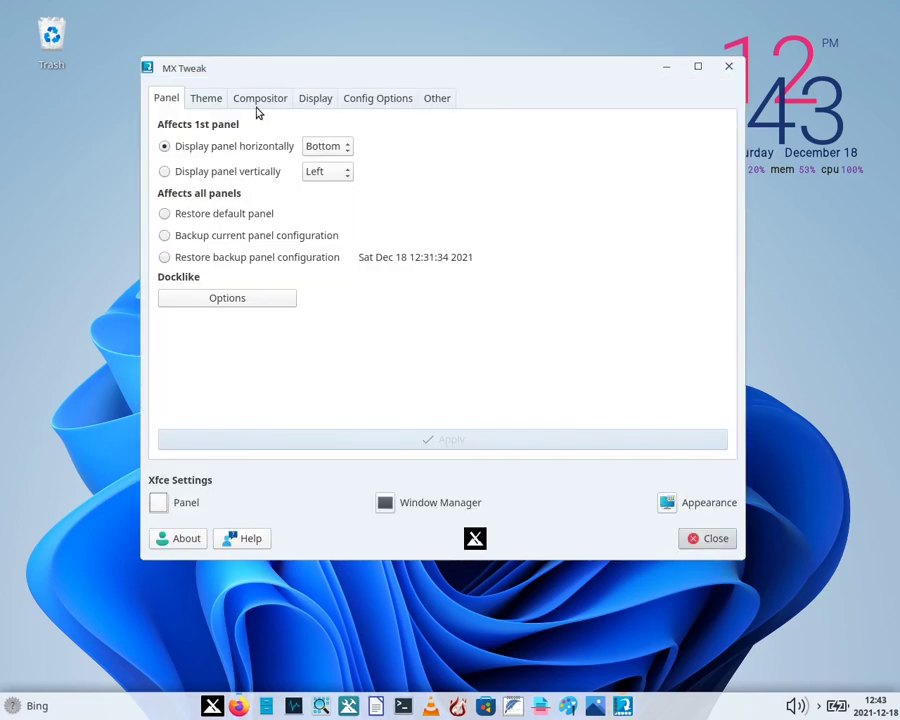
Disable single-click on the desktop and in Thunar File Manager, apply the changes and close MX Tweak
left_click(390, 100)
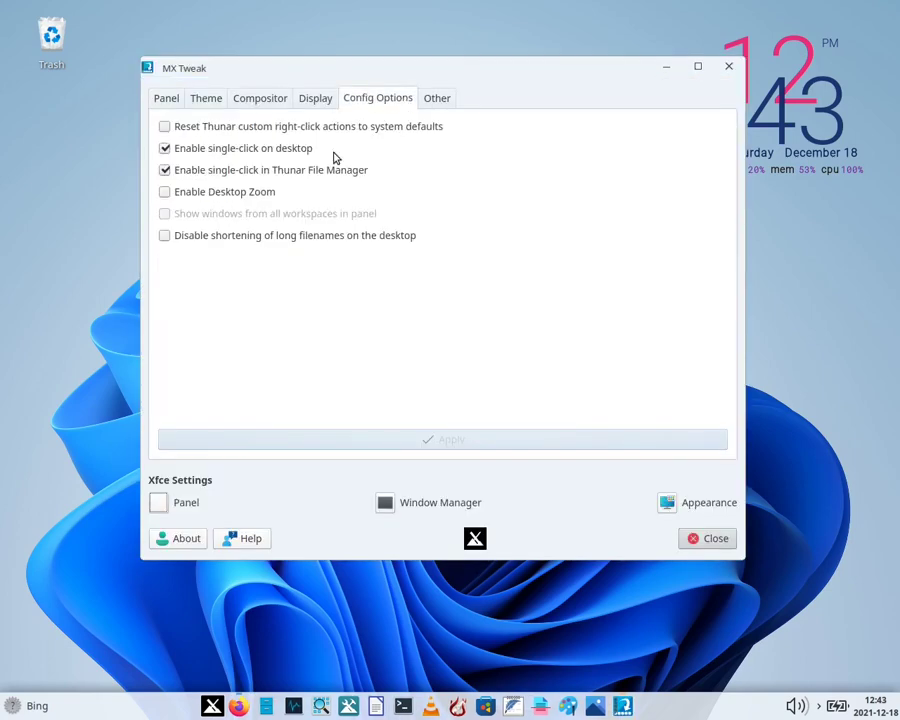
left_click(207, 151)
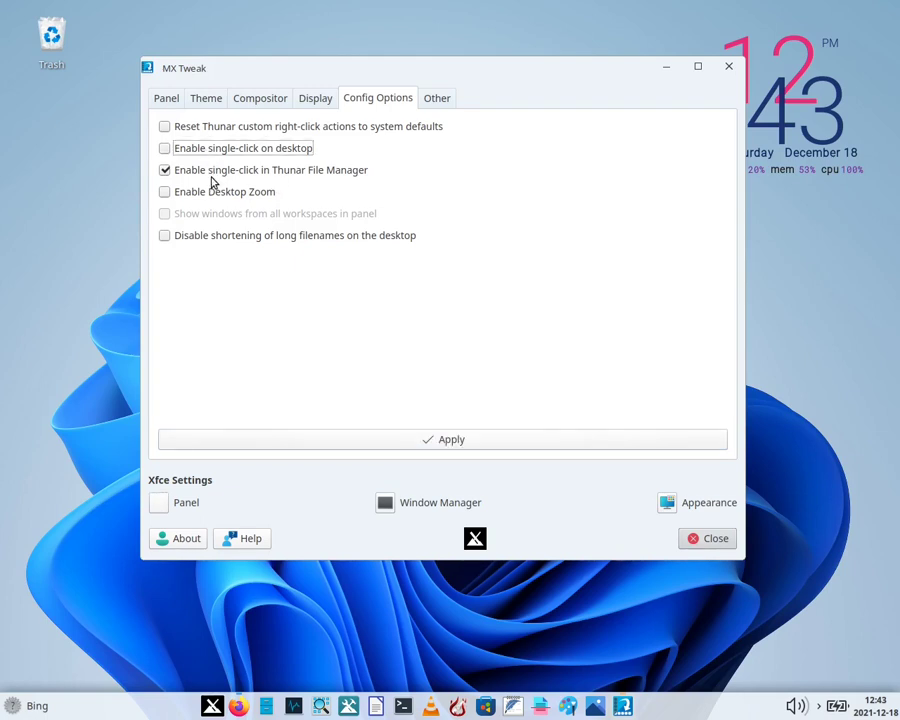
left_click(209, 174)
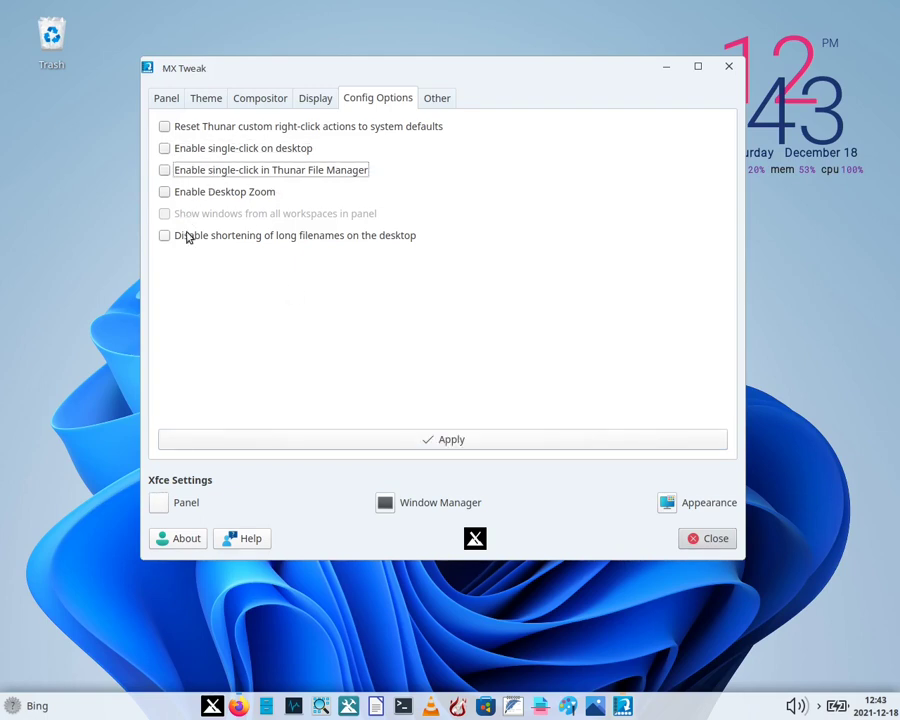
left_click(302, 447)
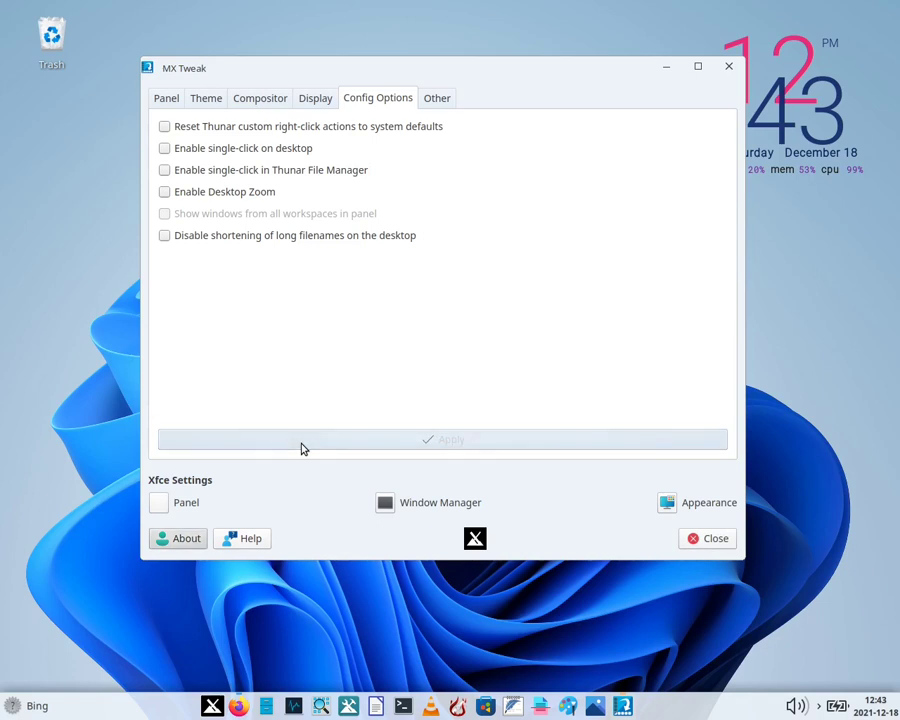
left_click(736, 66)
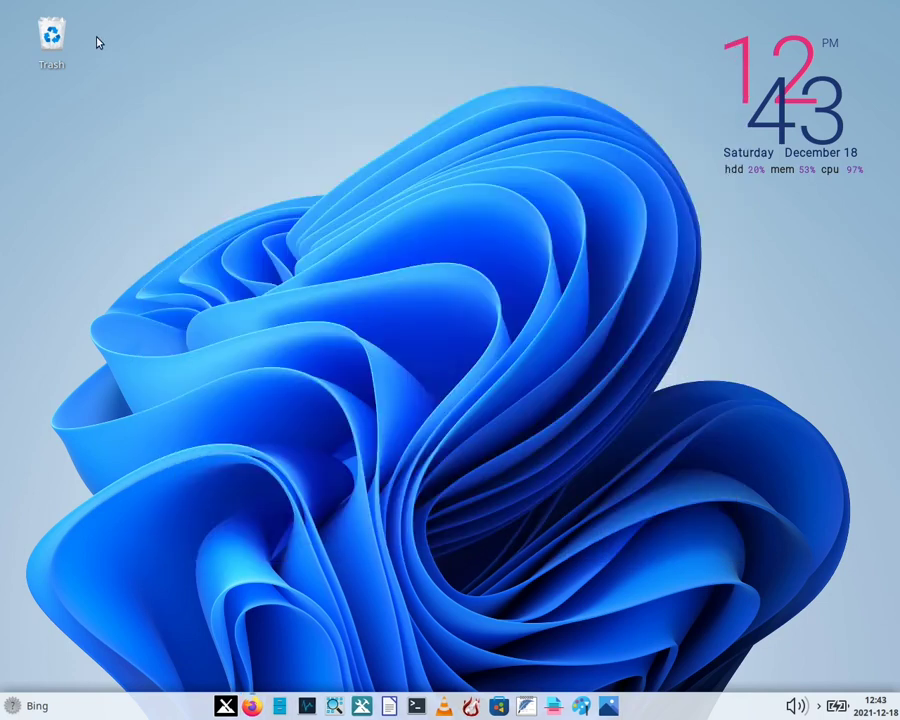
Check the contents of the Trash and empty it permanently
left_click(44, 42)
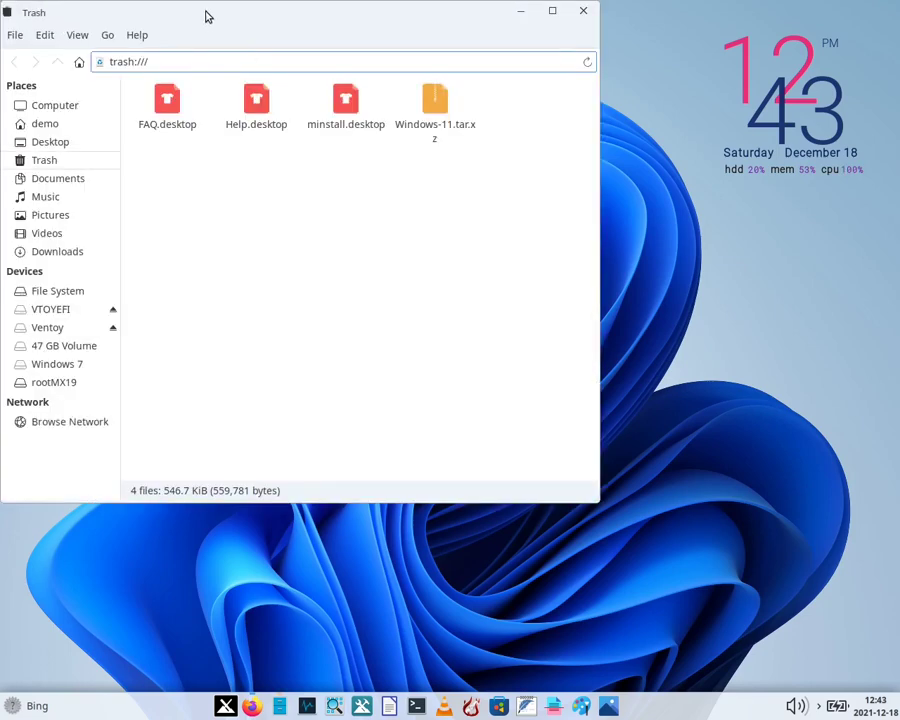
left_click_drag(207, 16, 246, 160)
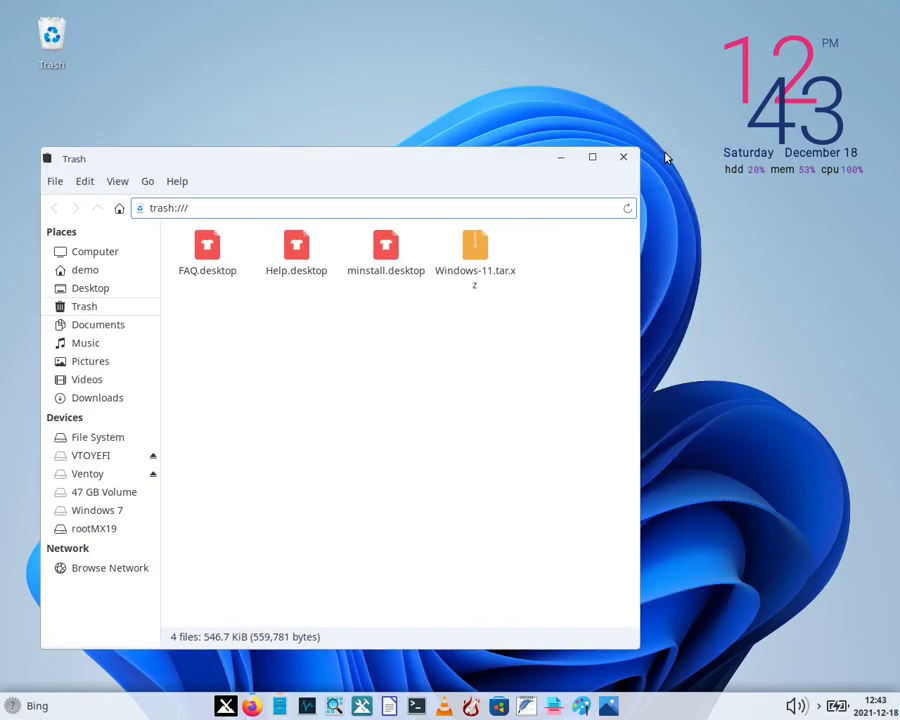
left_click(627, 163)
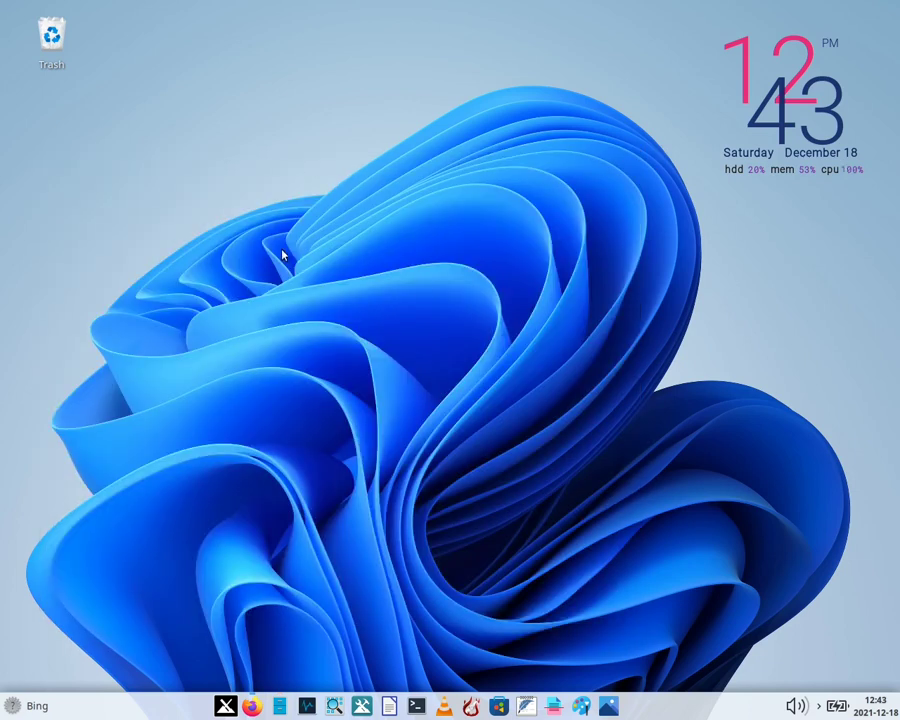
right_click(64, 45)
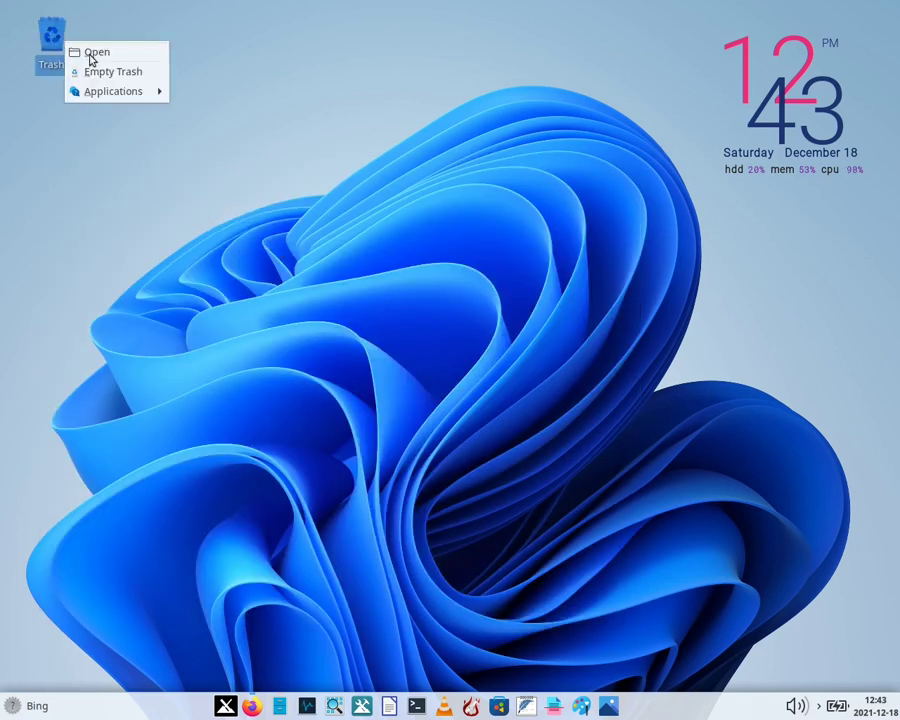
left_click(98, 71)
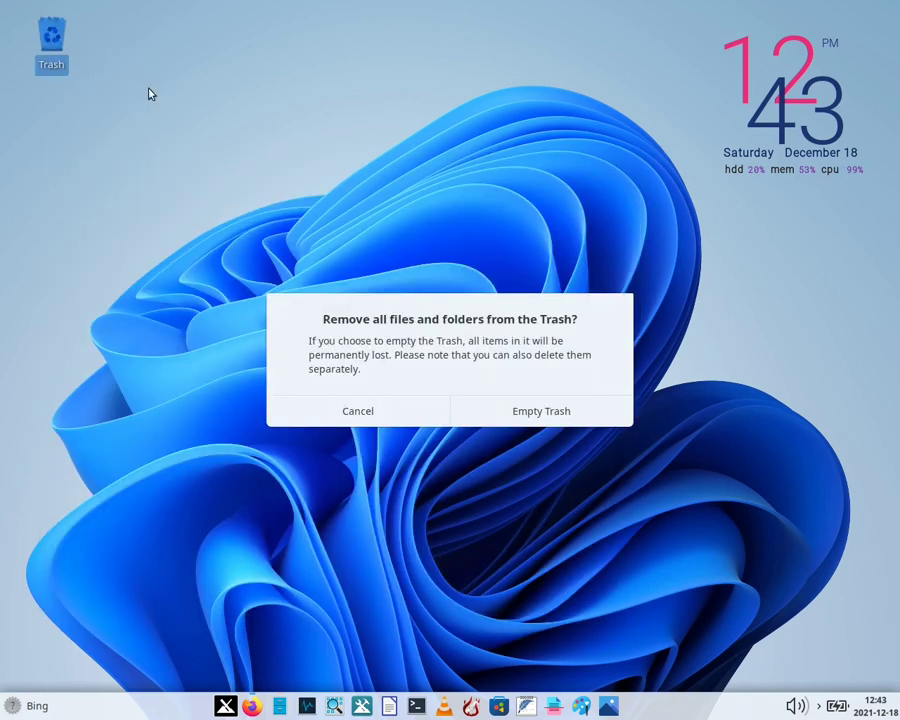
left_click(526, 413)
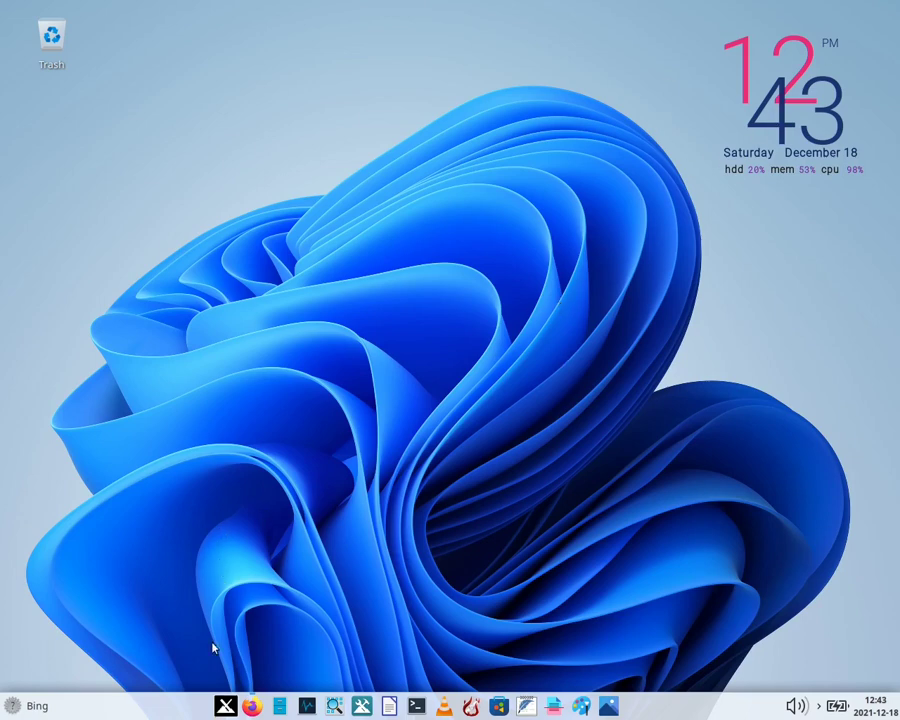
Search the Whisker Menu for "co" to toggle the Conky widget off, and close the minimized Firefox window
left_click(227, 706)
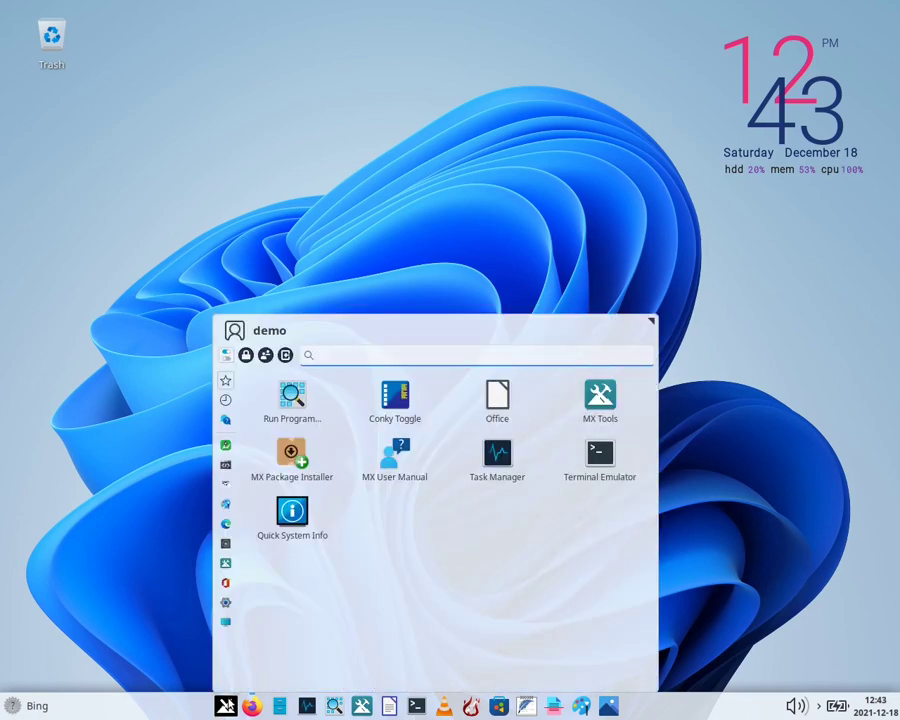
type("co")
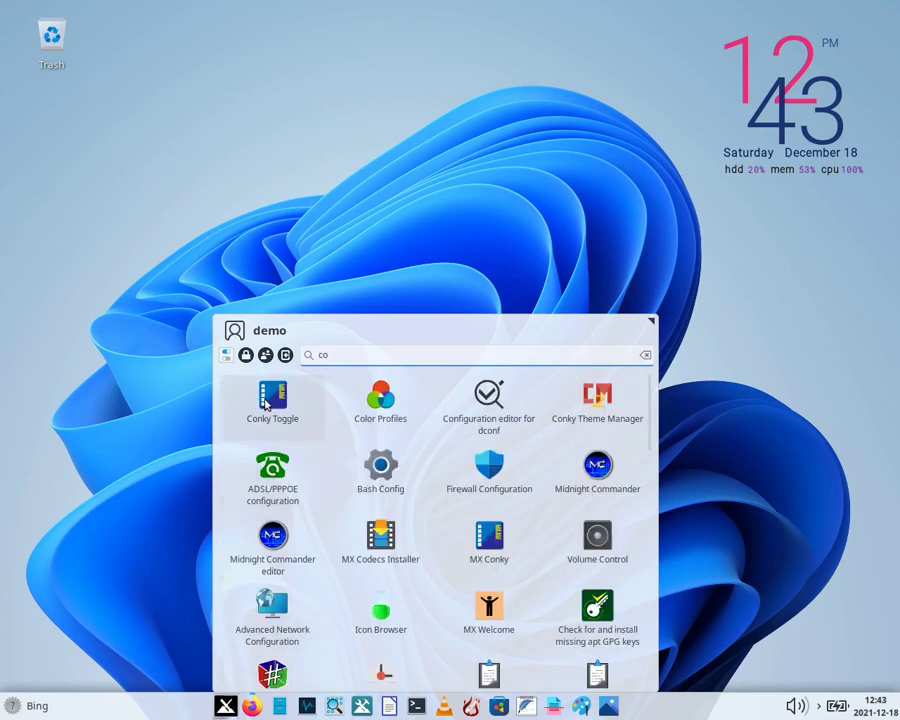
left_click(296, 395)
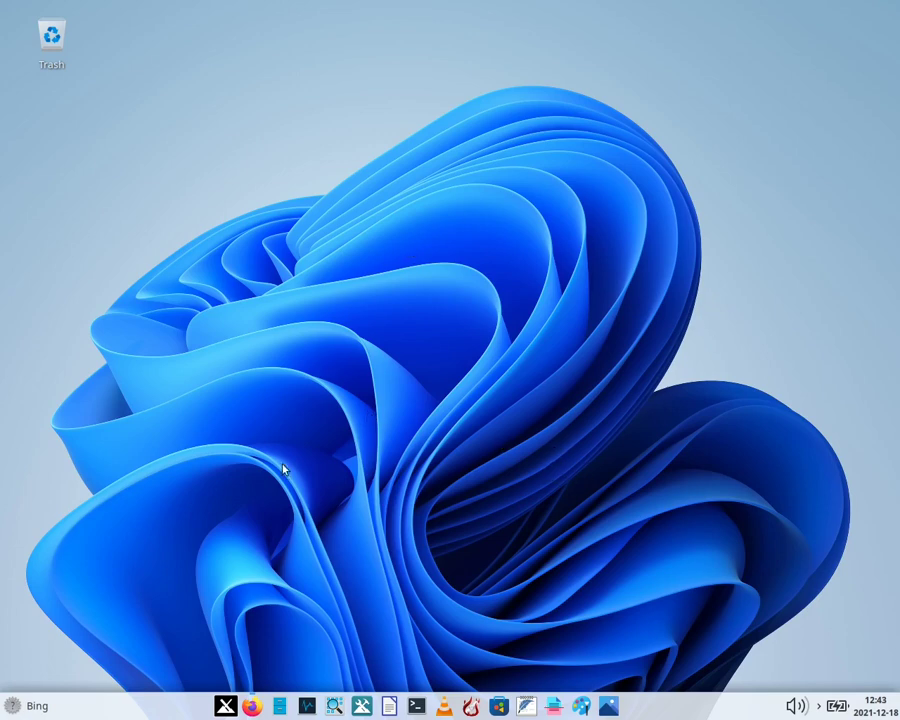
right_click(254, 704)
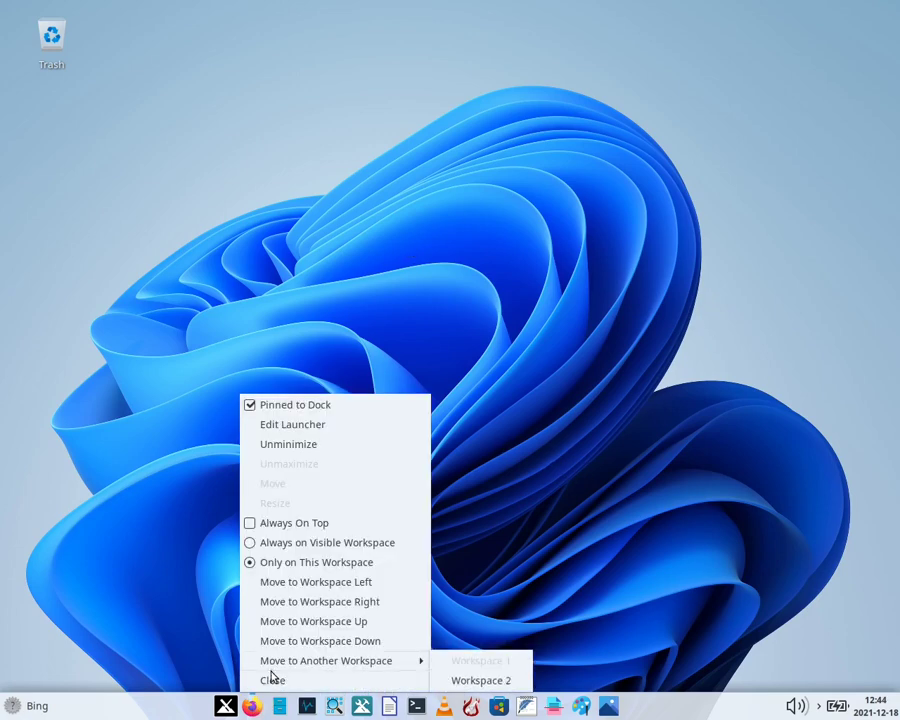
left_click(272, 678)
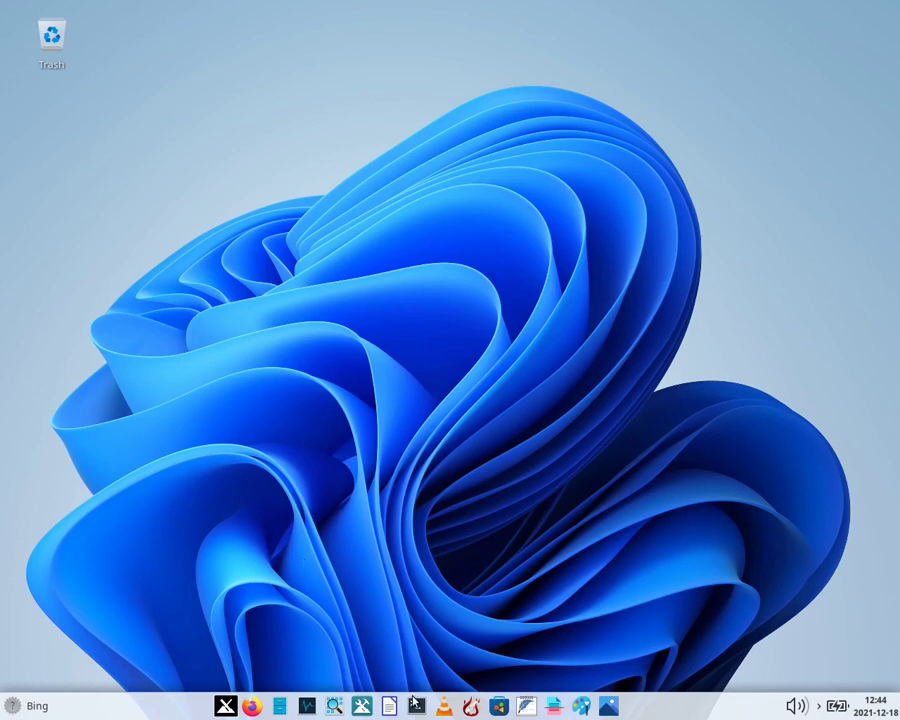
Examine the themed Terminal window and the volume control popup, closing each again
left_click(416, 705)
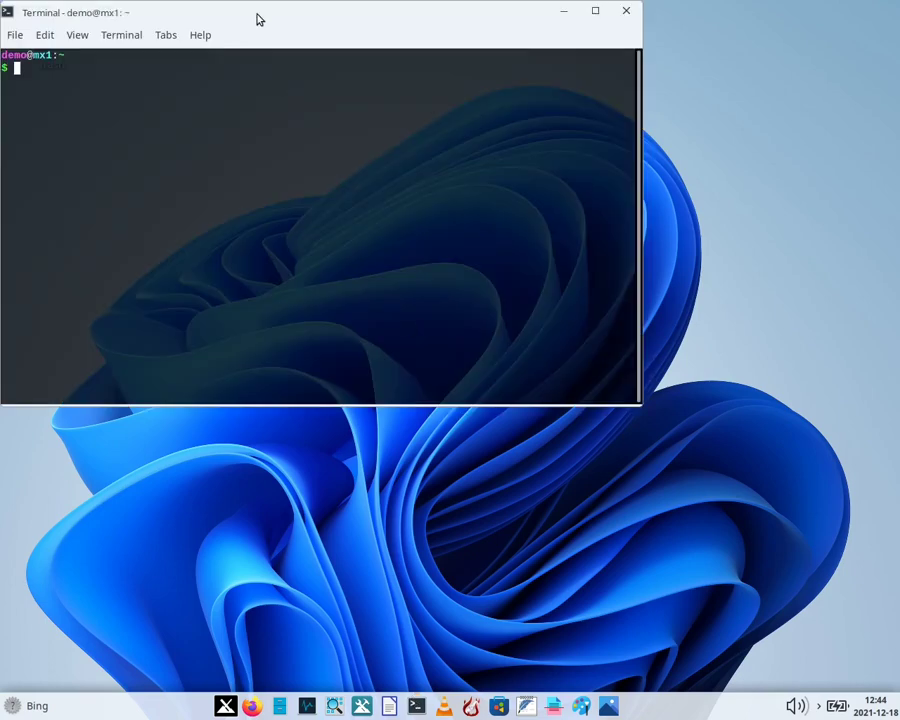
left_click_drag(257, 19, 382, 167)
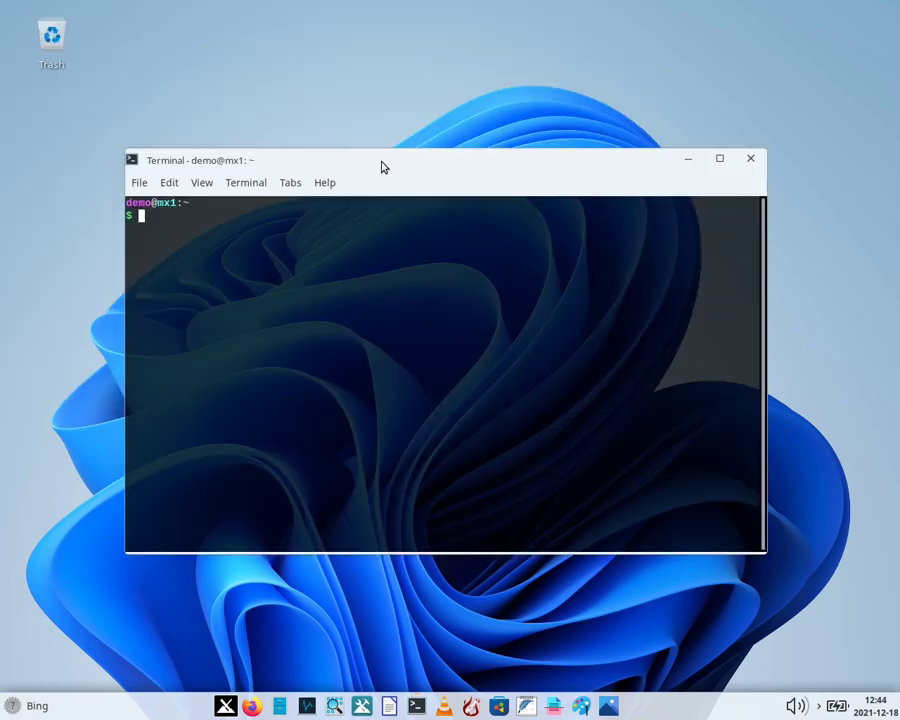
left_click(752, 159)
left_click_drag(362, 208, 608, 407)
left_click(799, 706)
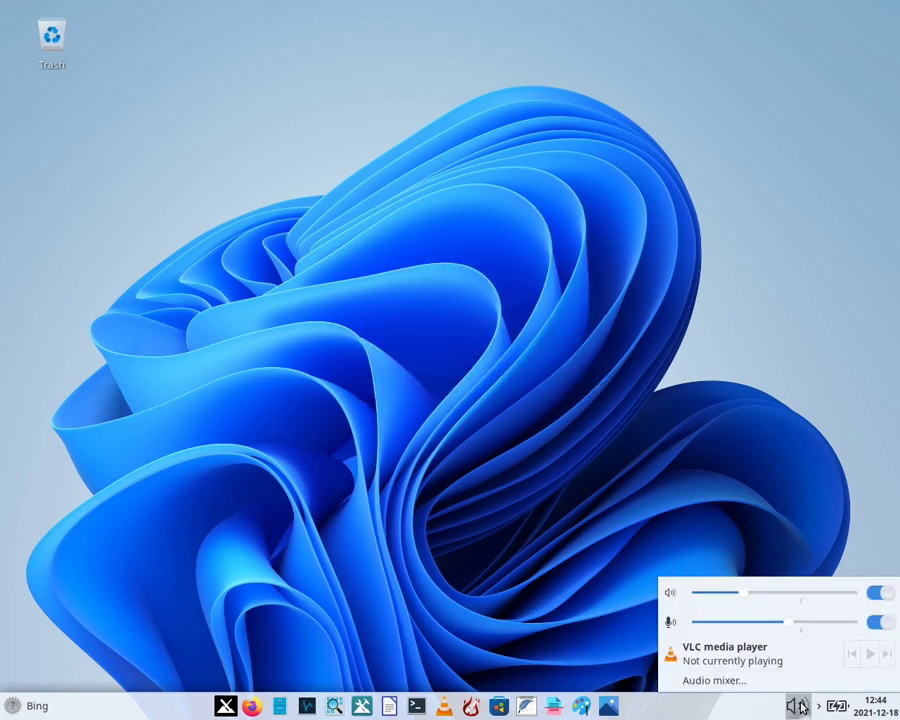
left_click(480, 481)
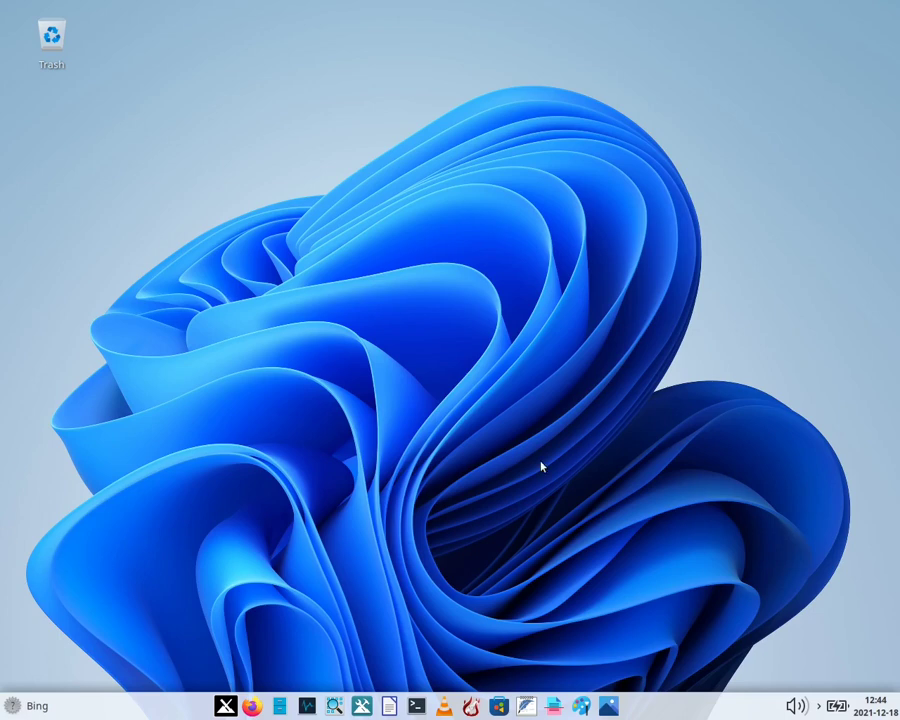
Open the pinned text editor to inspect its themed window in the open desktop area and close it
left_click(522, 707)
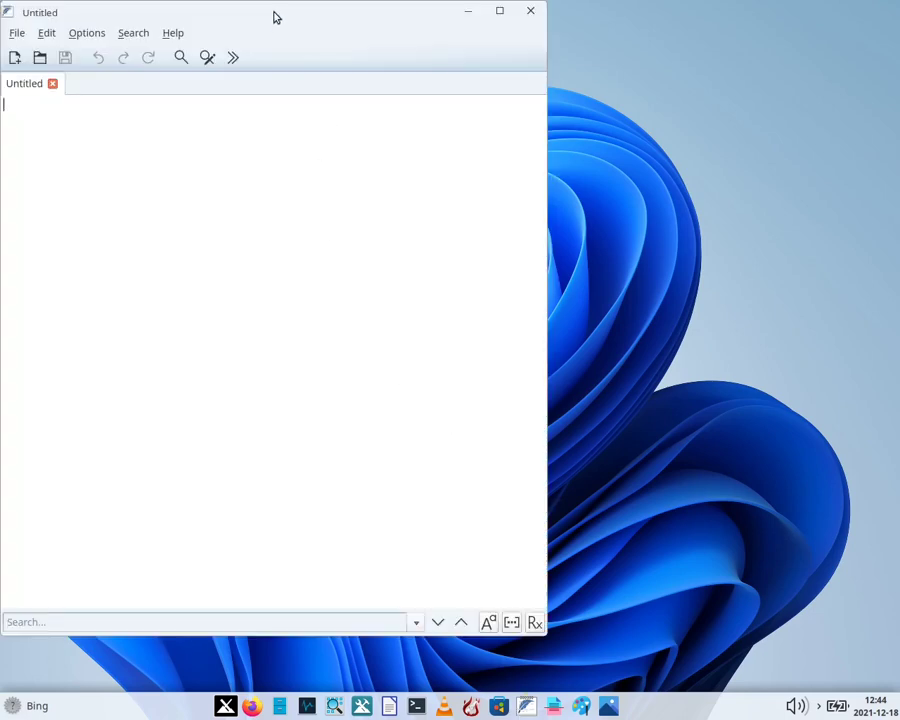
left_click_drag(276, 17, 550, 33)
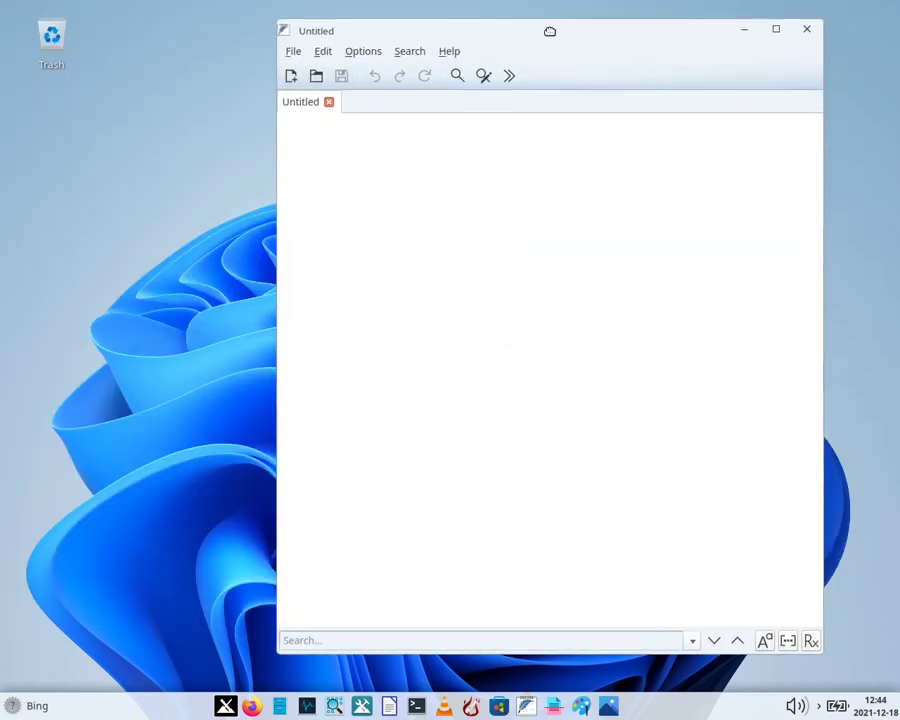
left_click(806, 30)
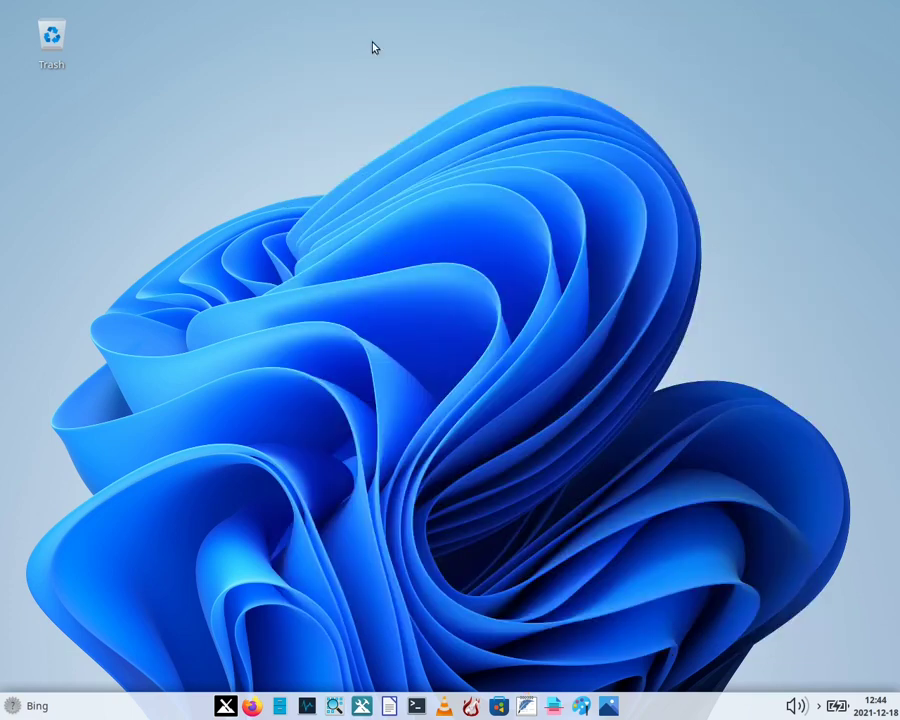